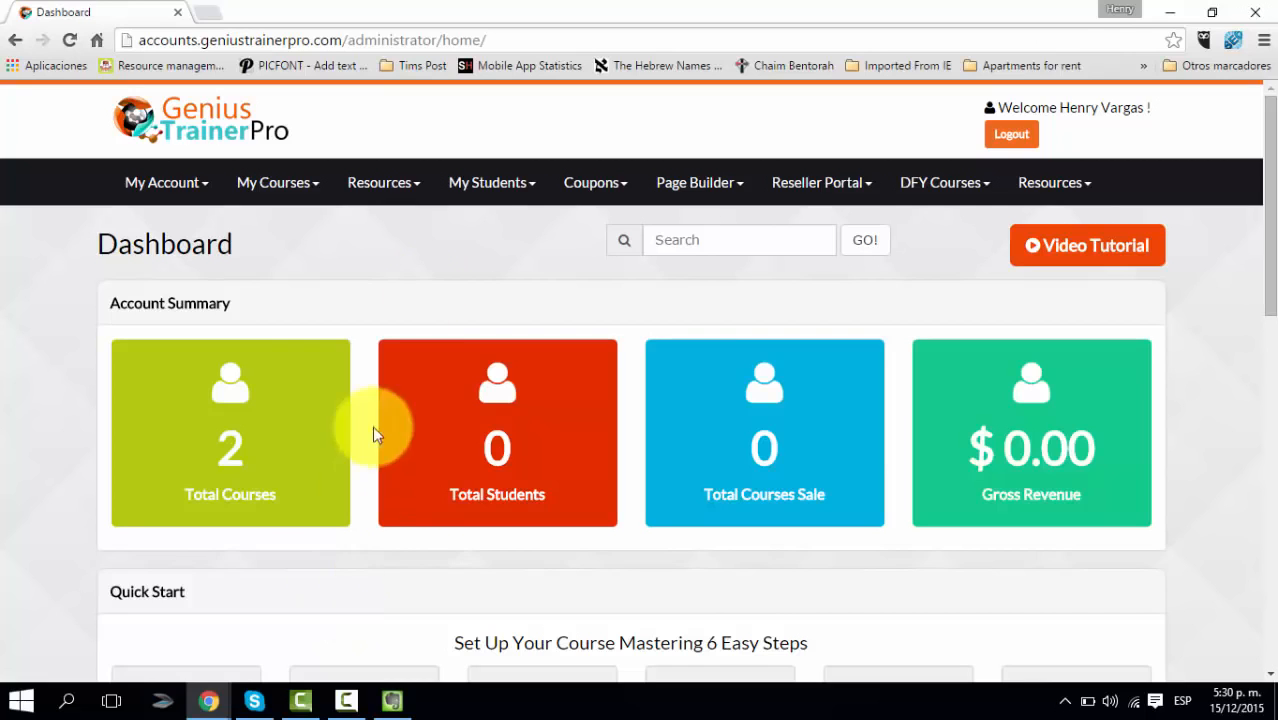
Open the Add Training Course form from the My Courses menu.
mouse_move(300, 194)
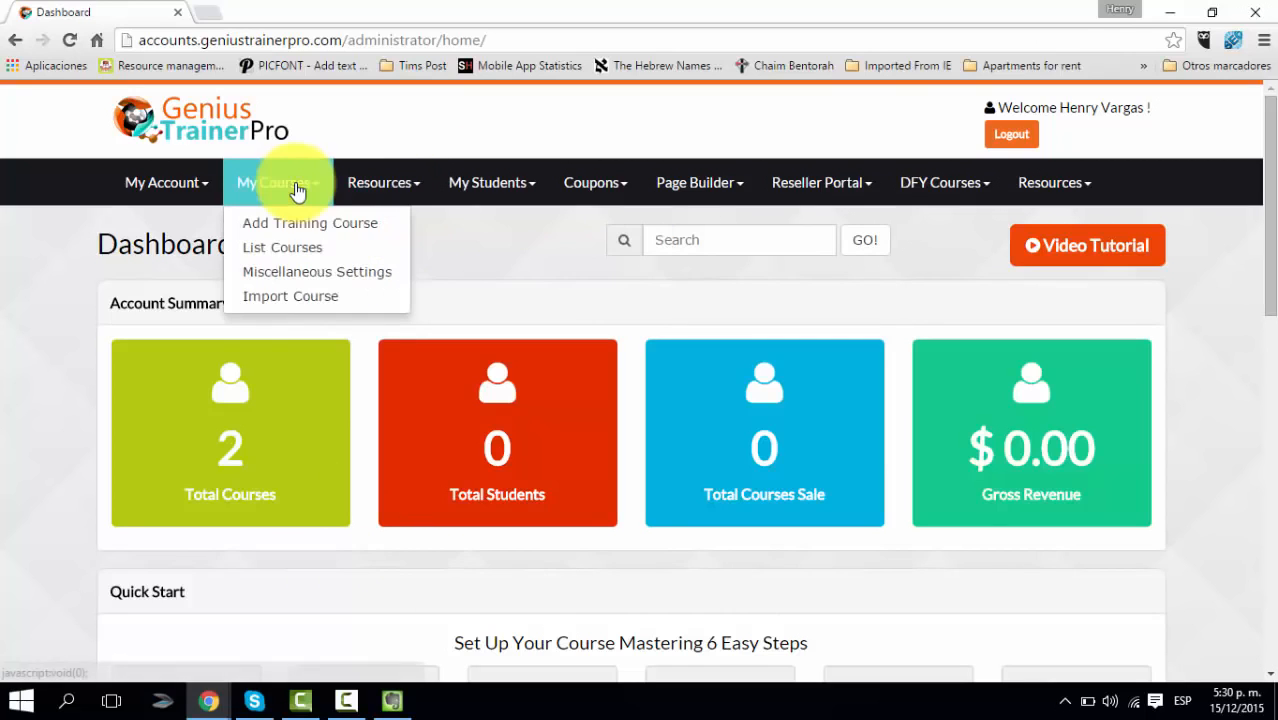
click(289, 224)
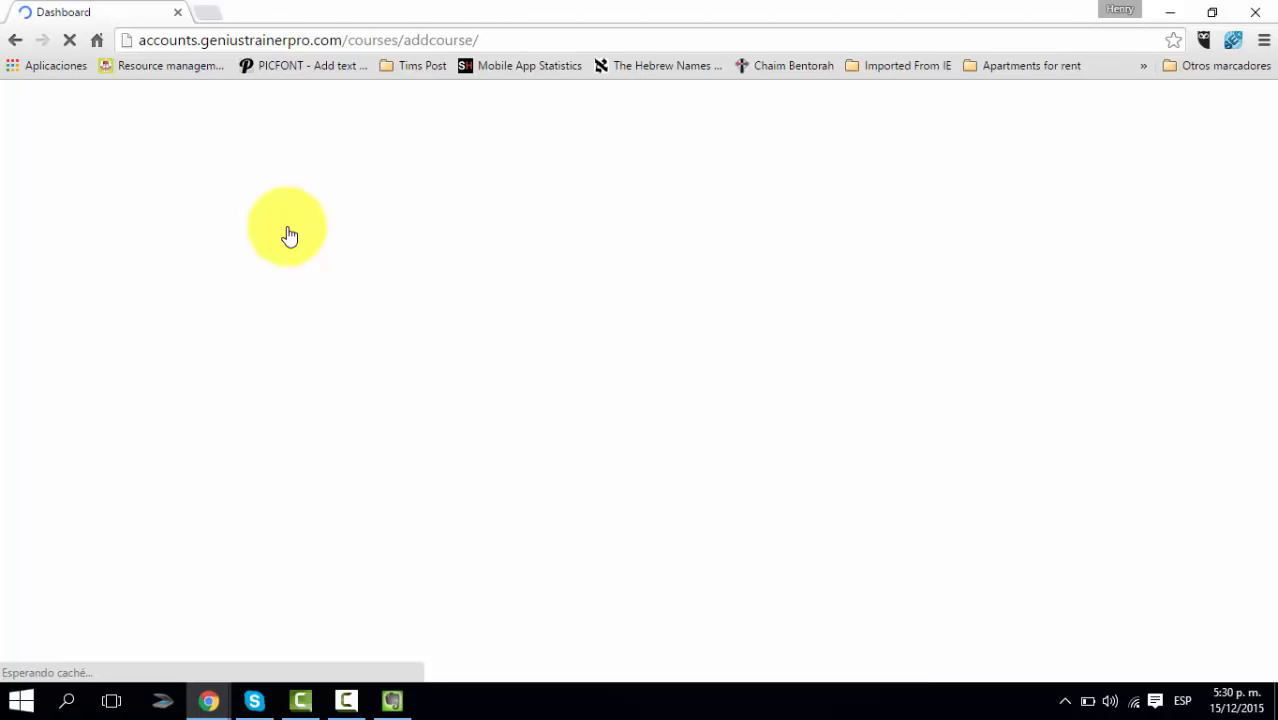
Enter course name 'Marketing with GTP' and tag line 'Making The Most Money With GTP'.
click(197, 318)
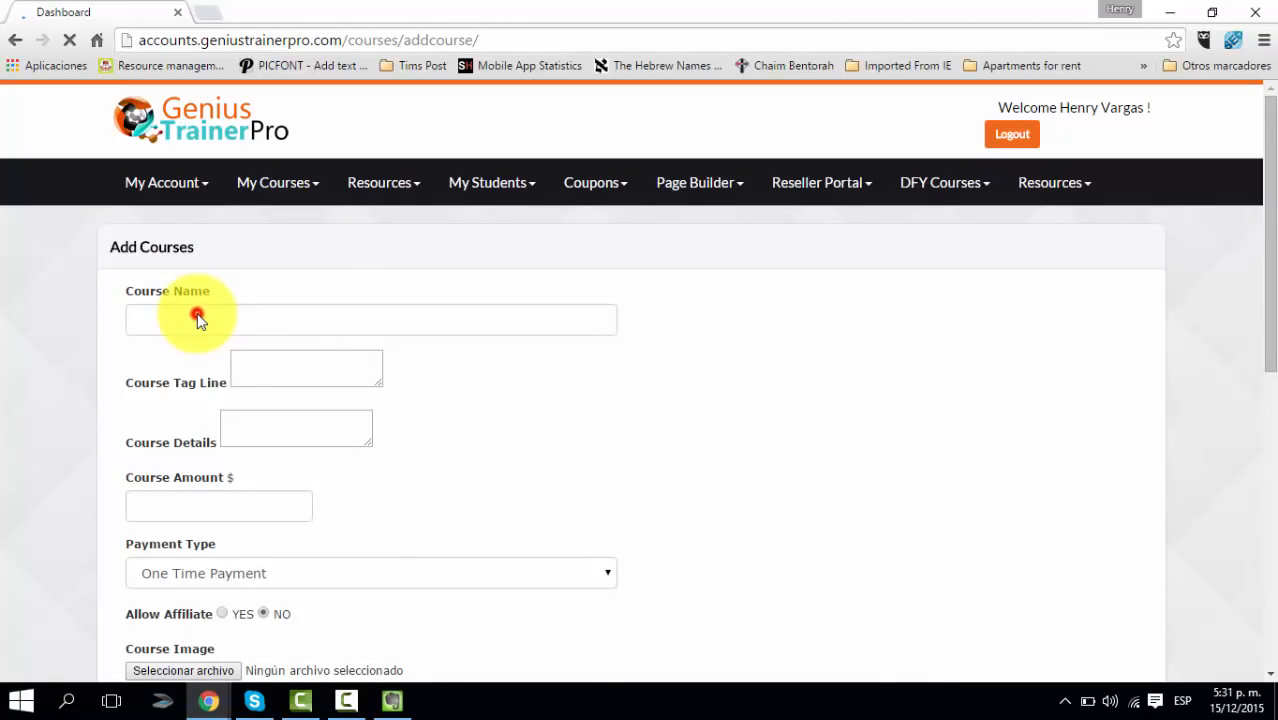
click(182, 323)
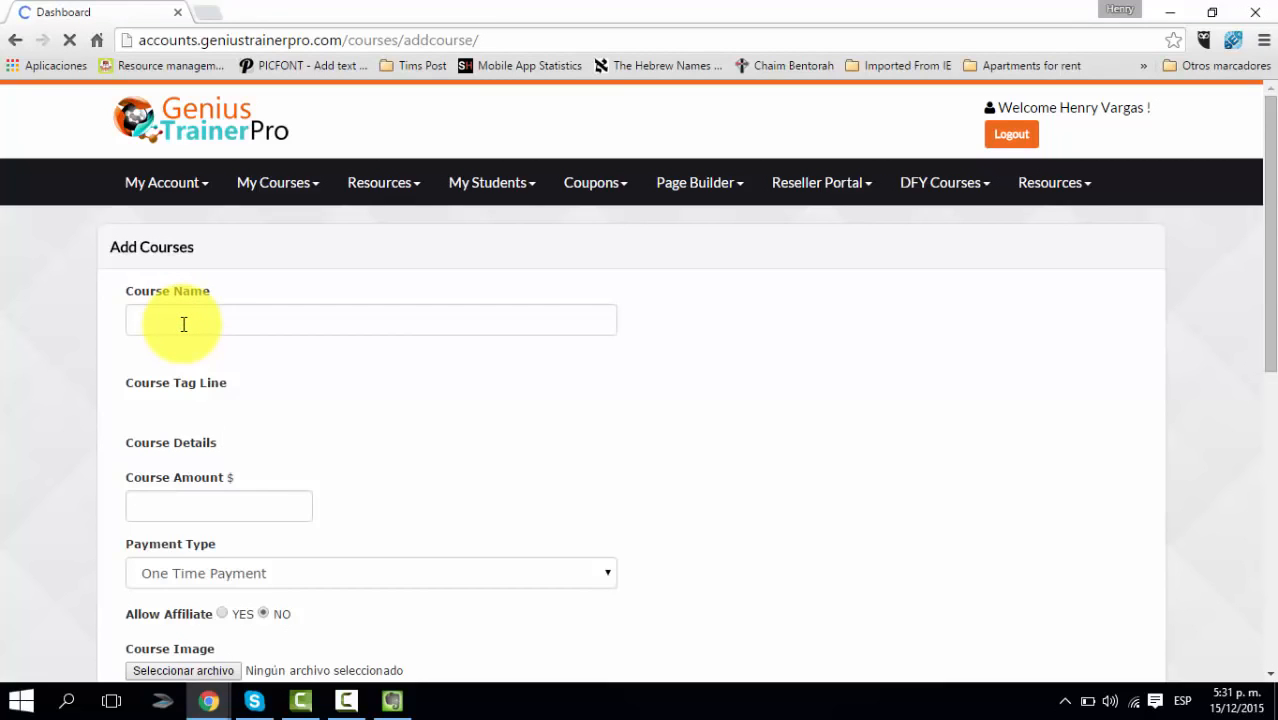
text(Marketing)
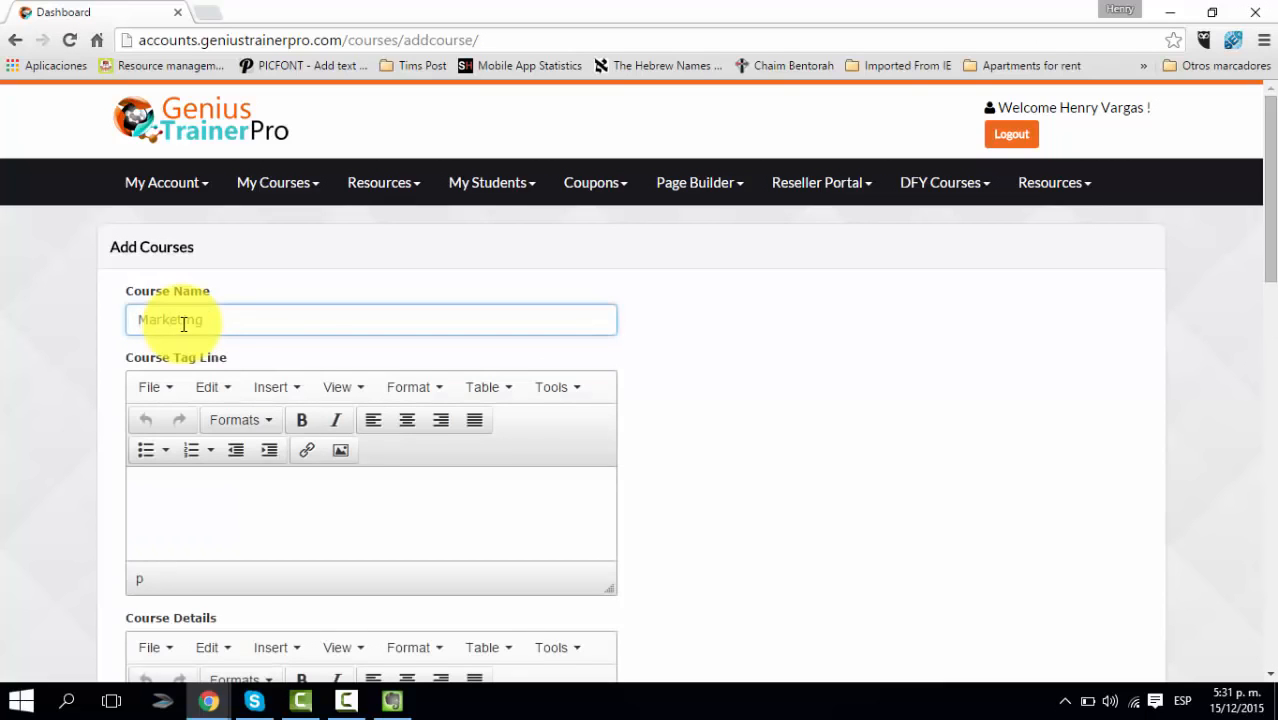
text( with GTP)
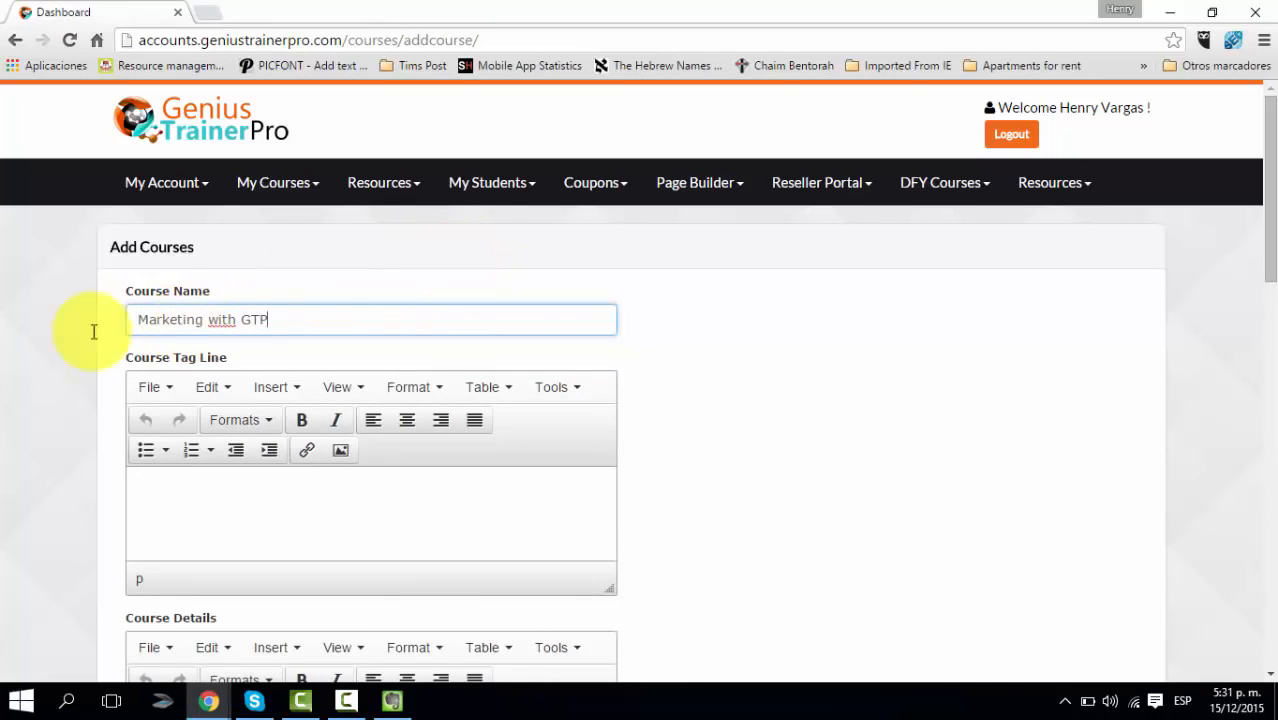
click(202, 507)
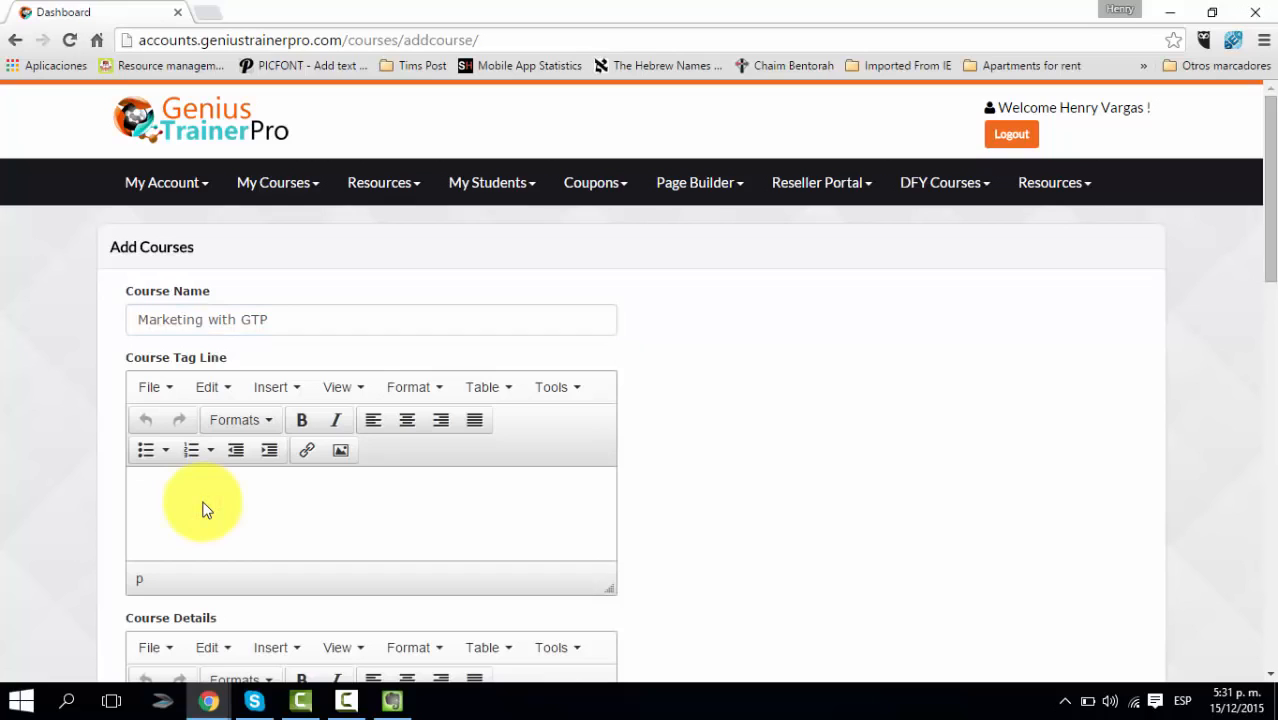
text(Making The Most Money With GTP)
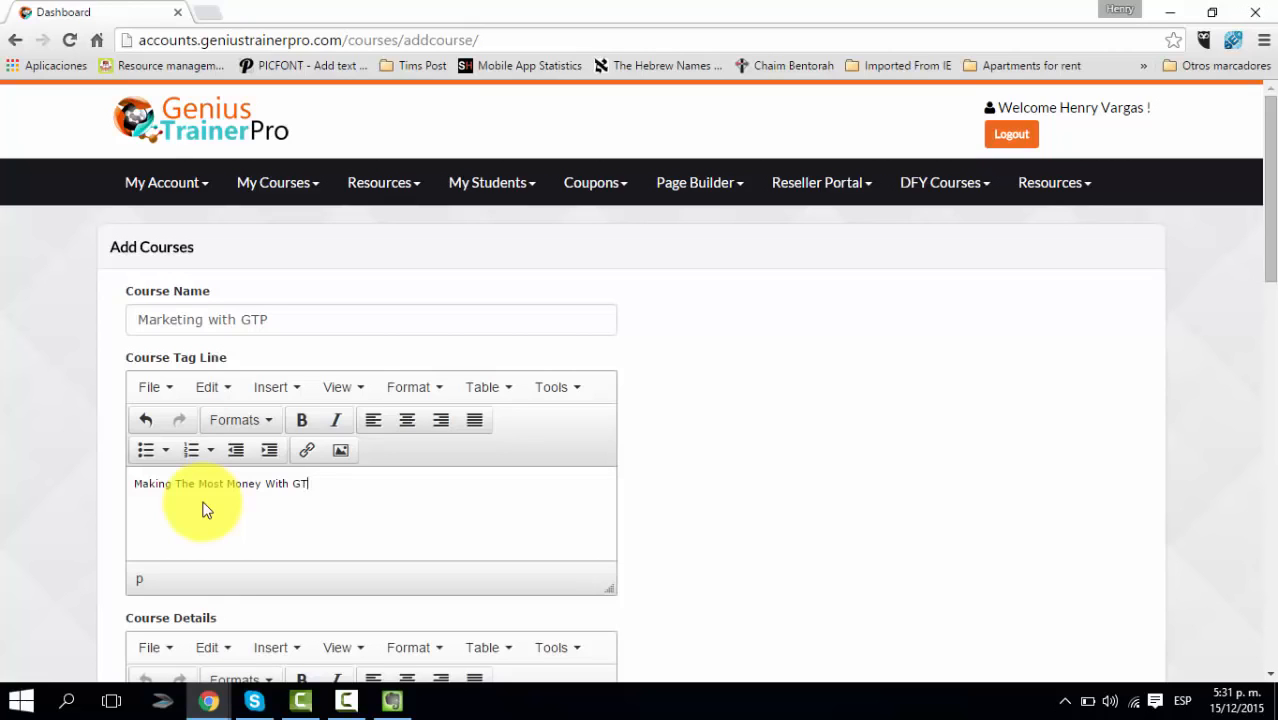
Change the course name to 'Marketing with Genius Training Pro'.
click(292, 316)
key(BackSpace)
key(BackSpace)
text(en)
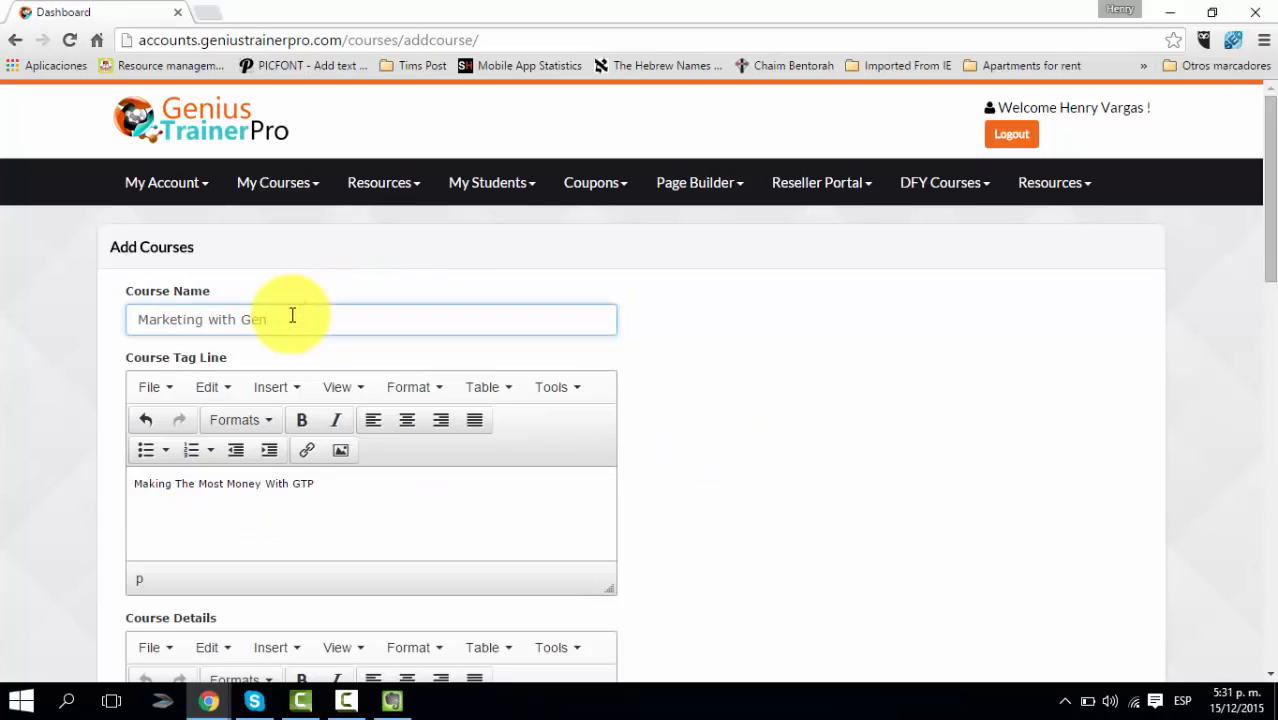
text(ius Training Pro)
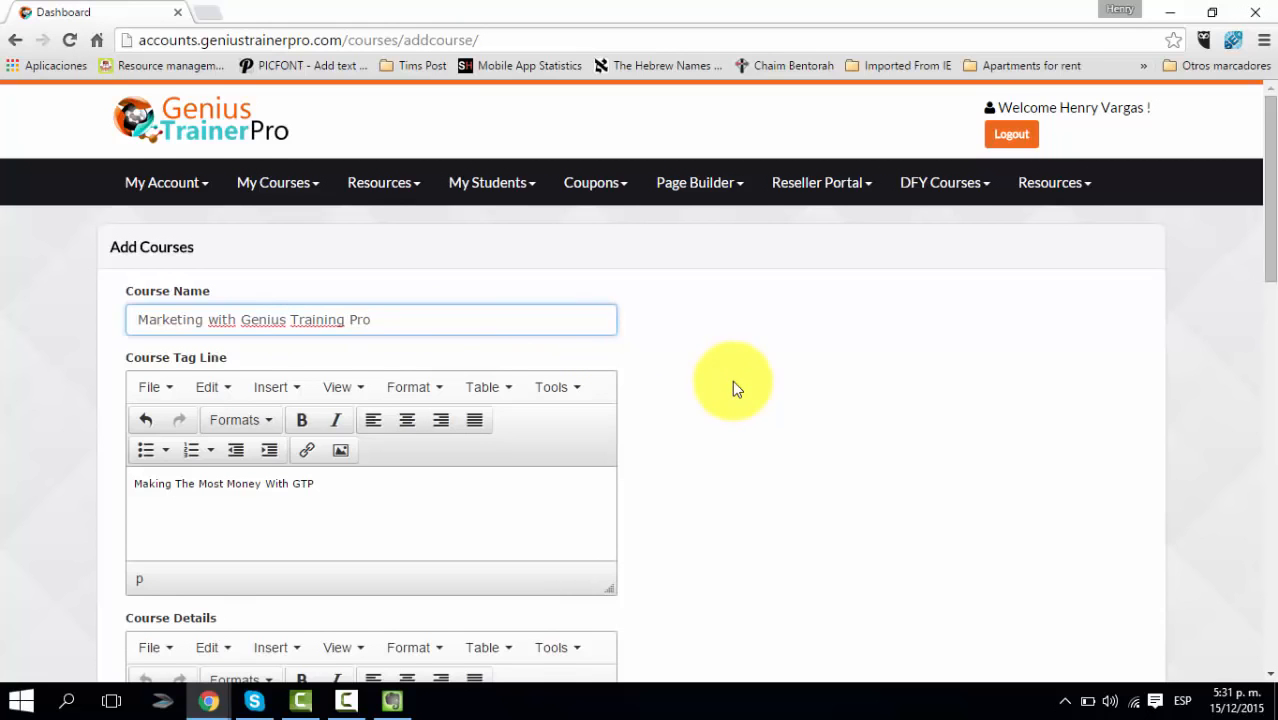
Correct the course name so it ends in 'Genius Training Pro'.
scroll(732, 380, down, 4)
scroll(732, 380, up, 4)
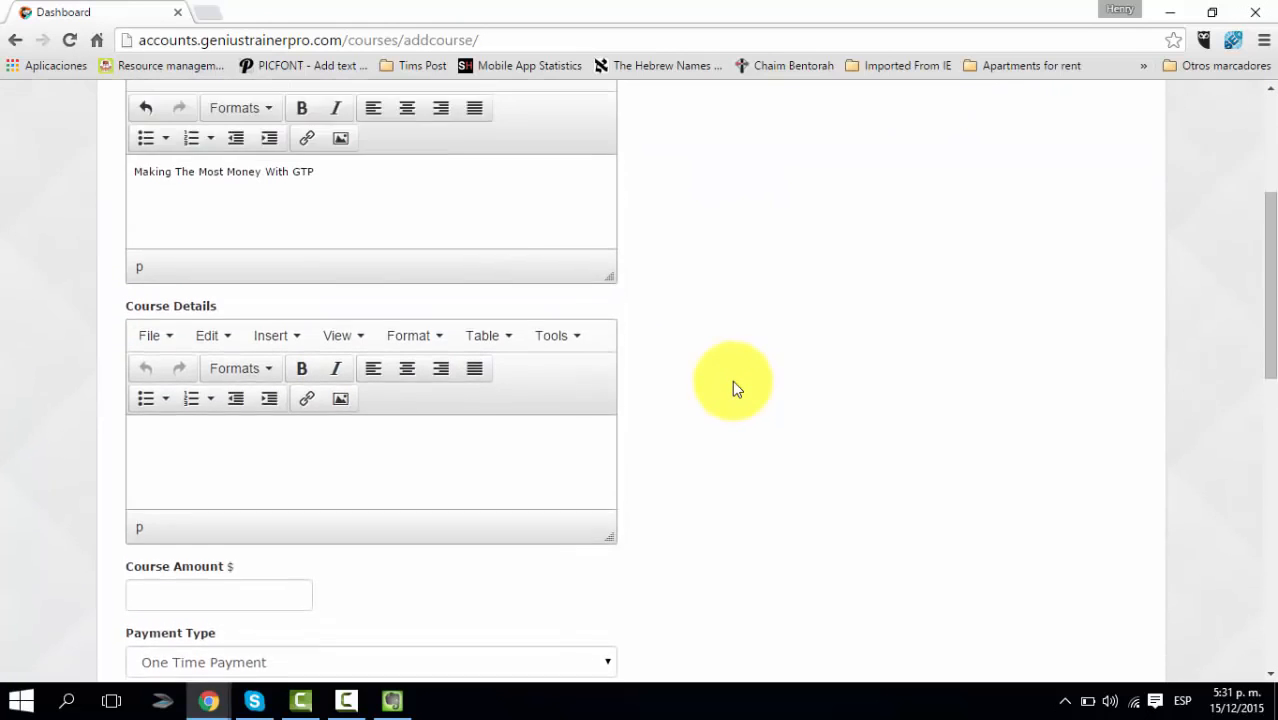
scroll(732, 380, down, 1)
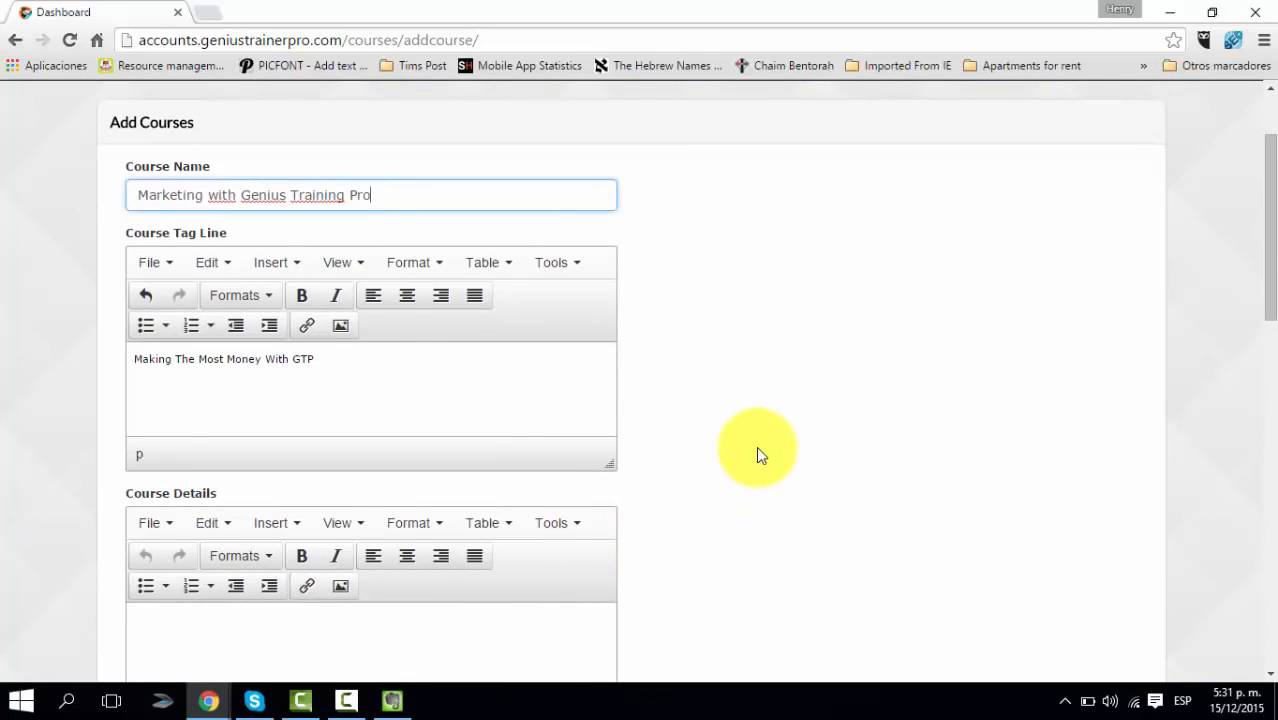
click(446, 380)
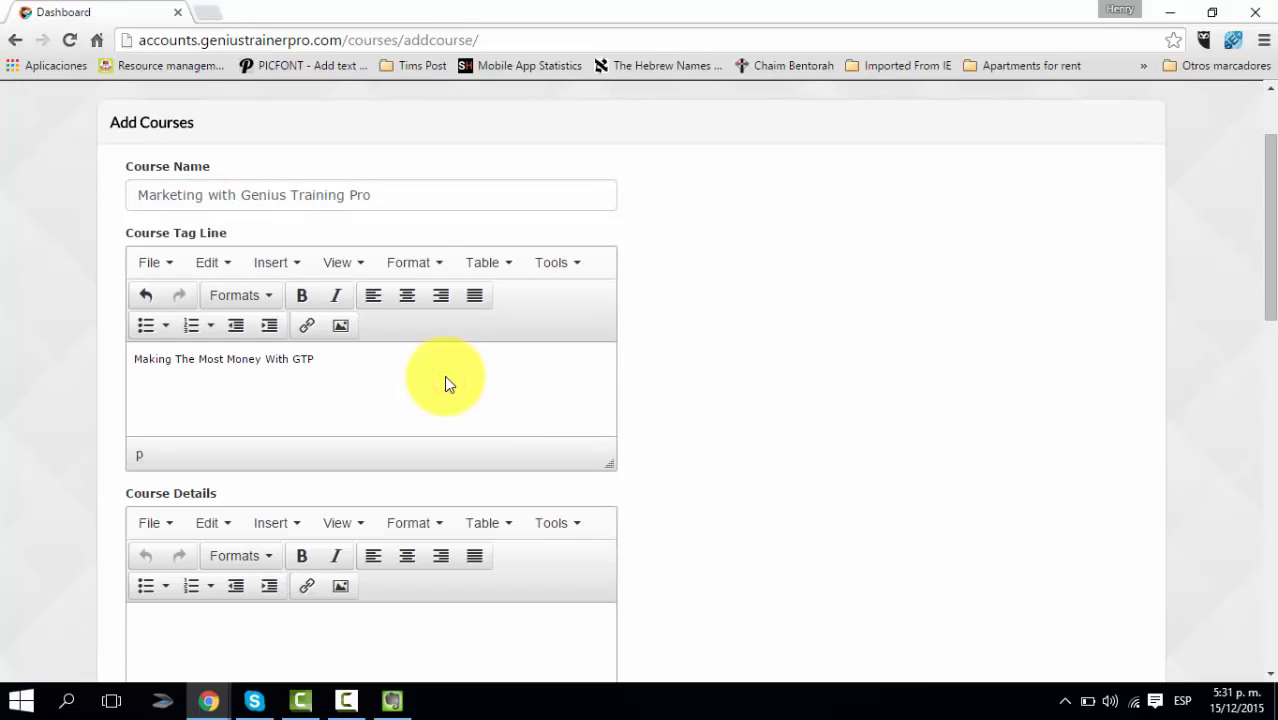
click(368, 357)
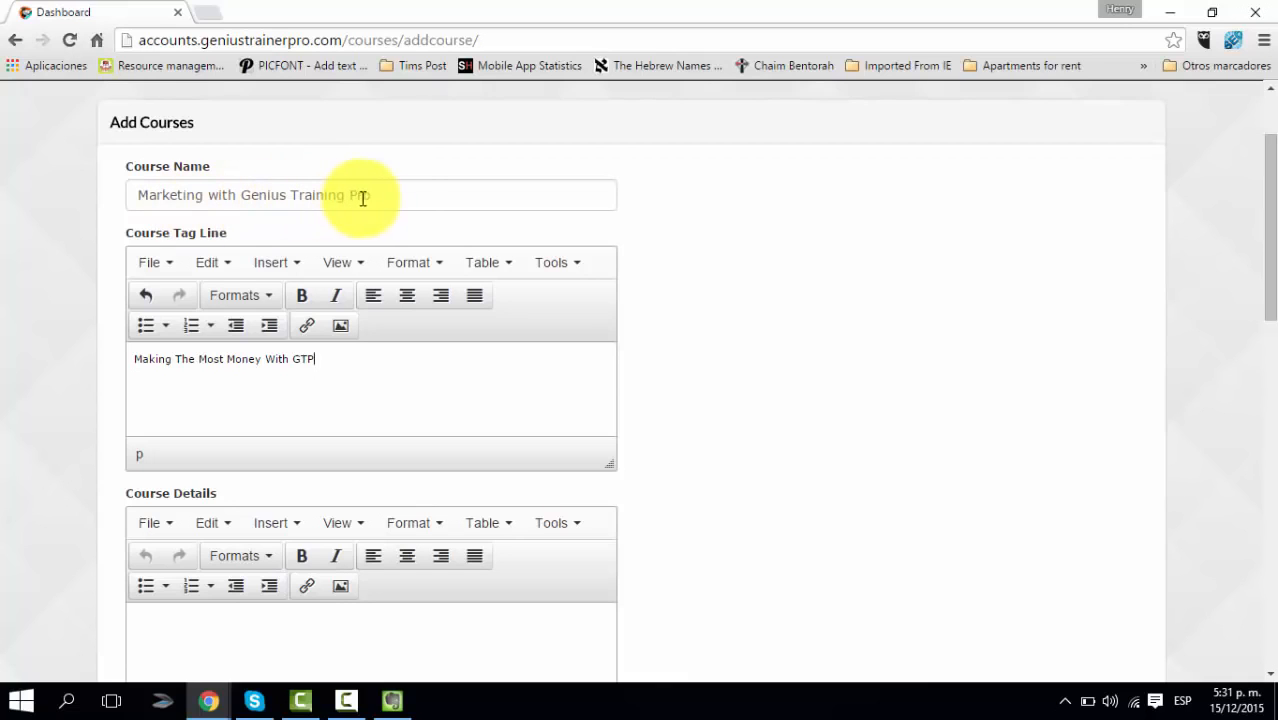
click(395, 195)
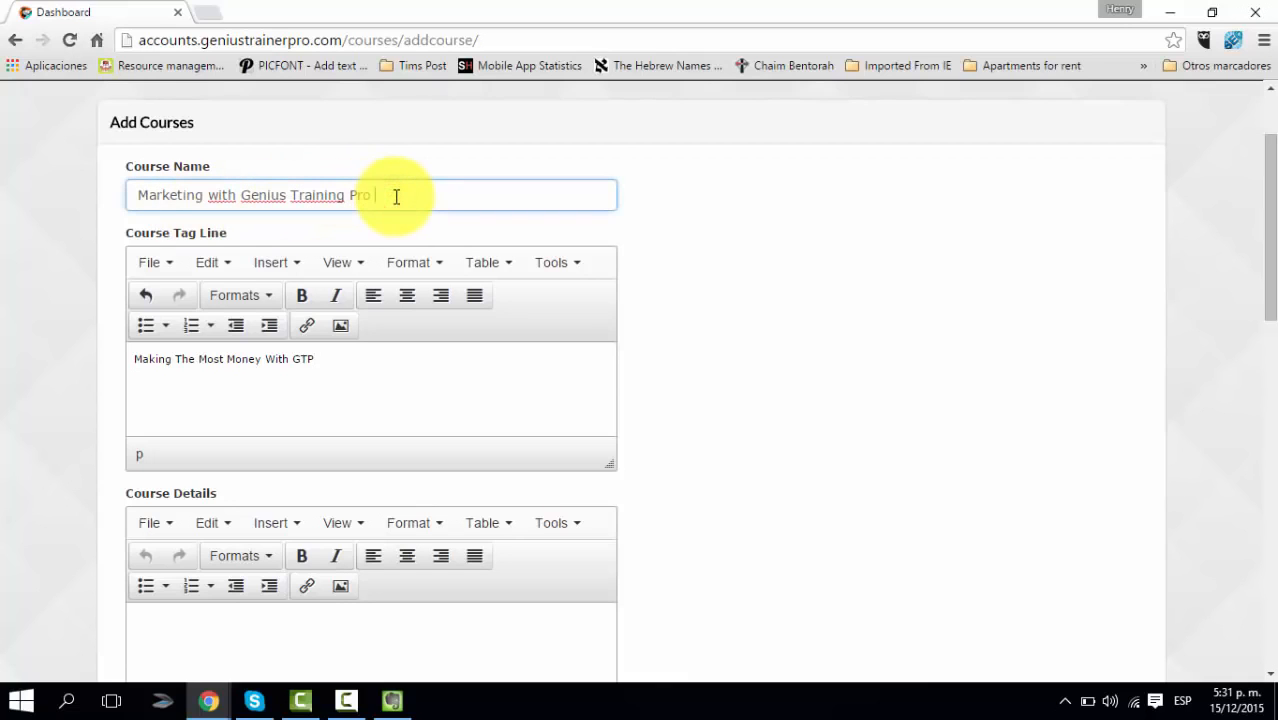
text(TRainin)
key(BackSpace)
key(BackSpace)
key(BackSpace)
key(BackSpace)
key(BackSpace)
key(BackSpace)
text(raining)
key(BackSpace)
key(BackSpace)
key(BackSpace)
key(BackSpace)
key(BackSpace)
key(BackSpace)
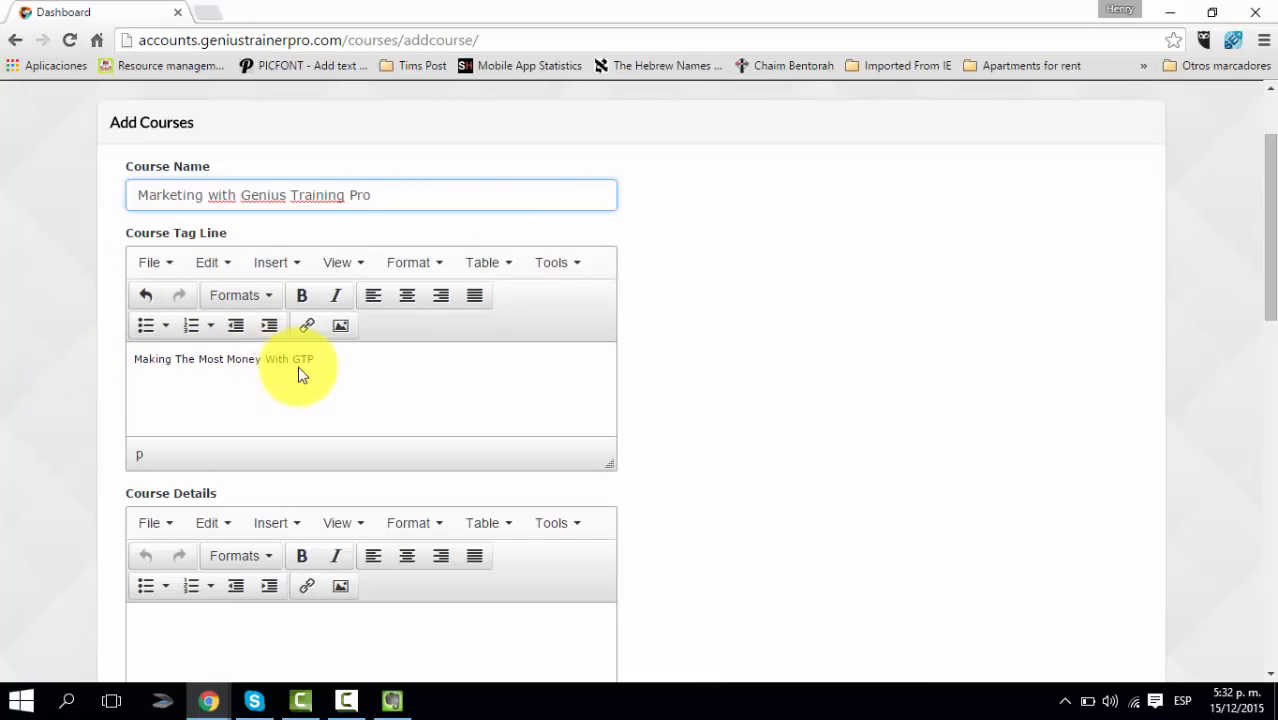
Append ', free and paid courses!' to the course tag line.
click(340, 365)
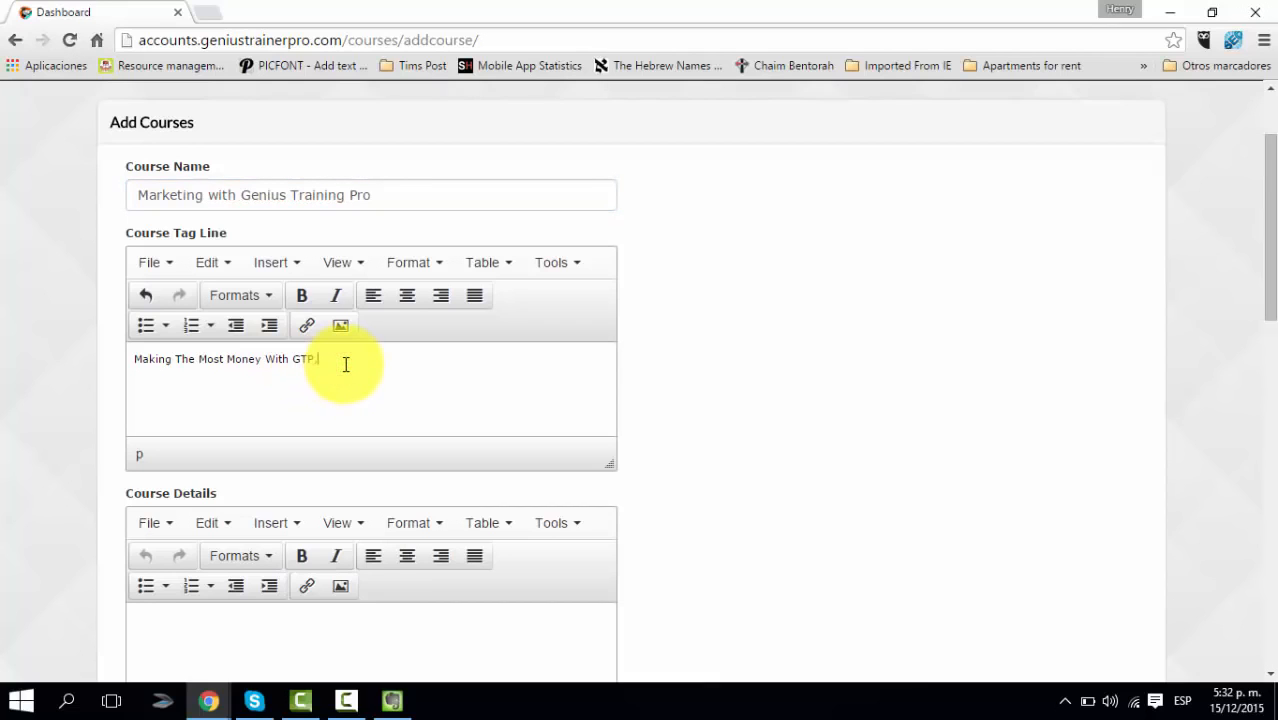
text(, free and paid courses!)
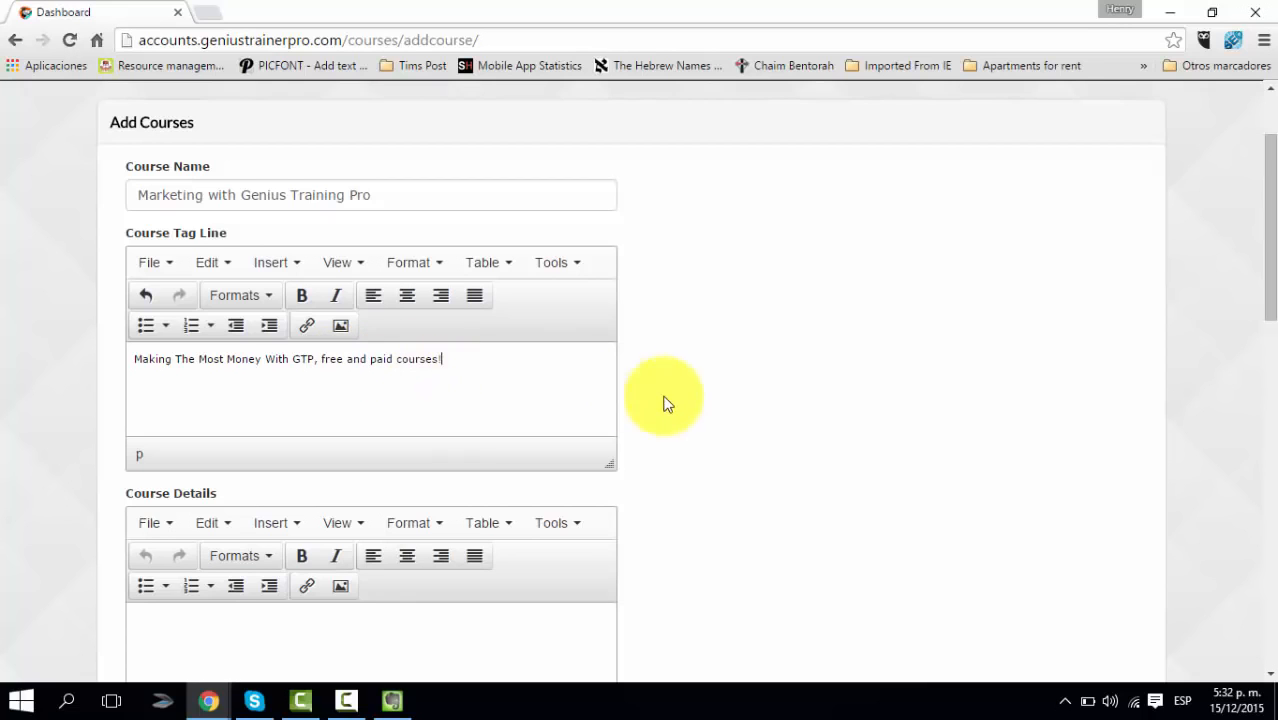
scroll(700, 433, down, 1)
scroll(640, 470, down, 1)
Write course details about using Genius Trainer Pro courses to generate qualified leads for your business.
click(524, 503)
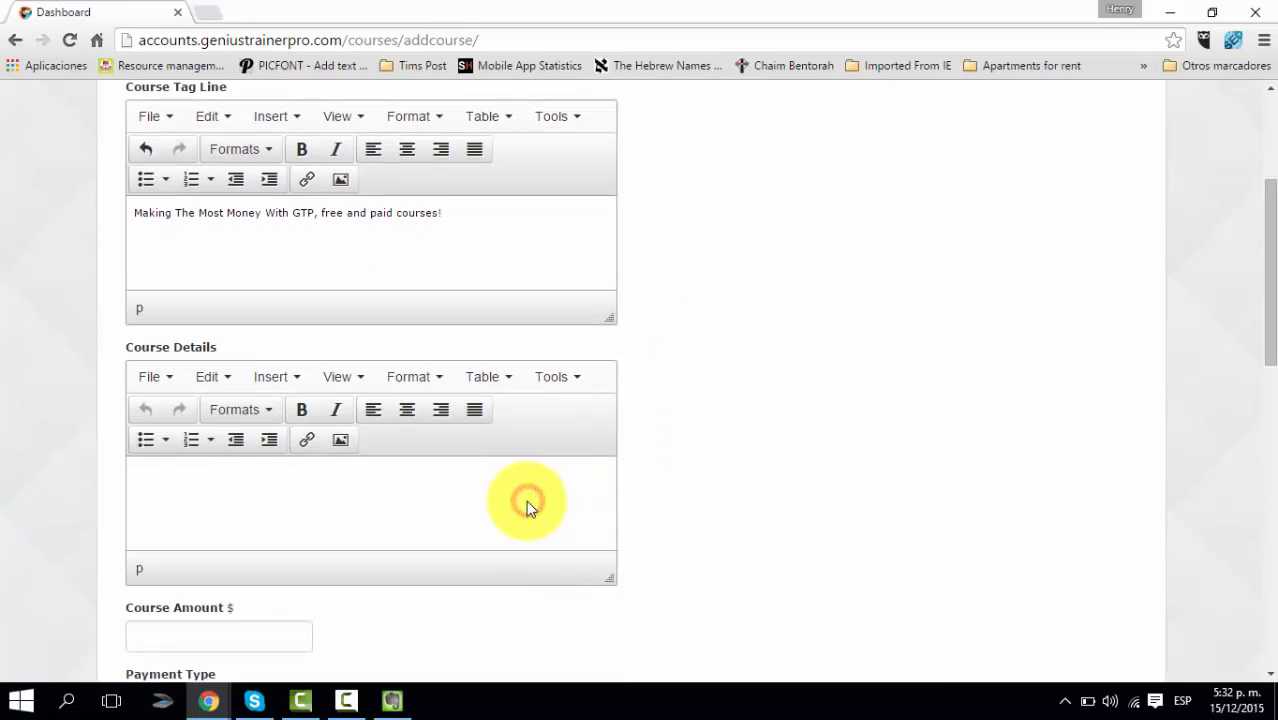
text(In this course you're go)
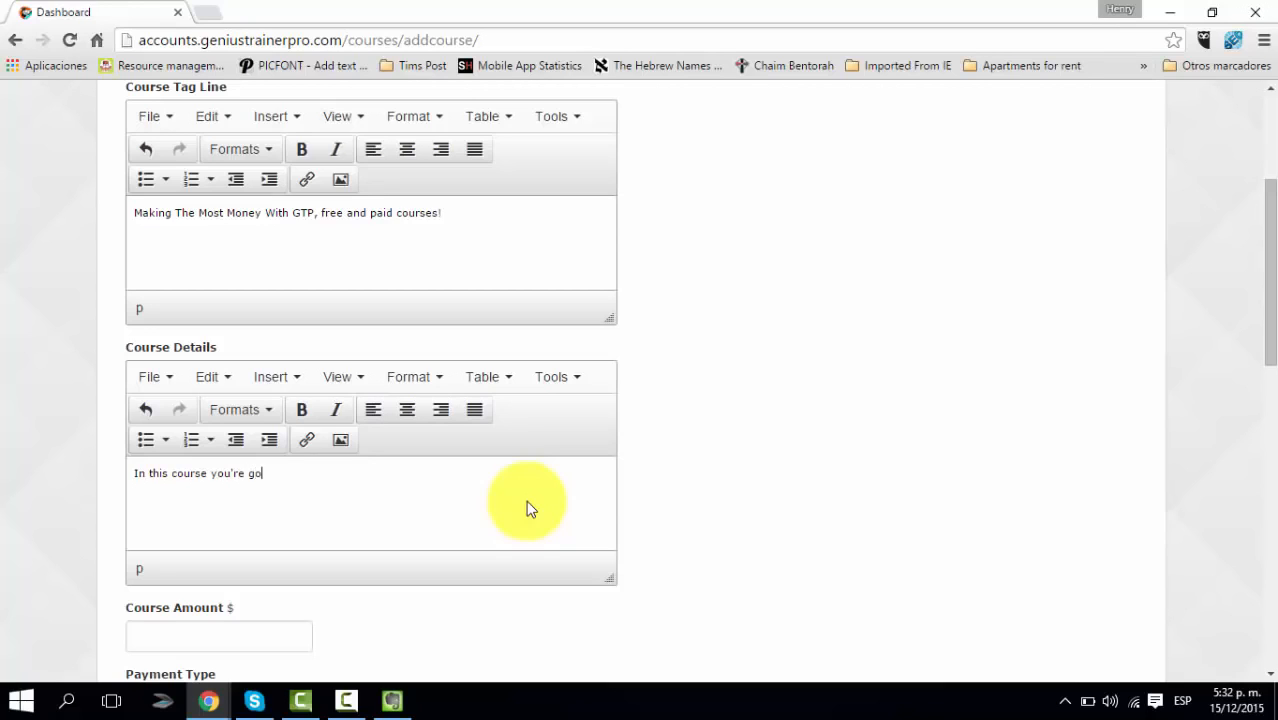
text(ing to learn how to effectivel)
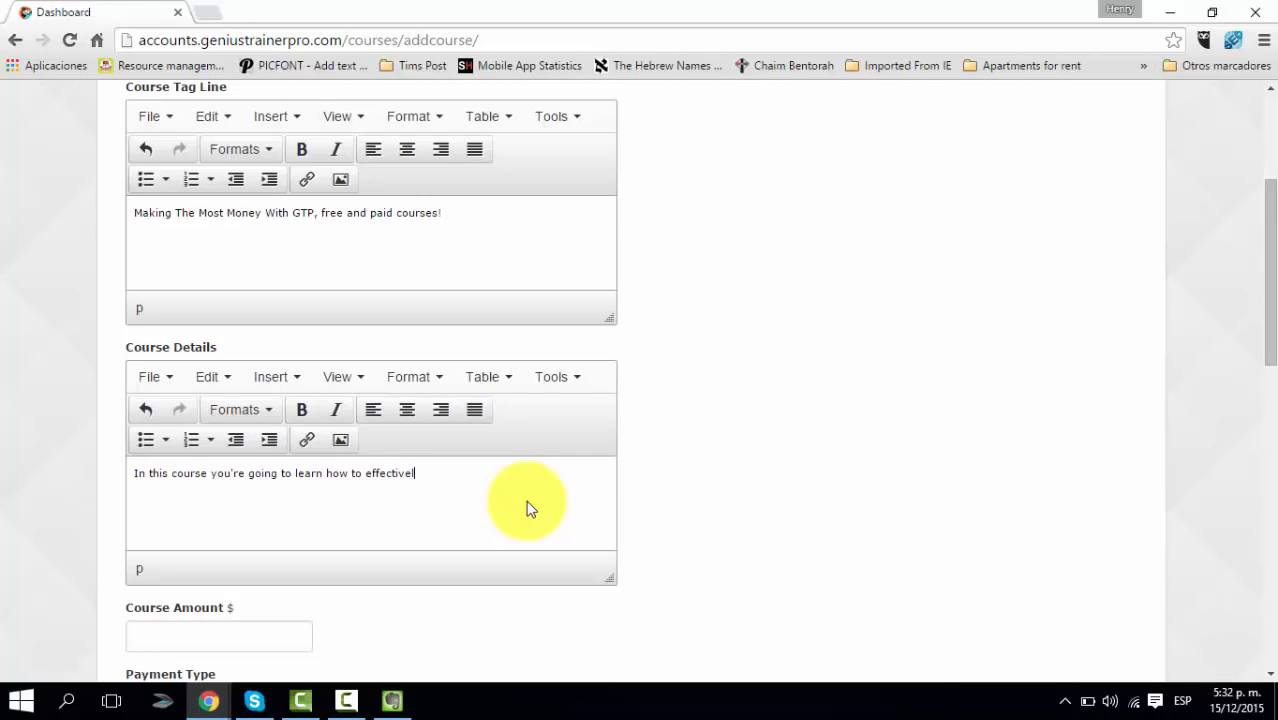
key(BackSpace)
key(BackSpace)
key(BackSpace)
text(ly)
key(BackSpace)
key(BackSpace)
text(ely use courses )
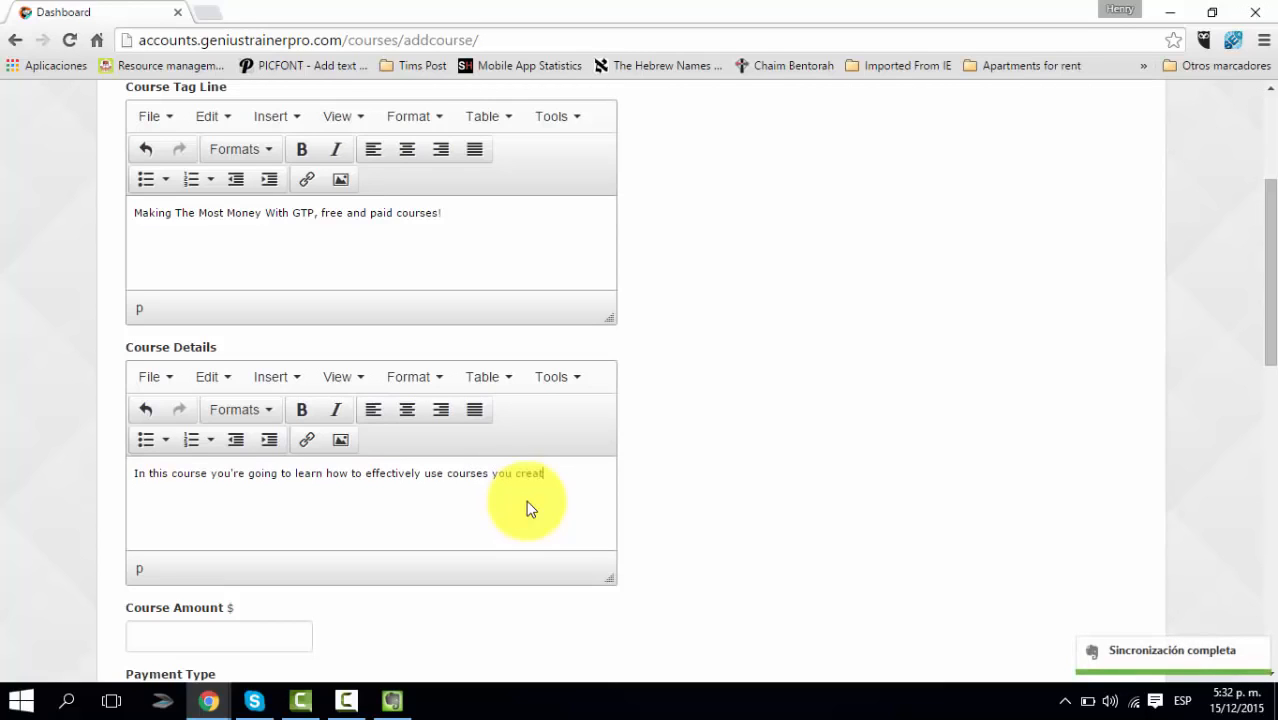
text(you create on )
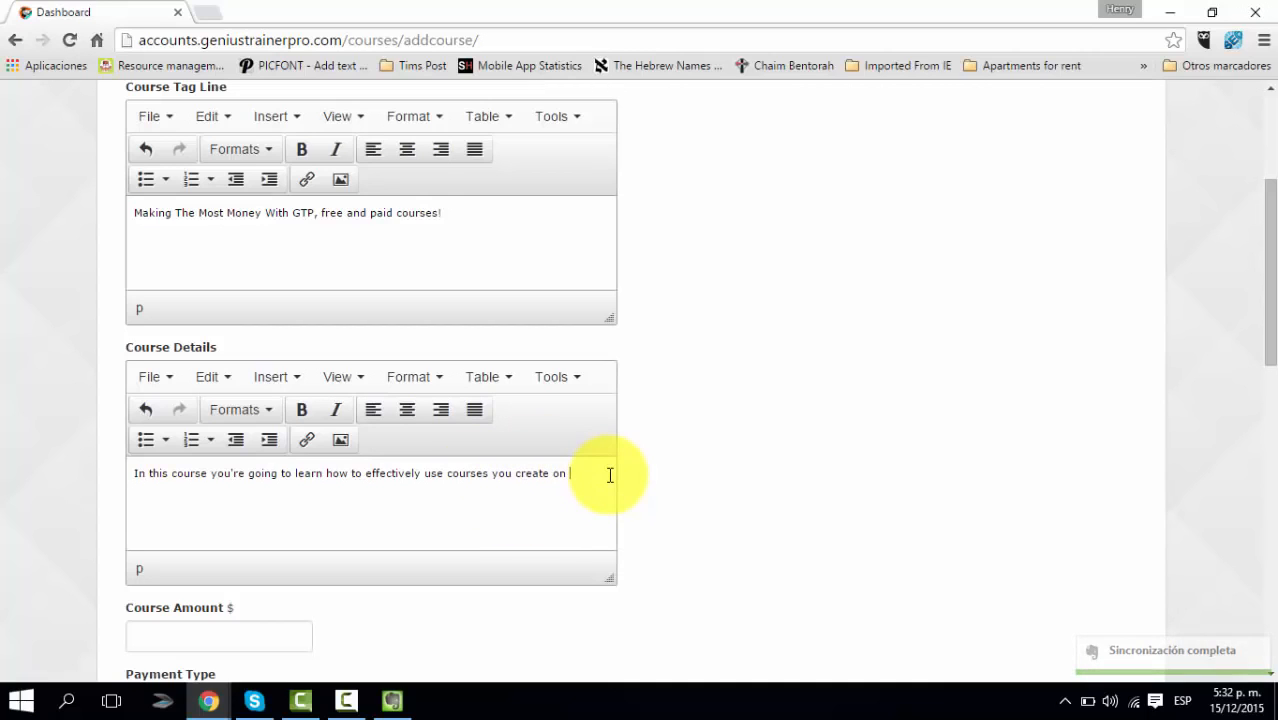
text(Genius Tr)
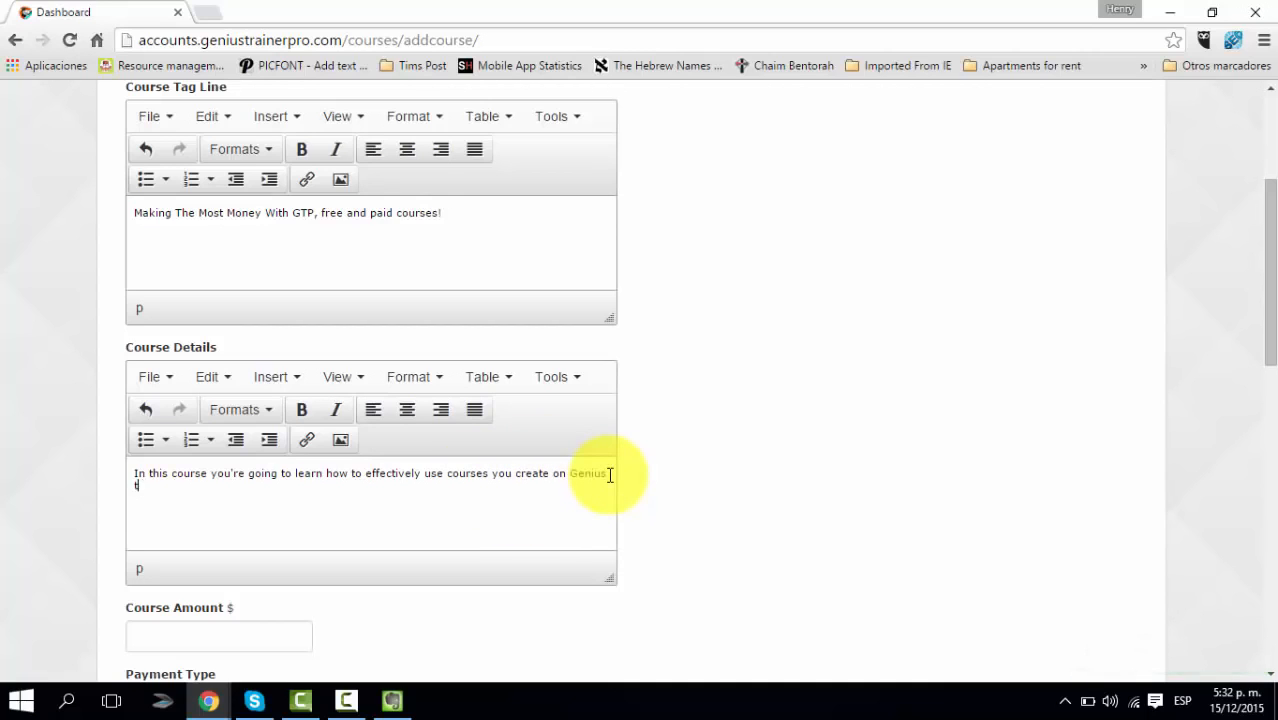
text(aining O)
key(BackSpace)
key(BackSpace)
key(BackSpace)
key(BackSpace)
key(BackSpace)
text(er Pro to generate )
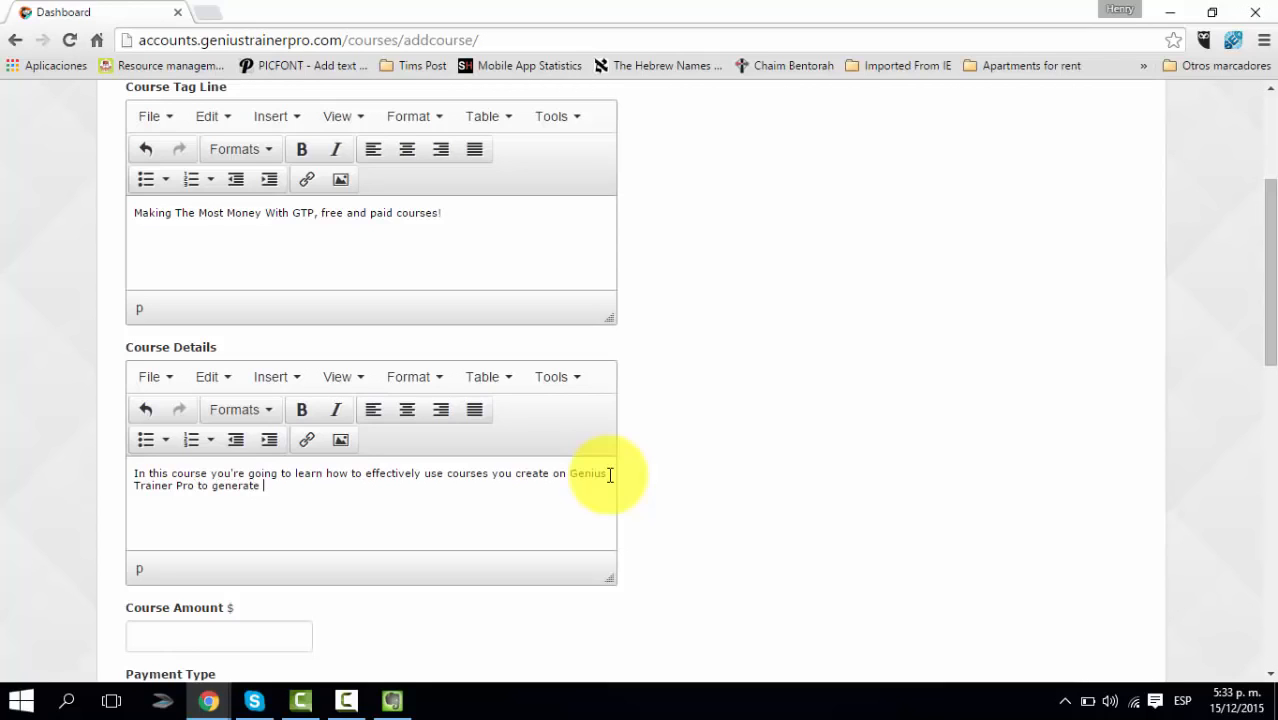
text(qualified leads for your busines)
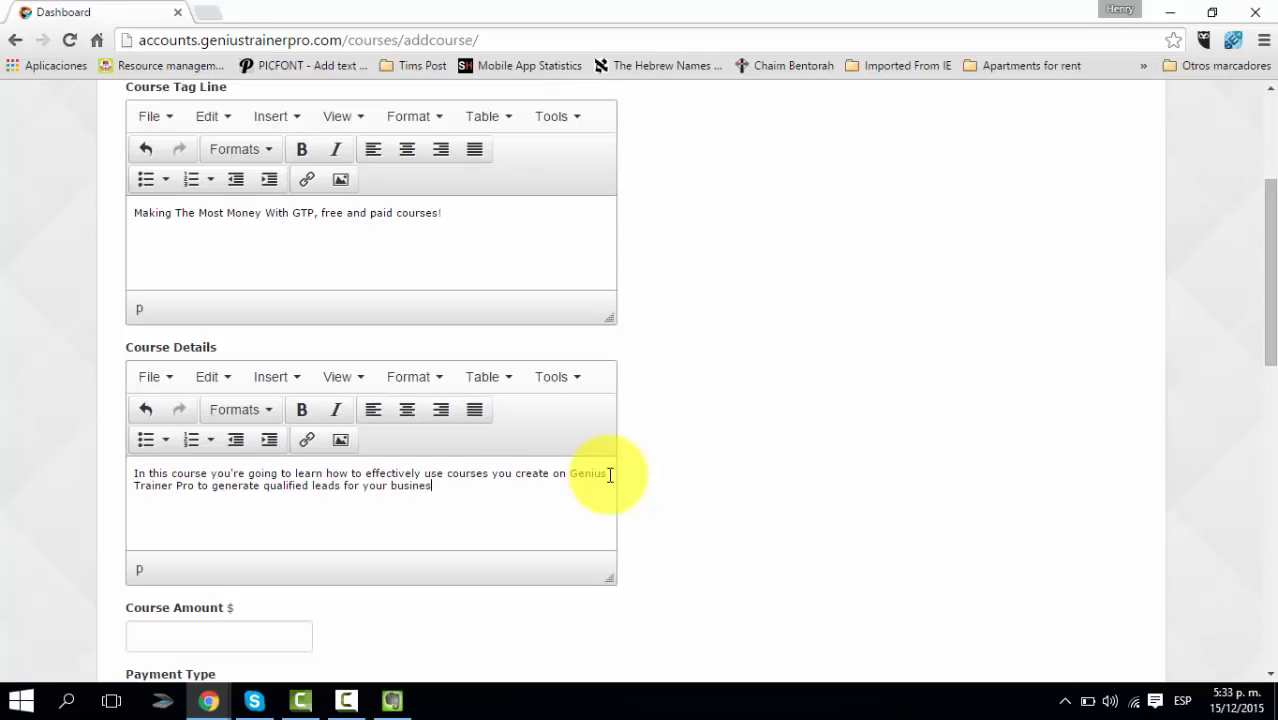
text(s or organization.)
click(785, 462)
Set the course price to 49.99.
scroll(785, 462, down, 1)
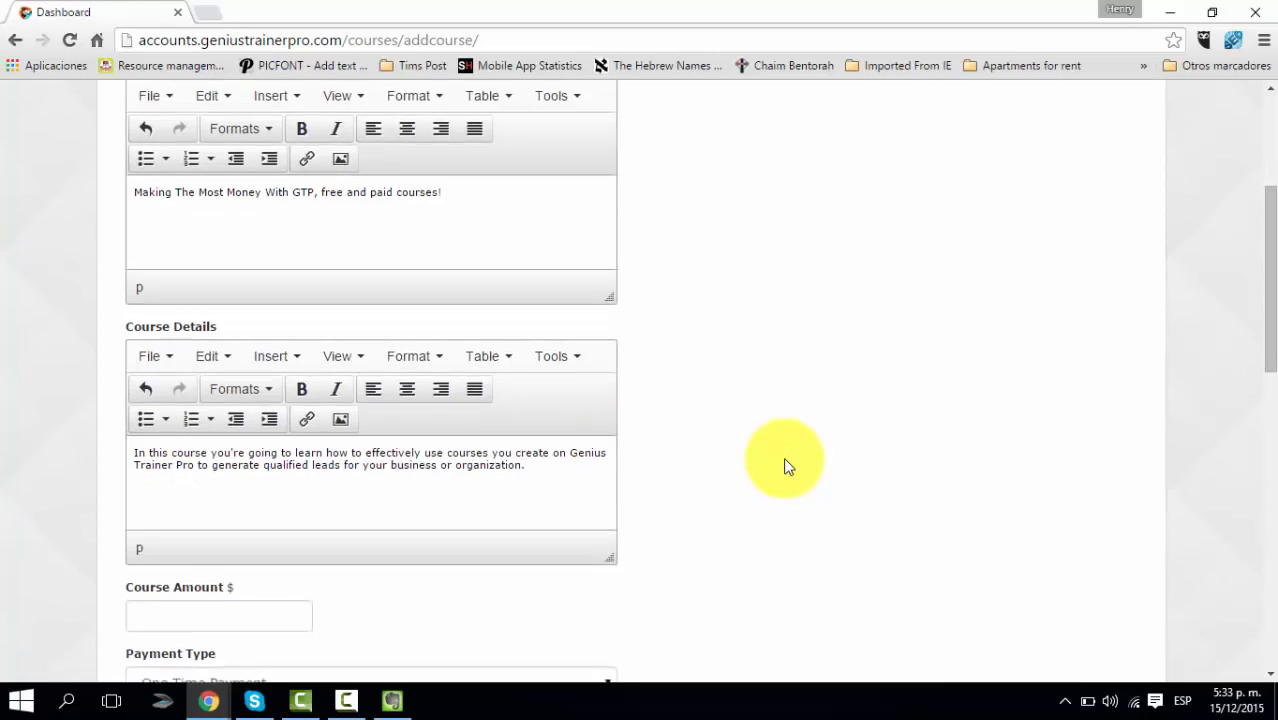
scroll(791, 513, down, 3)
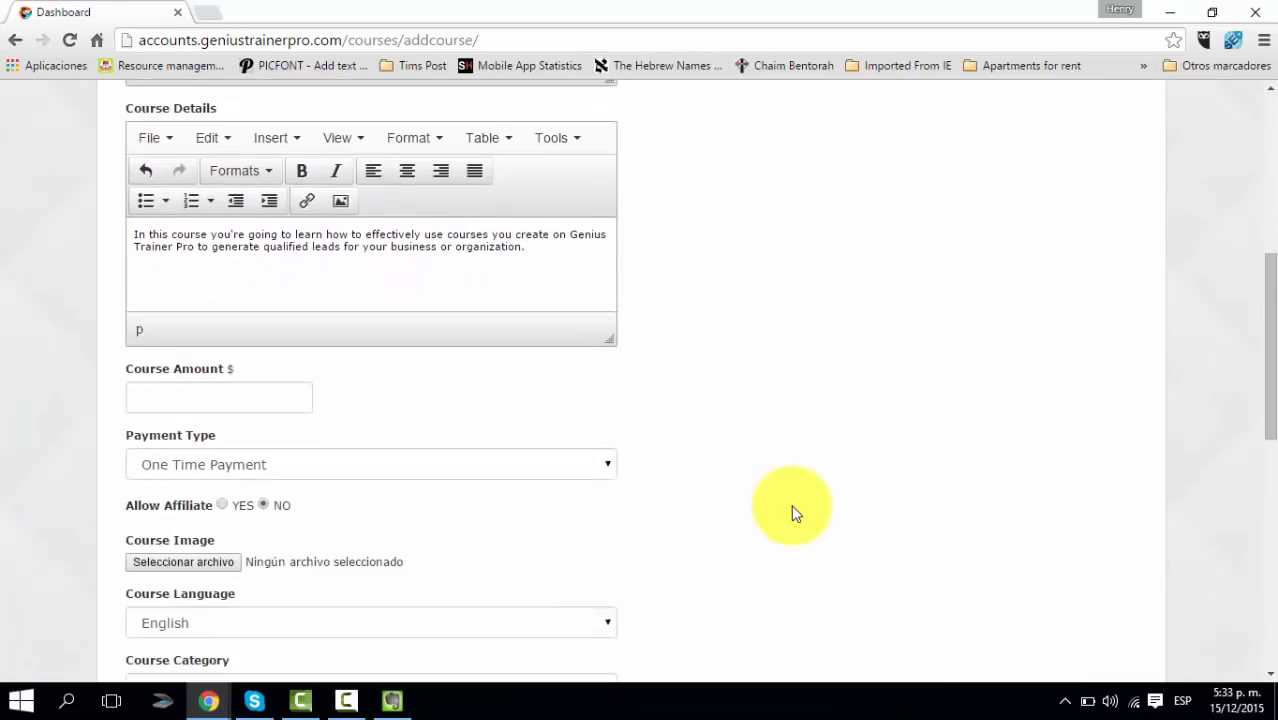
click(219, 296)
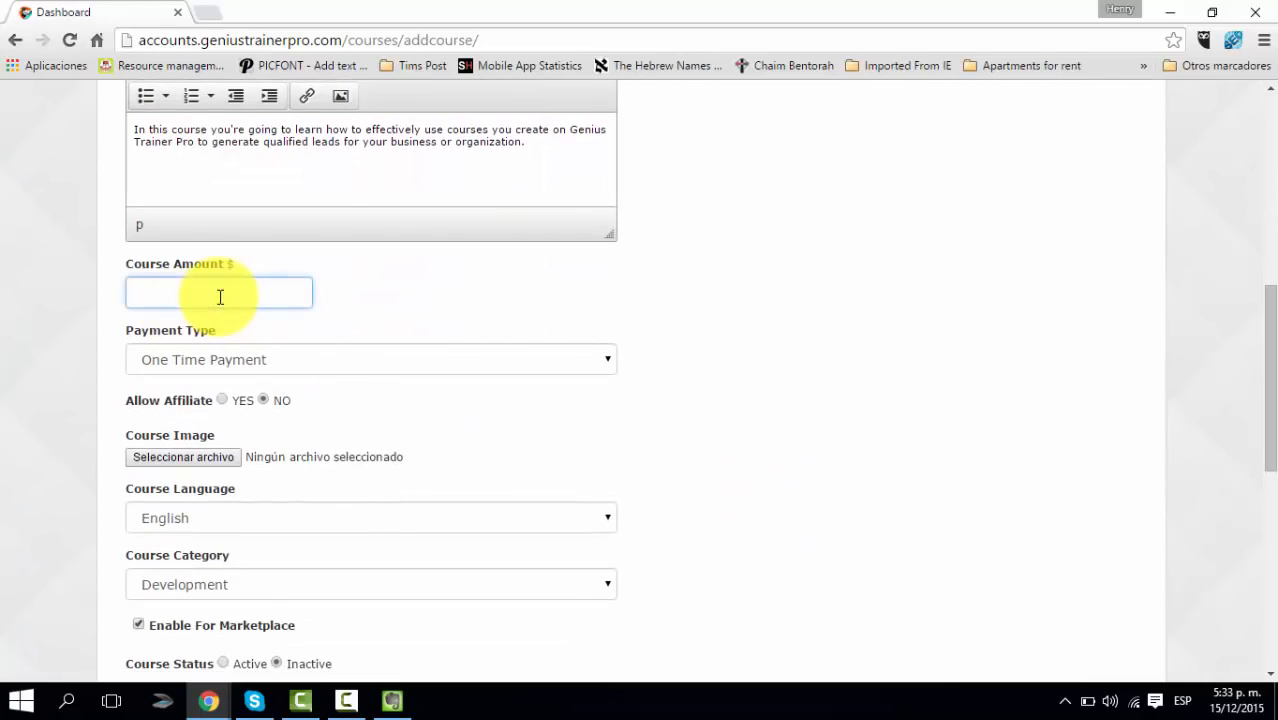
text(49.97)
key(BackSpace)
text(9)
Allow affiliates with a 50% commission percentage.
scroll(702, 336, down, 2)
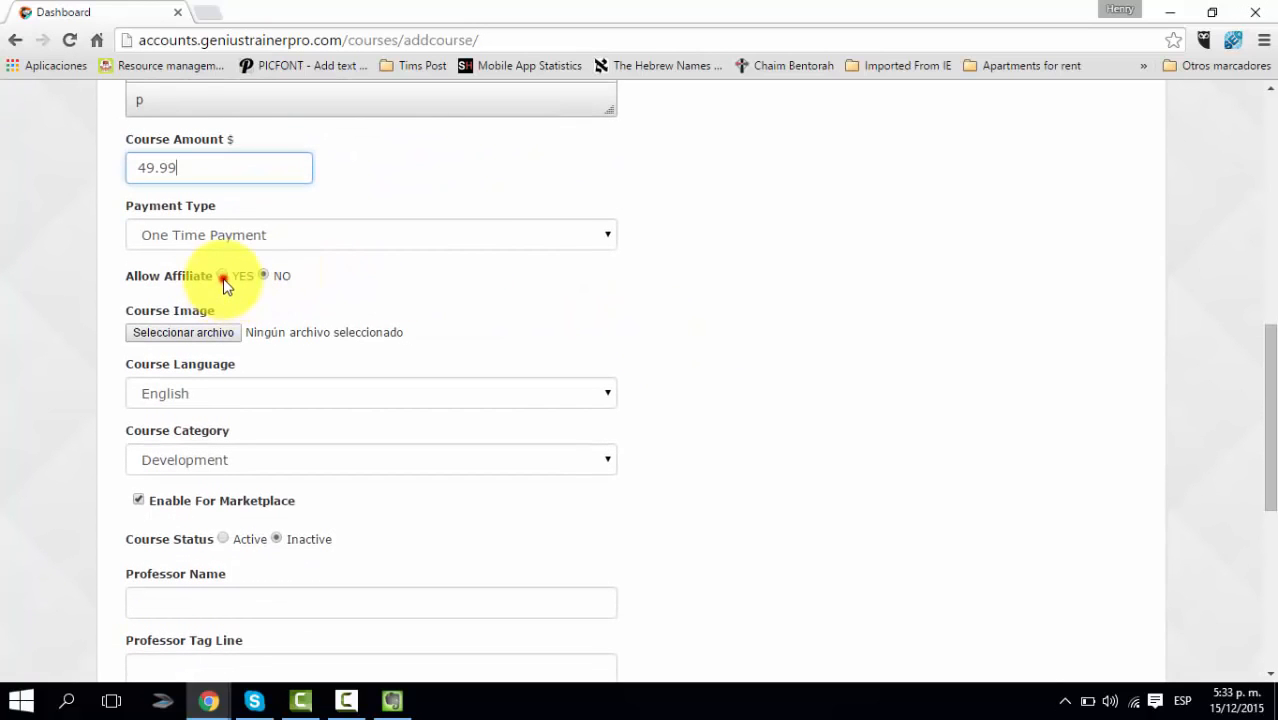
click(222, 277)
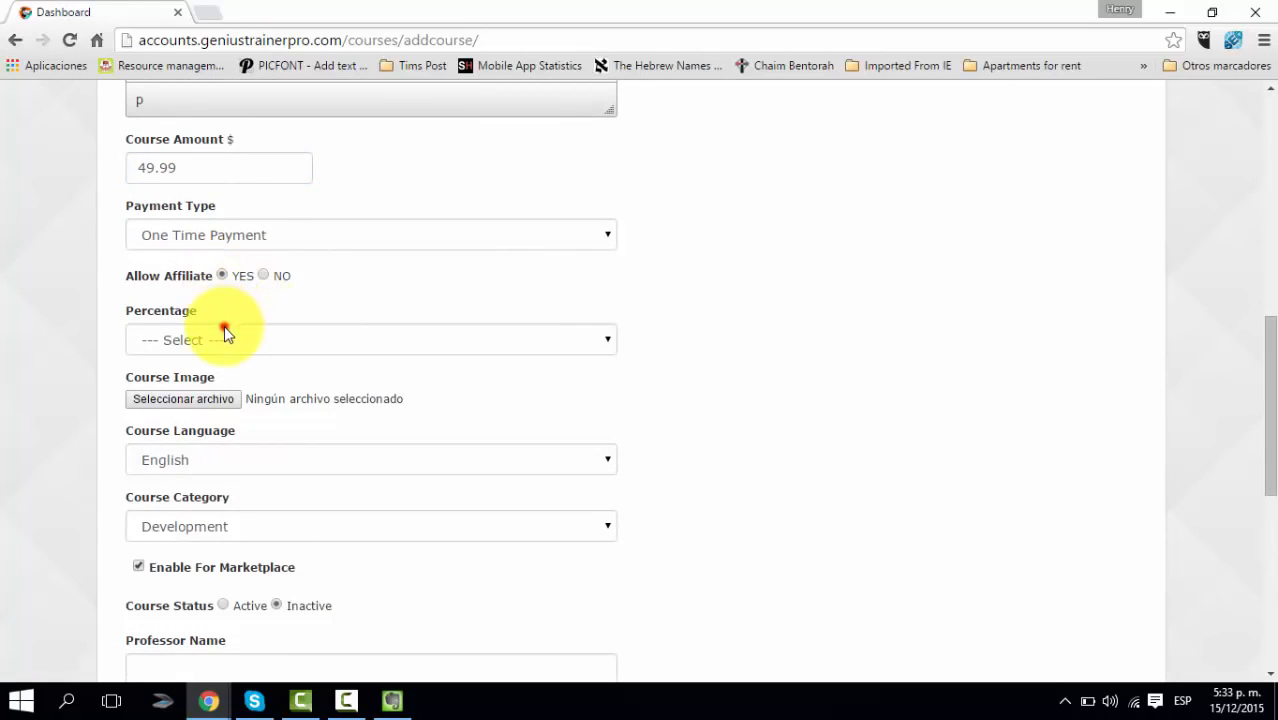
click(224, 335)
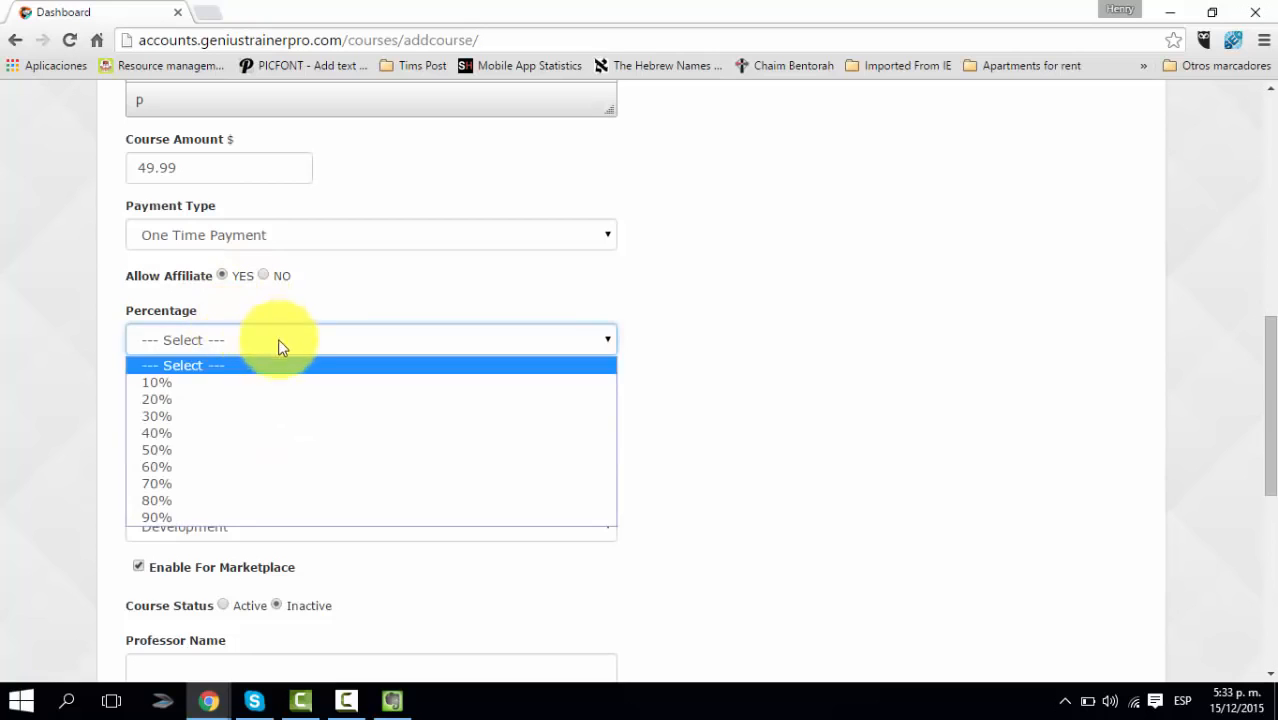
click(212, 449)
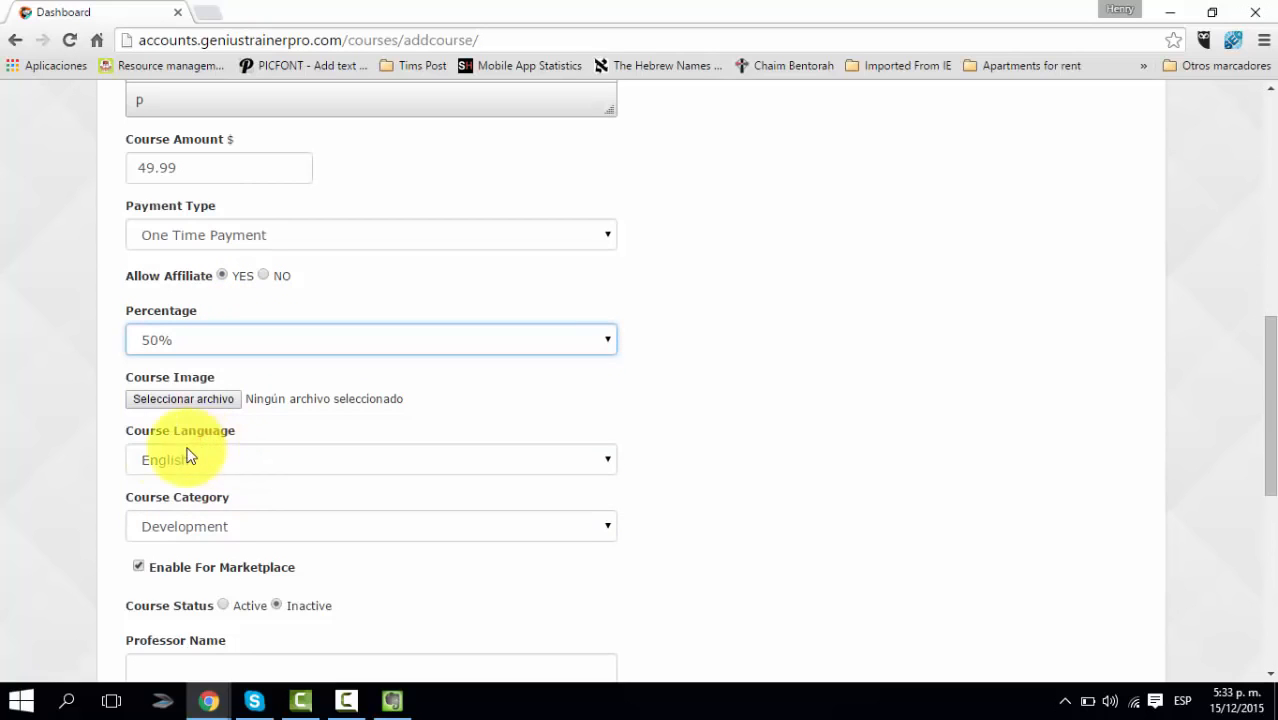
click(79, 420)
scroll(79, 420, down, 1)
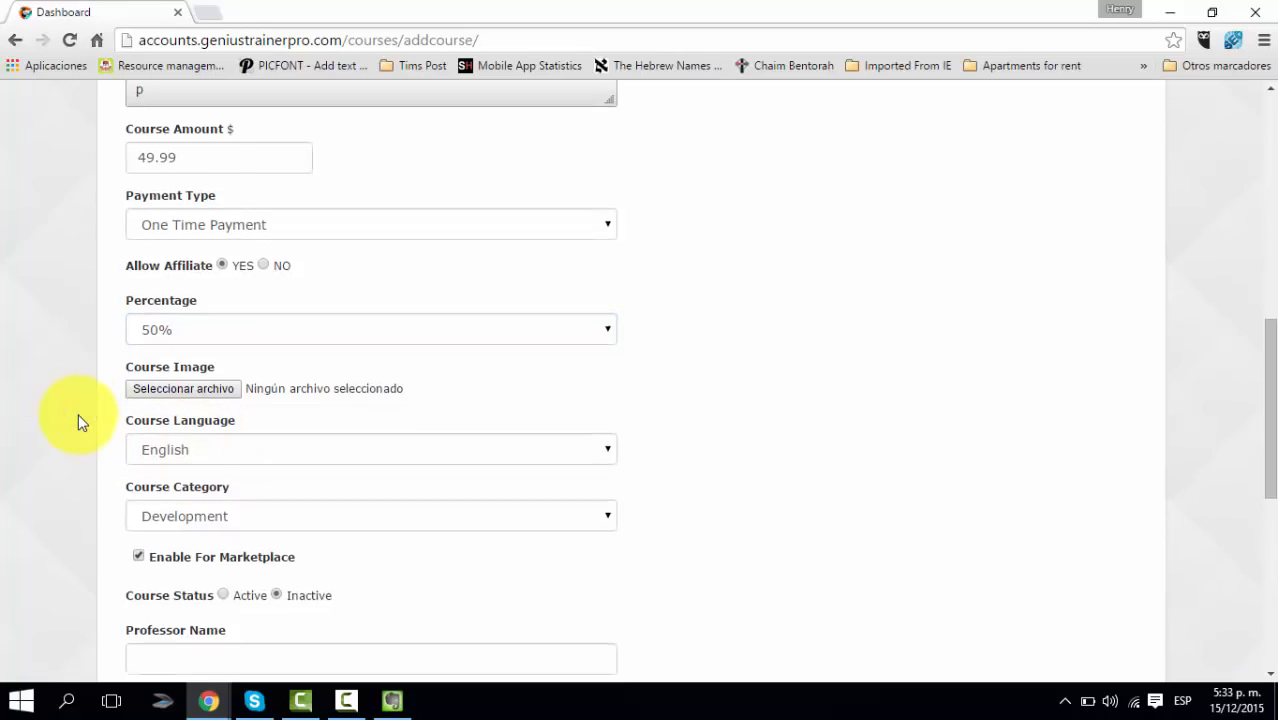
Attach 1.jpg from Downloads as the course image.
click(180, 327)
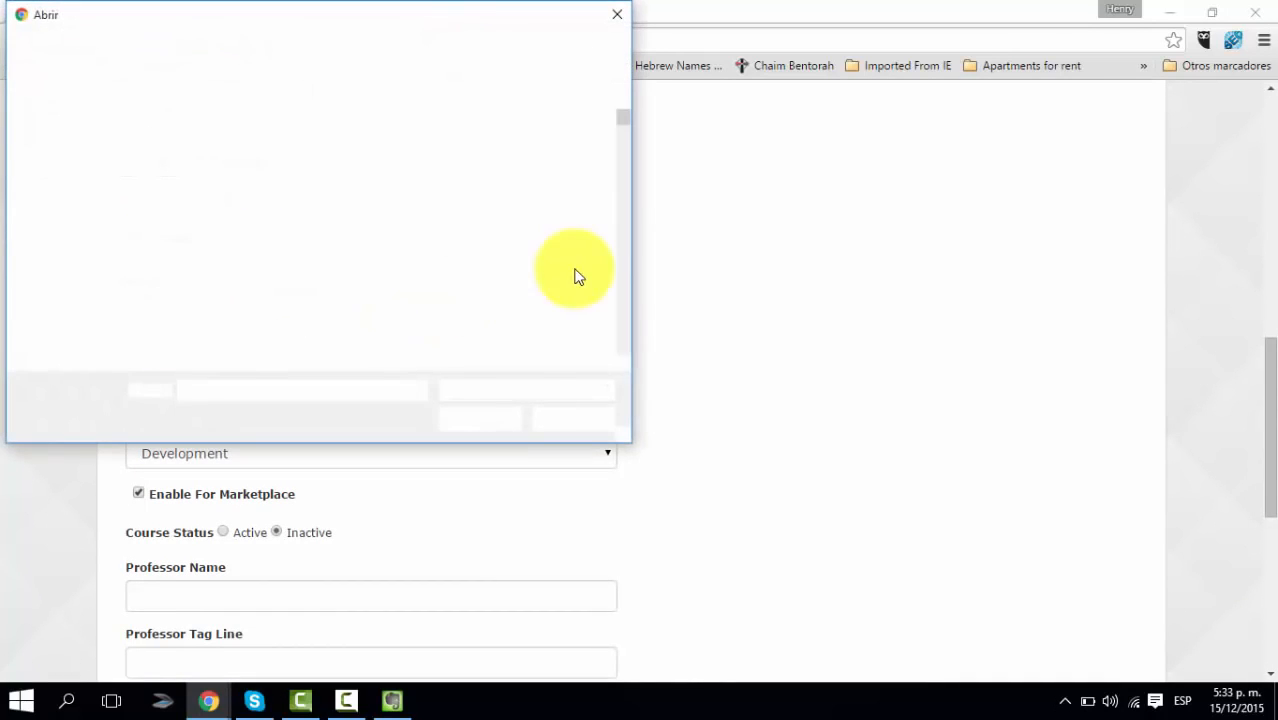
scroll(619, 243, down, 3)
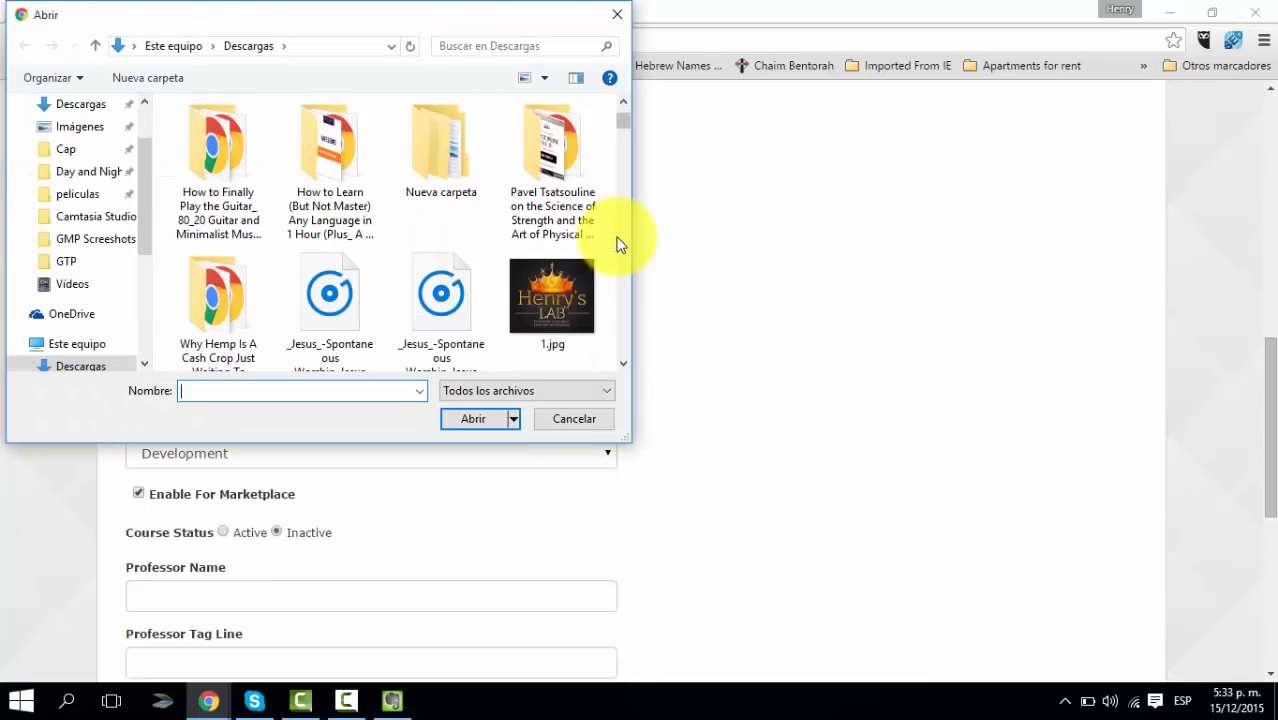
click(578, 269)
double_click(578, 269)
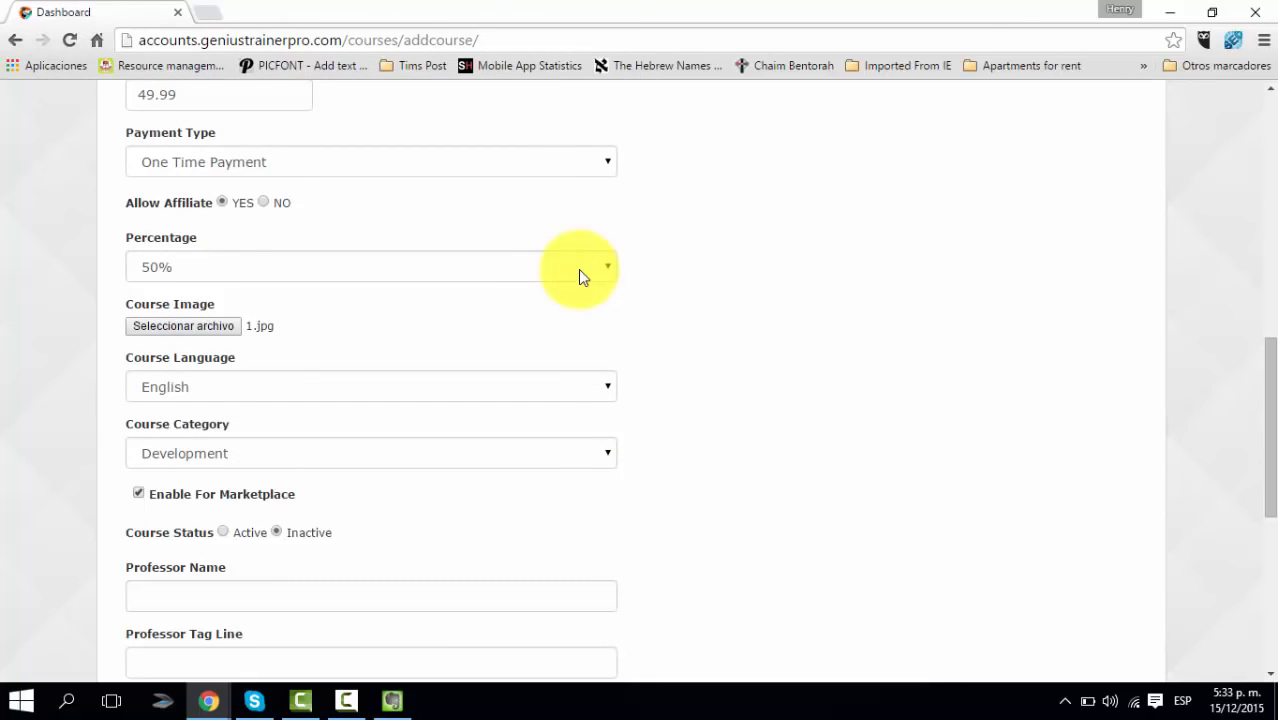
Set the course category to Marketing.
scroll(771, 288, down, 1)
scroll(771, 288, down, 2)
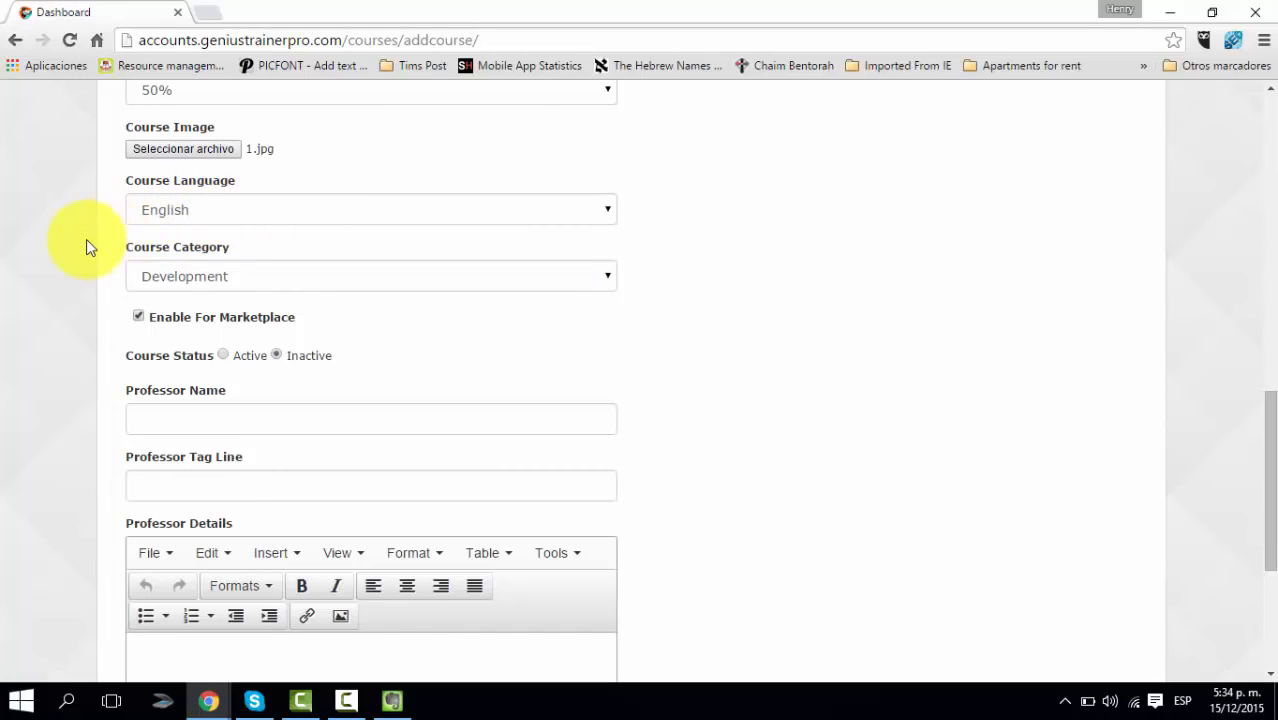
click(139, 277)
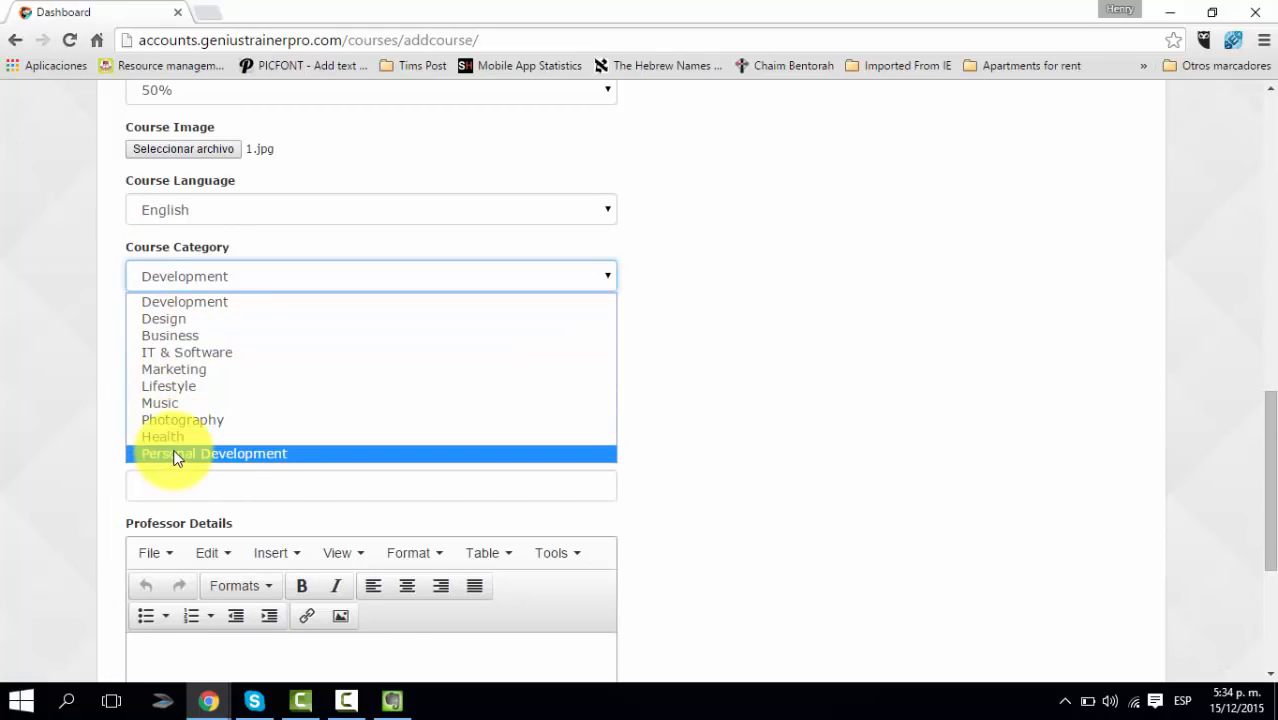
click(209, 372)
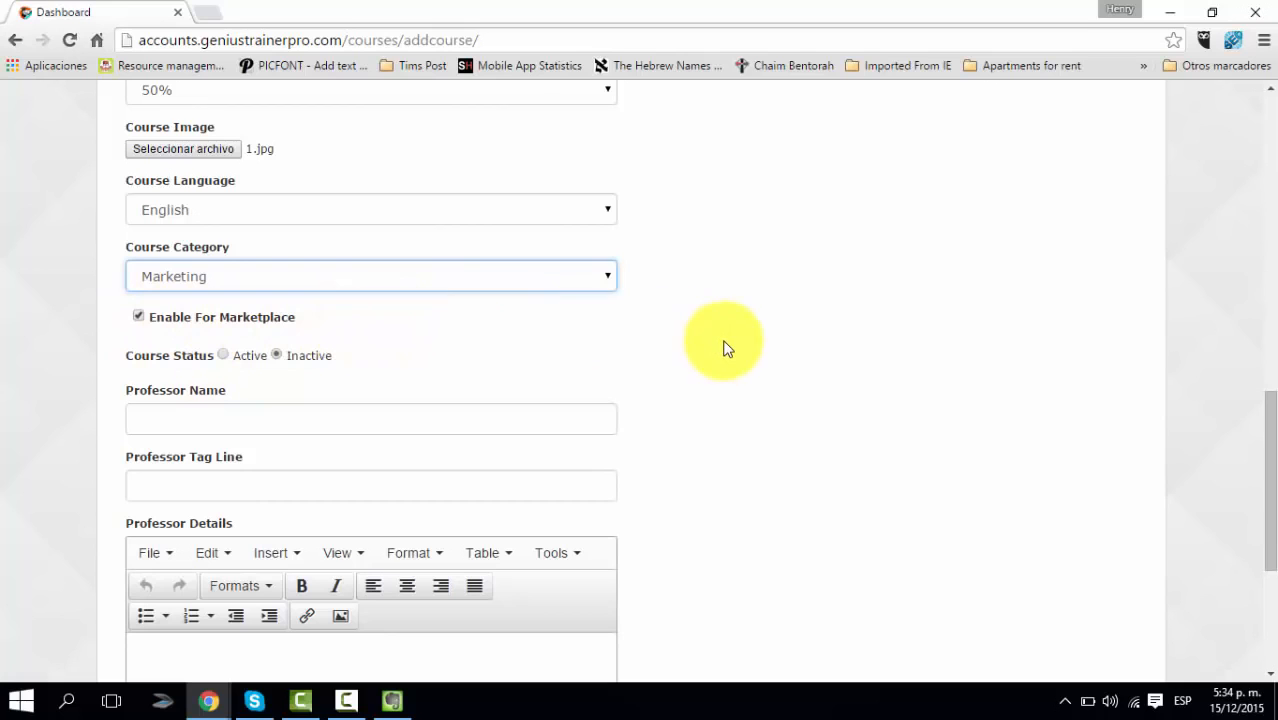
Set the course status to Active and enter the professor's name.
scroll(727, 348, down, 1)
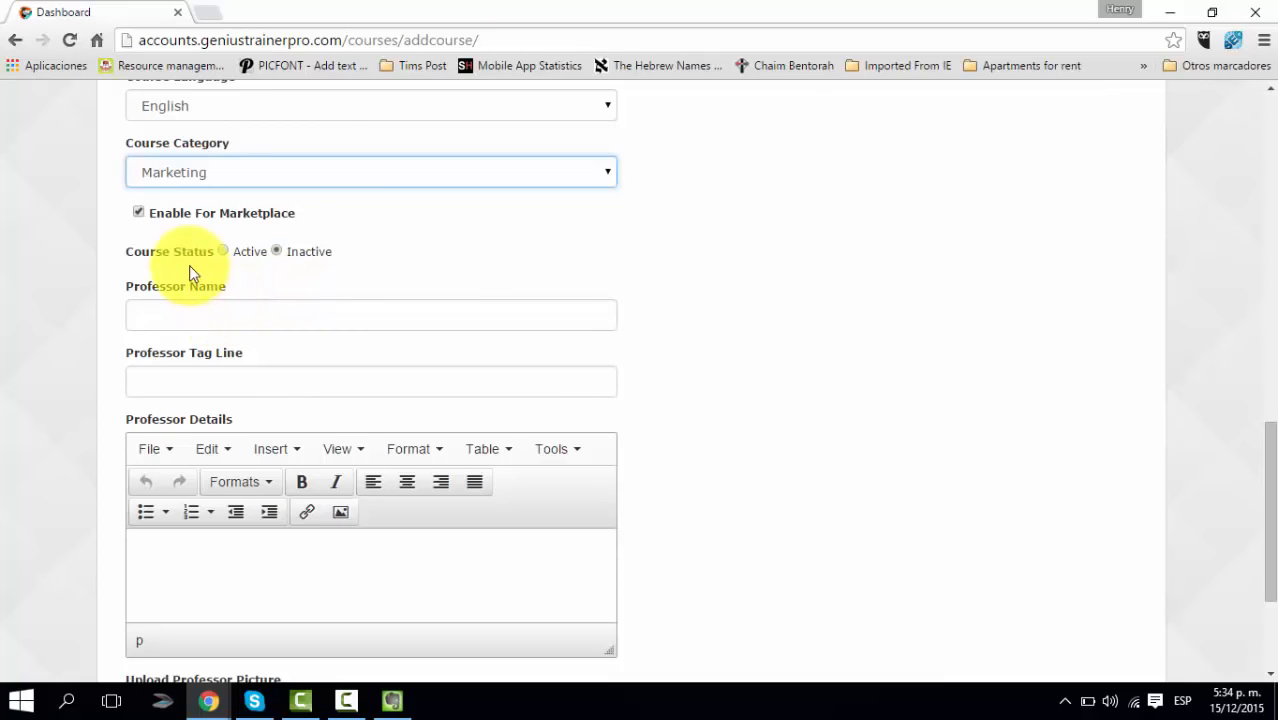
click(222, 253)
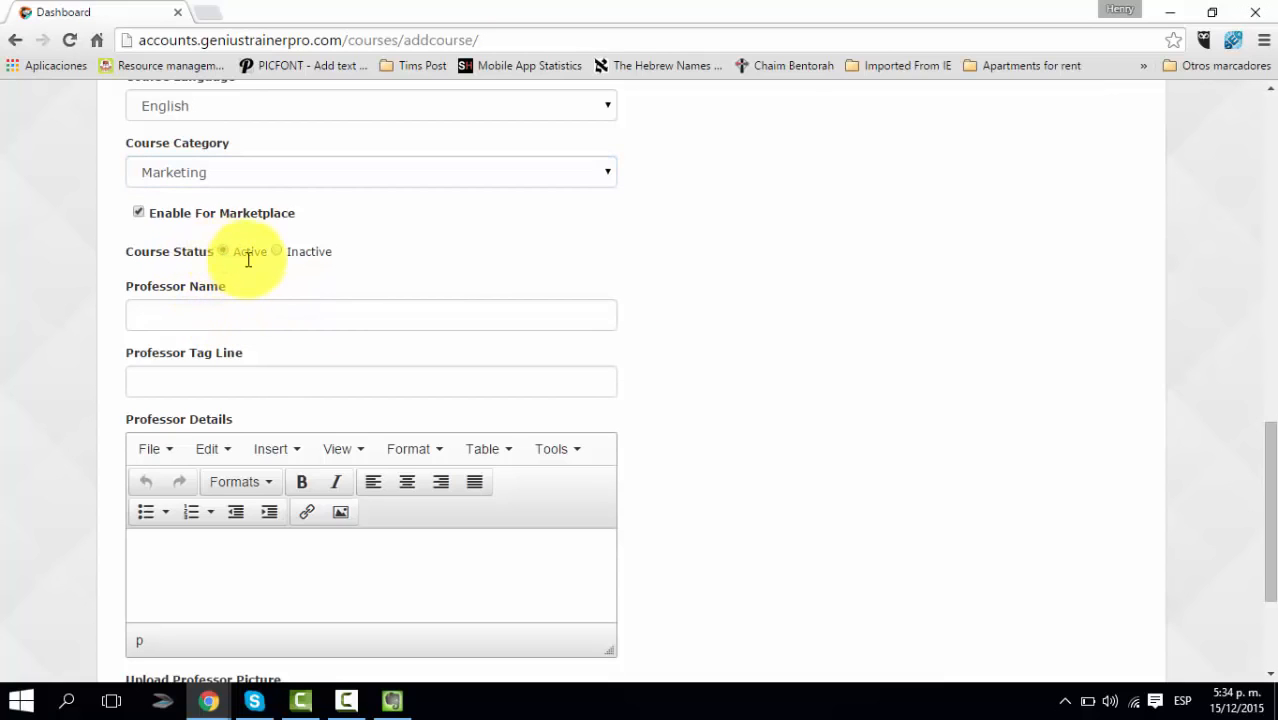
click(228, 315)
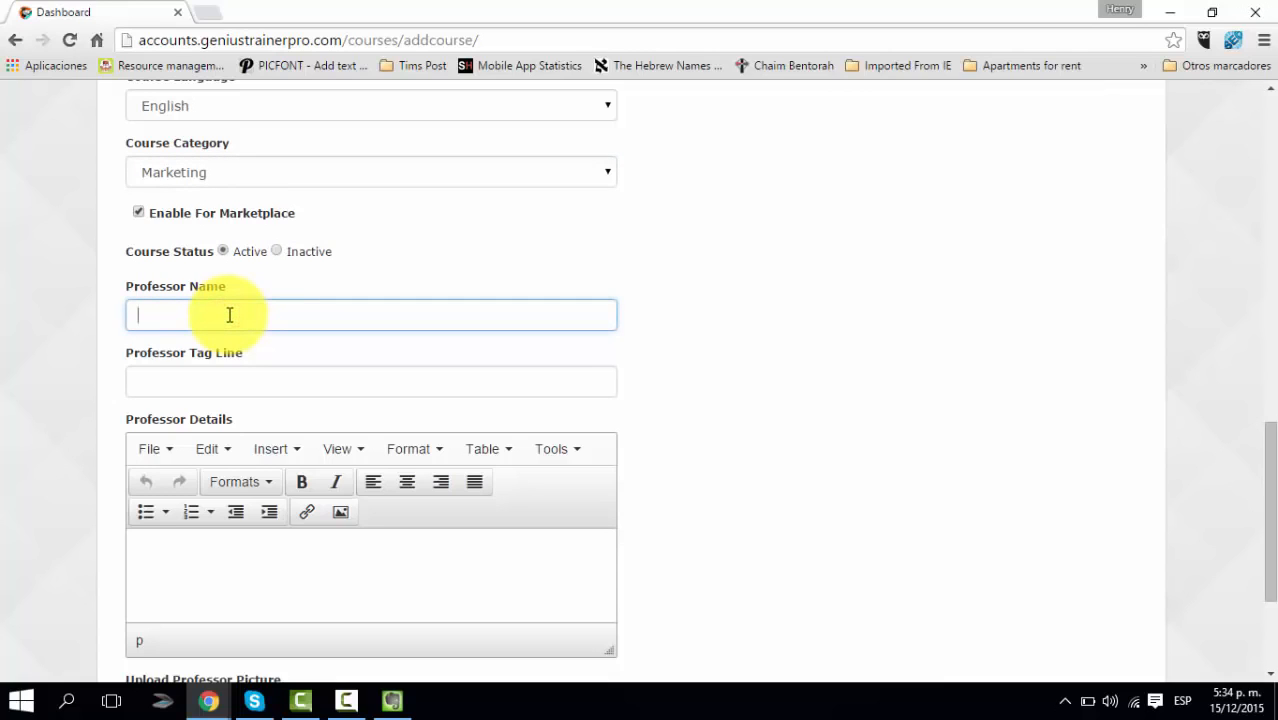
Set the professor tag line to 'Makes Marketing Simple'.
key(Tab)
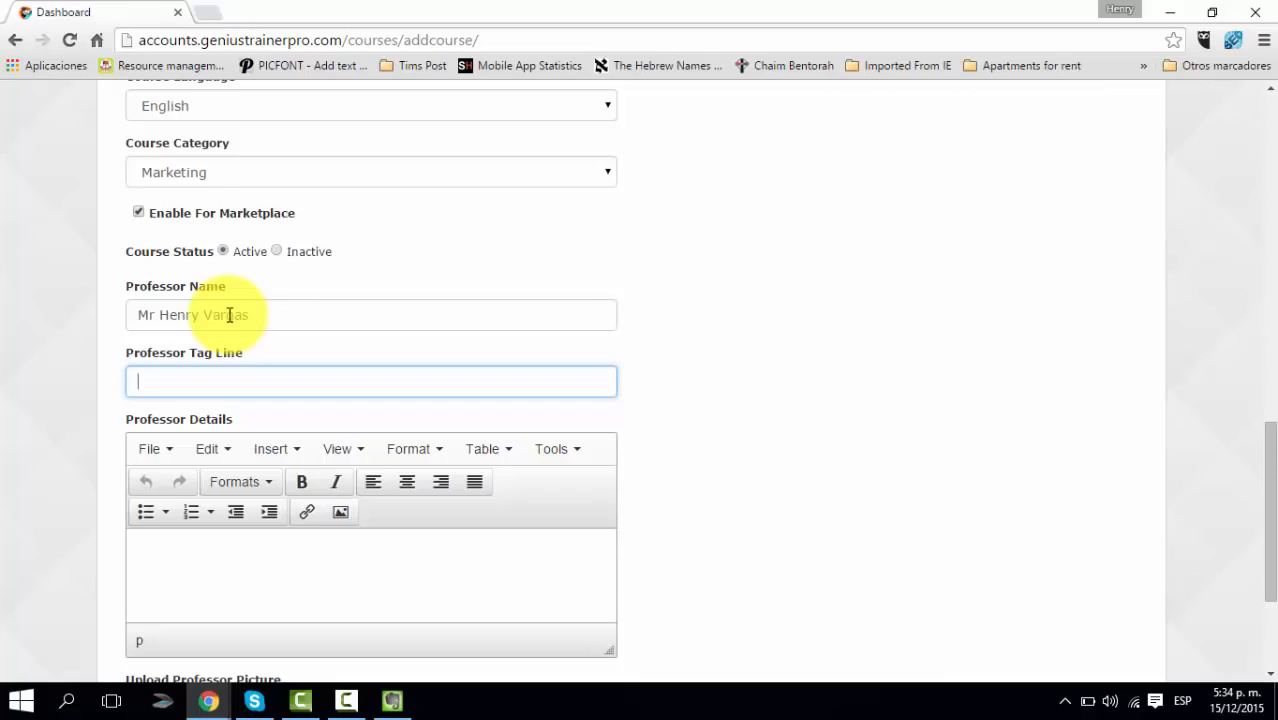
text(M)
text(arketing)
text( MAn)
key(ctrl+a)
text(Makes Marketing Simple)
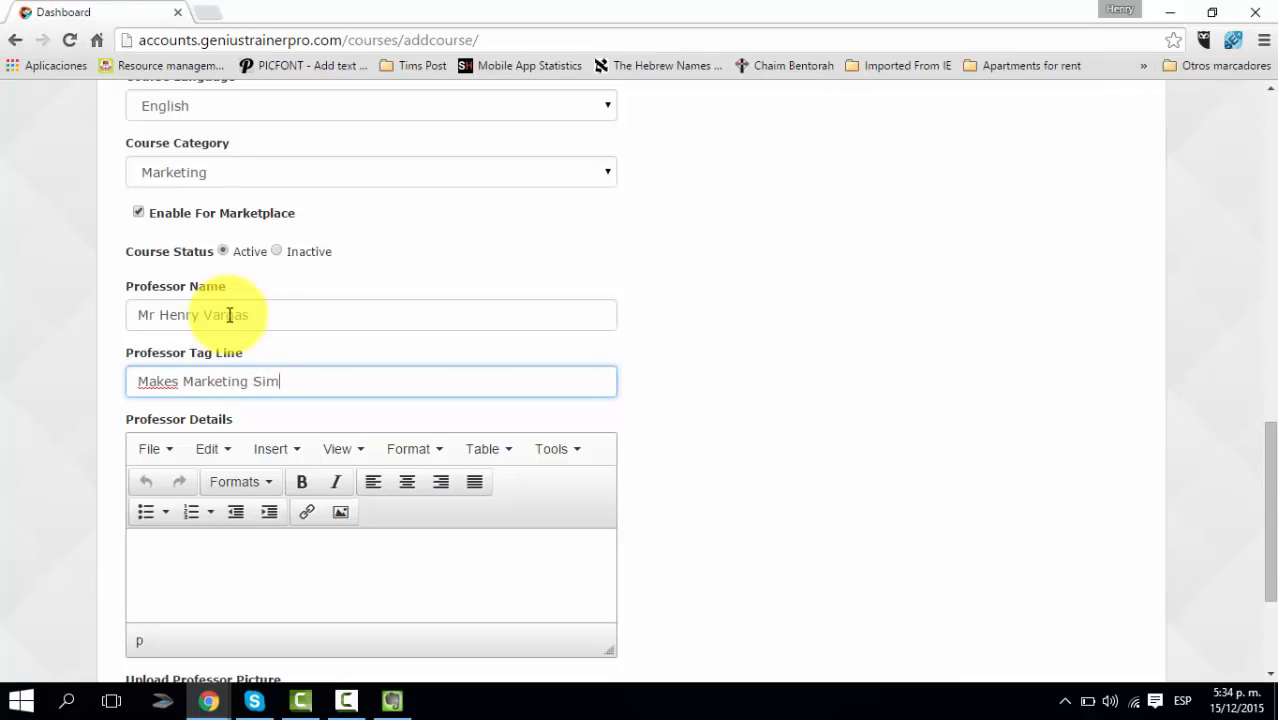
key(Tab)
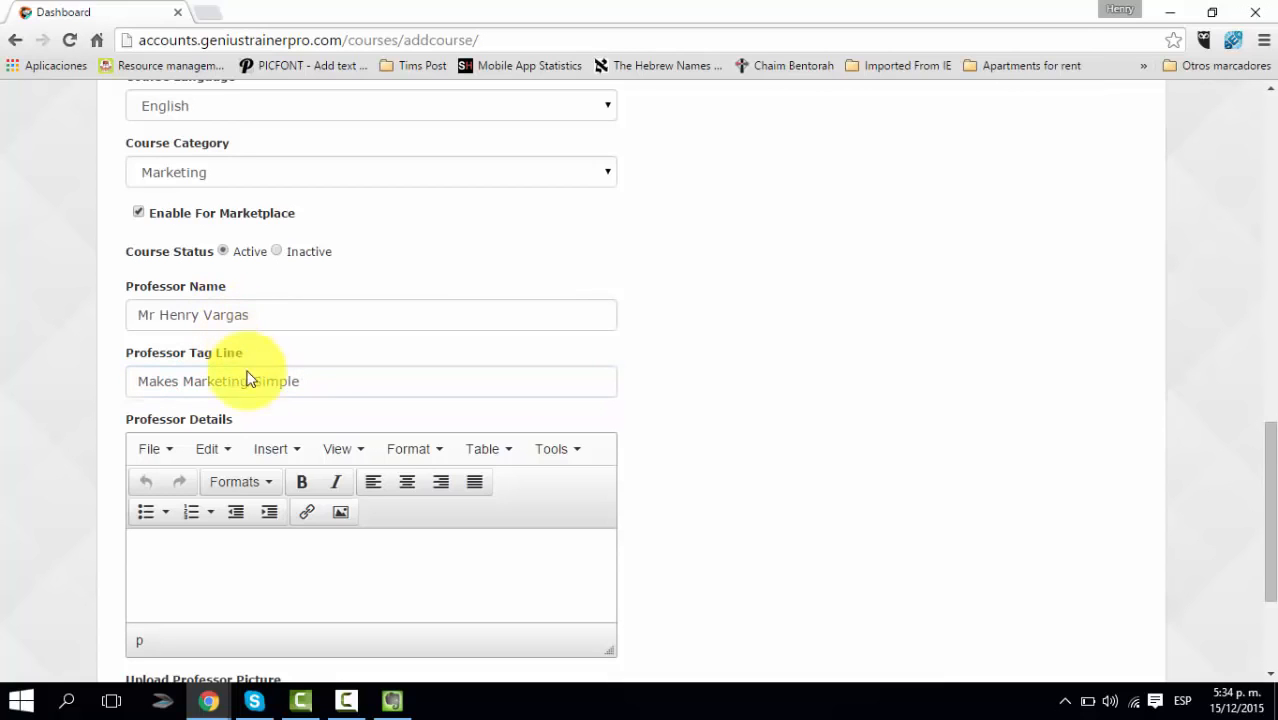
click(332, 570)
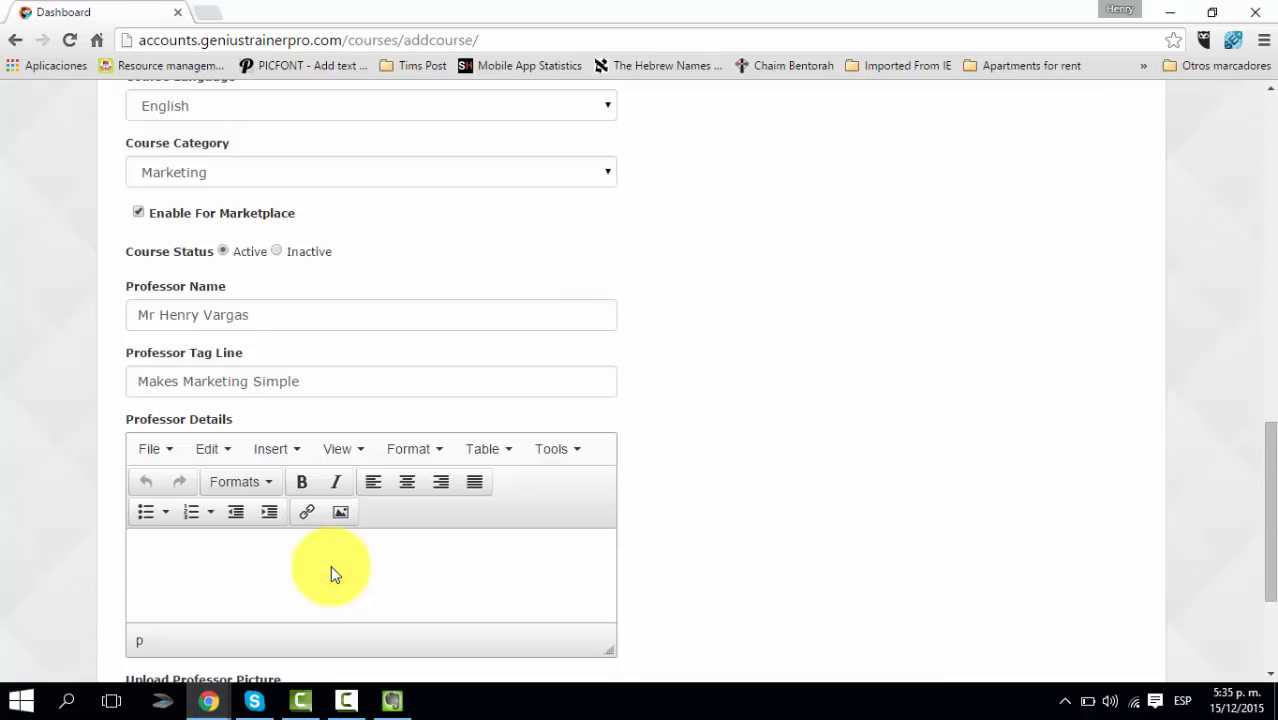
Write a professor bio citing 16+ years in marketing and sales and advice that doubles sales.
text(Hener)
key(BackSpace)
key(BackSpace)
key(BackSpace)
key(BackSpace)
key(BackSpace)
text(argas ha)
key(BackSpace)
key(BackSpace)
key(BackSpace)
key(BackSpace)
key(BackSpace)
key(BackSpace)
key(BackSpace)
key(BackSpace)
text(Vargas has over )
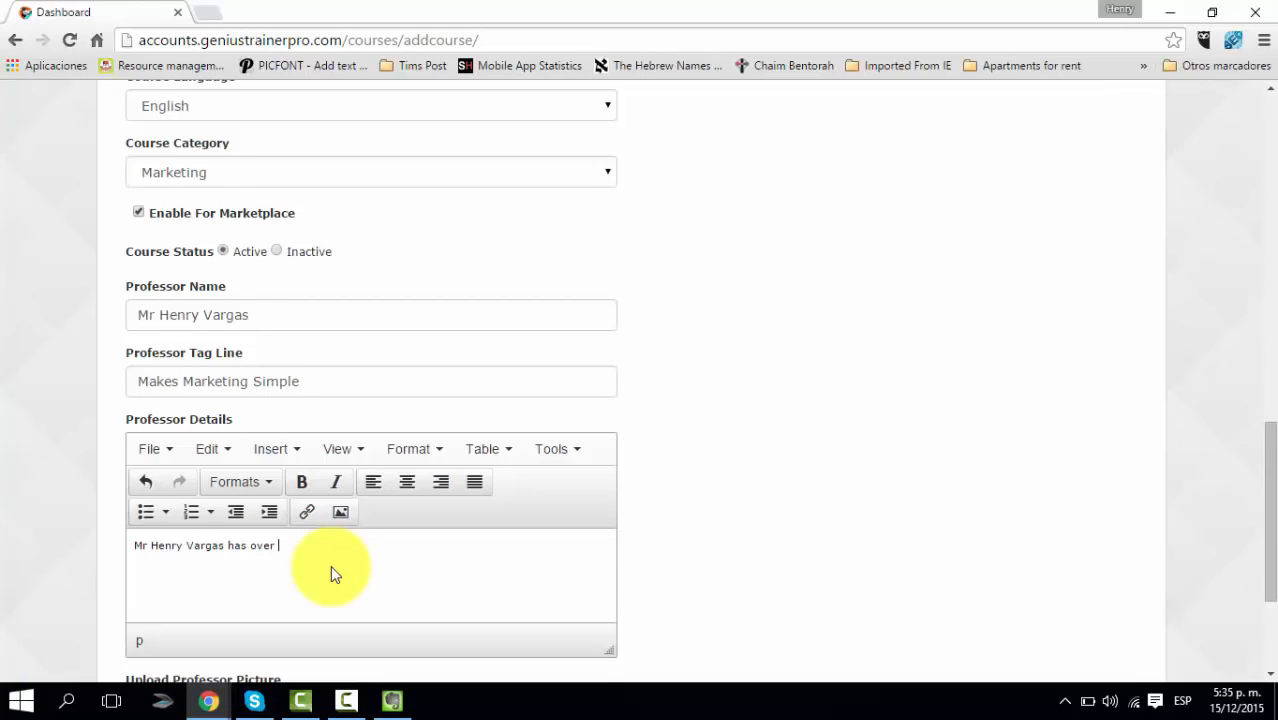
text(10 yea)
key(BackSpace)
key(BackSpace)
key(BackSpace)
key(BackSpace)
key(BackSpace)
text(6 years of)
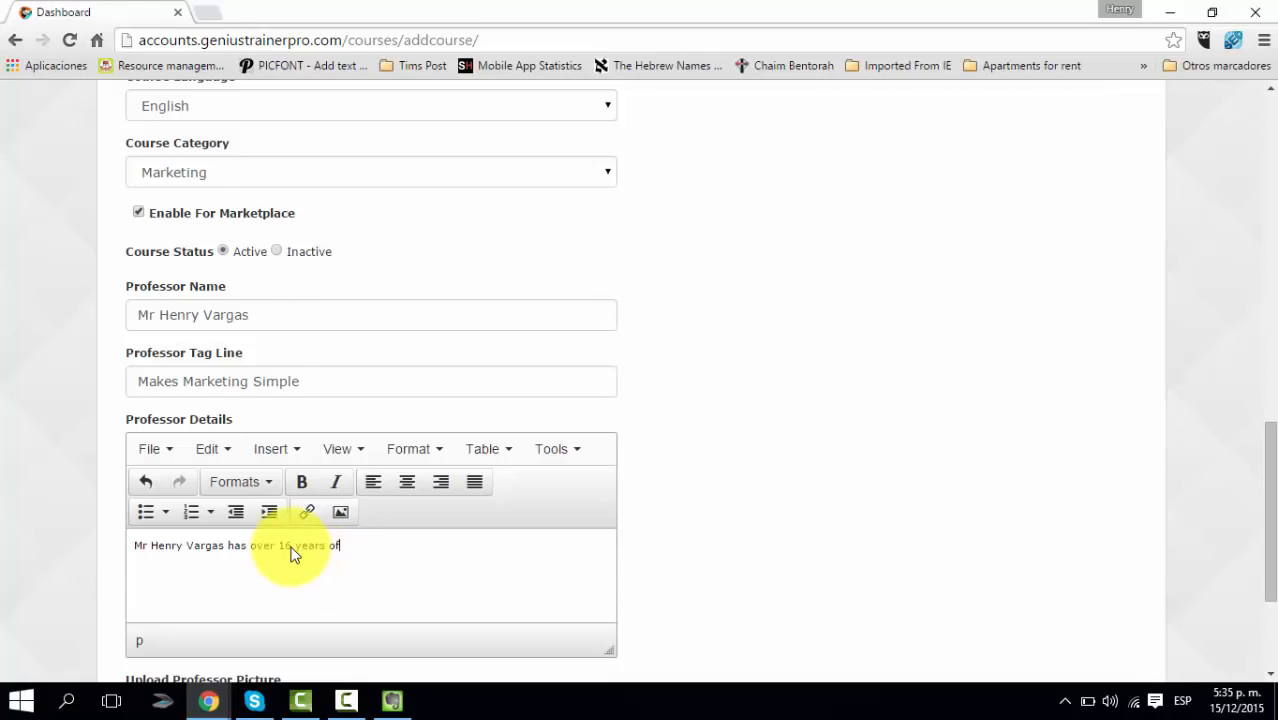
text( experience in marketing and )
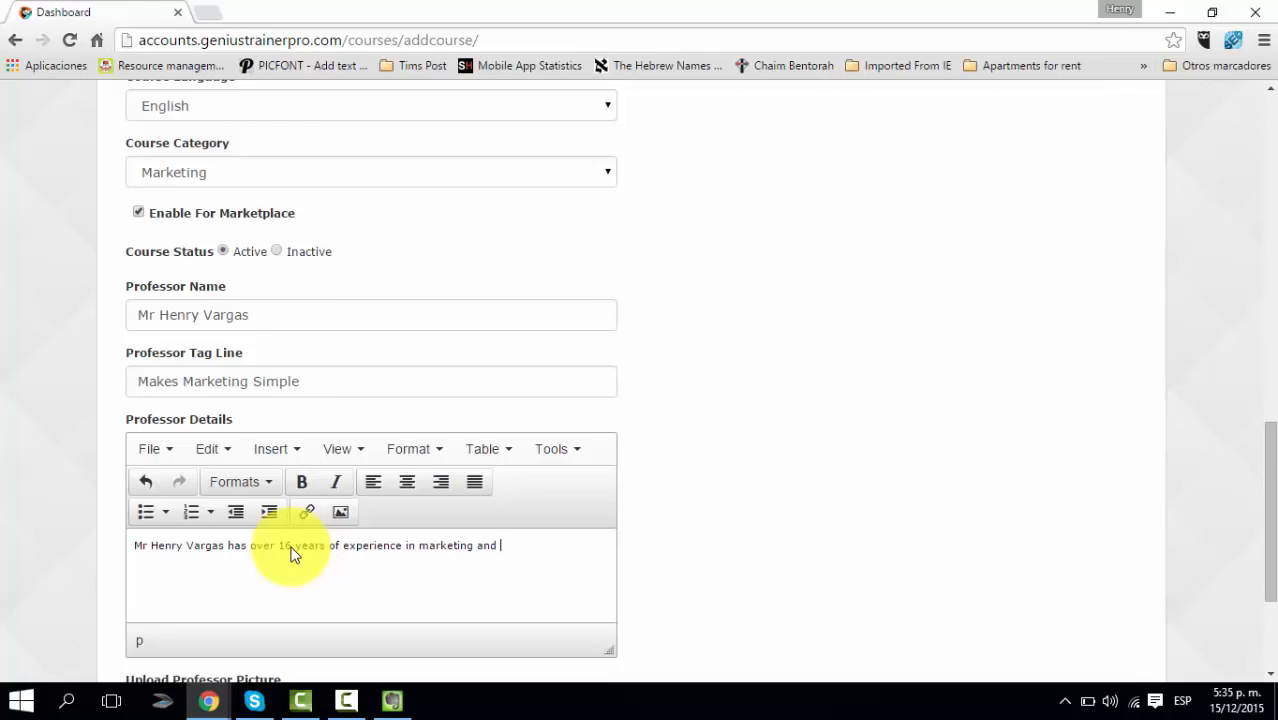
text(sales. His advice is known to do)
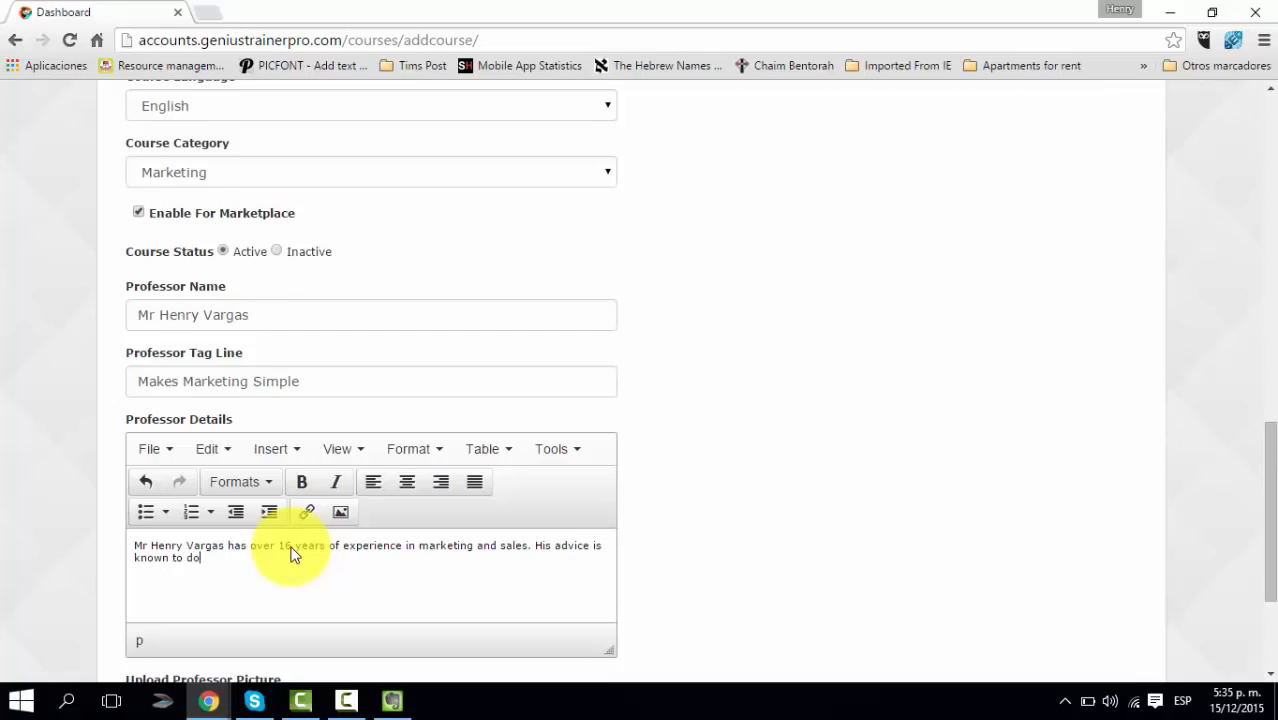
text(uble sales and pu)
text(ofits within 2 weeks.)
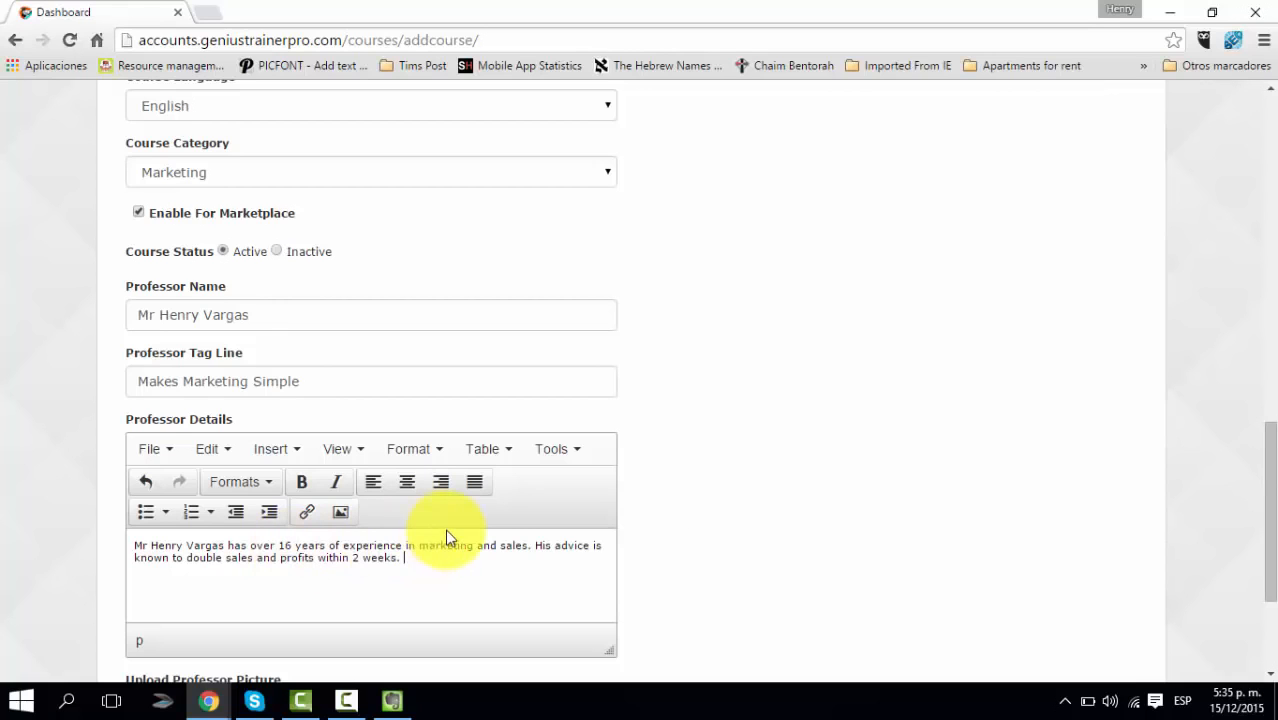
scroll(776, 491, down, 3)
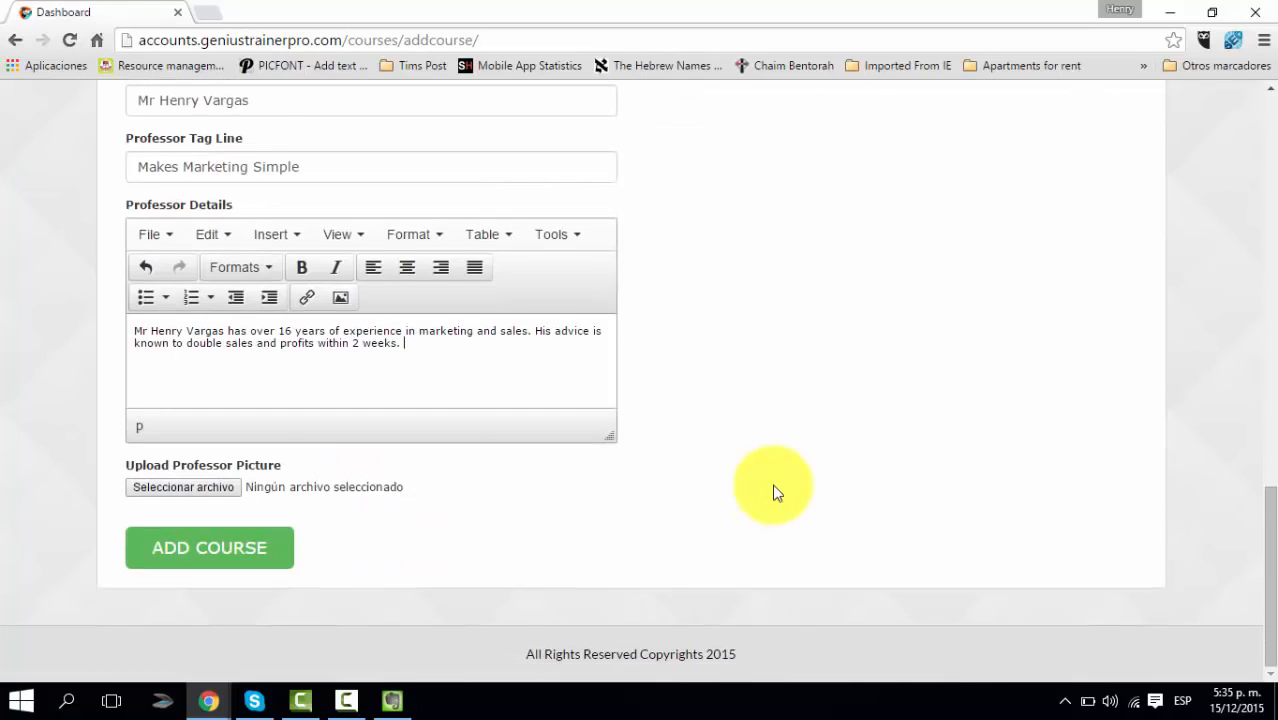
Upload the professor's jpg photo from Downloads as the professor picture.
click(146, 485)
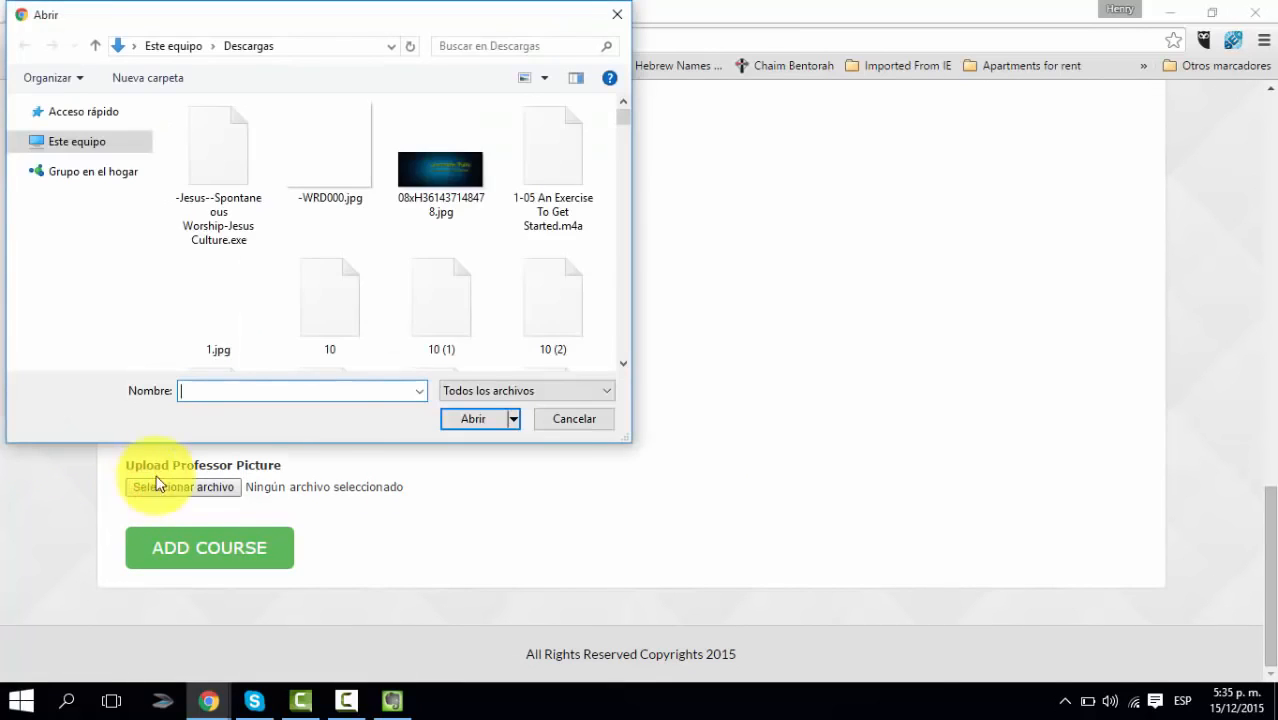
click(621, 315)
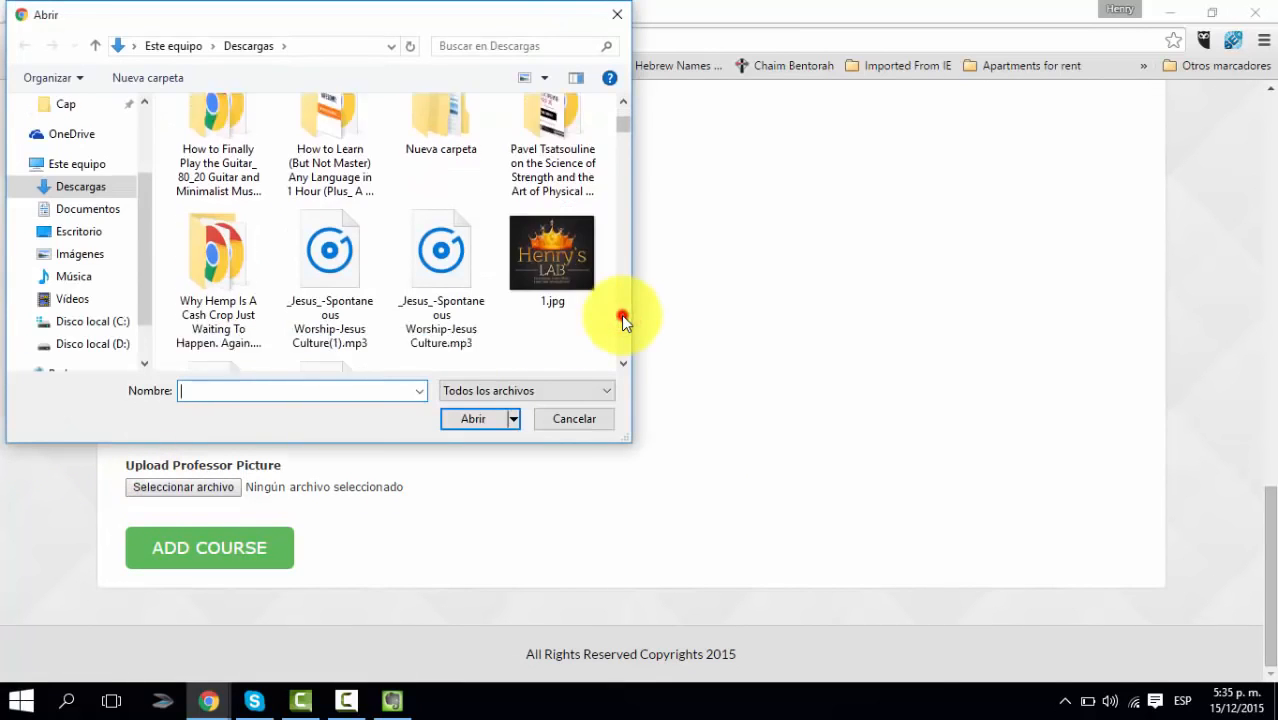
click(621, 315)
click(621, 315)
click(621, 315)
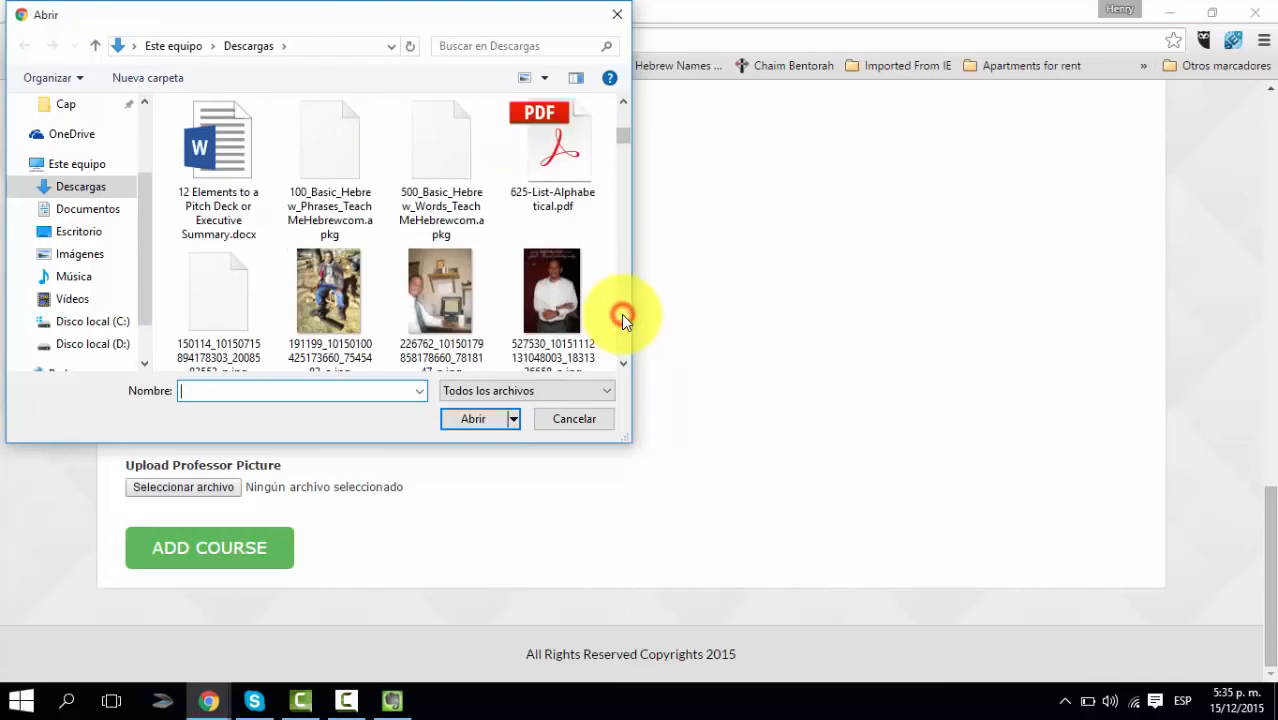
click(621, 315)
click(621, 315)
click(621, 315)
click(621, 315)
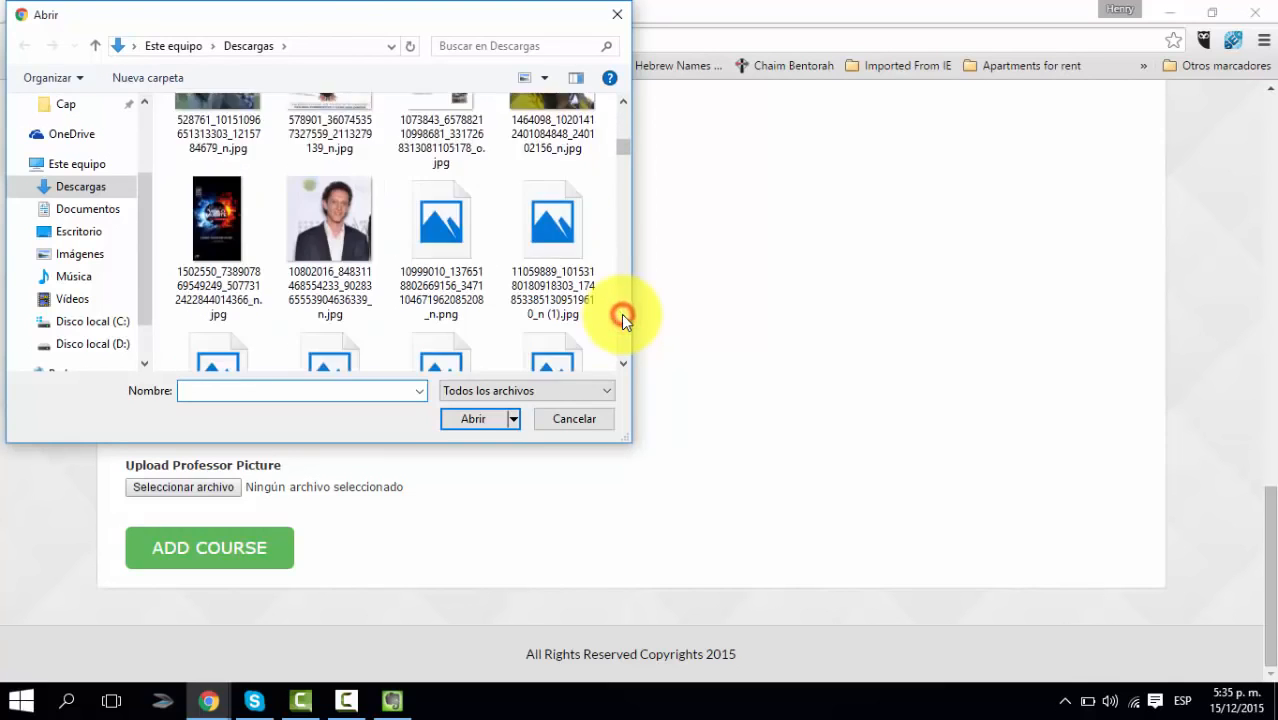
double_click(346, 168)
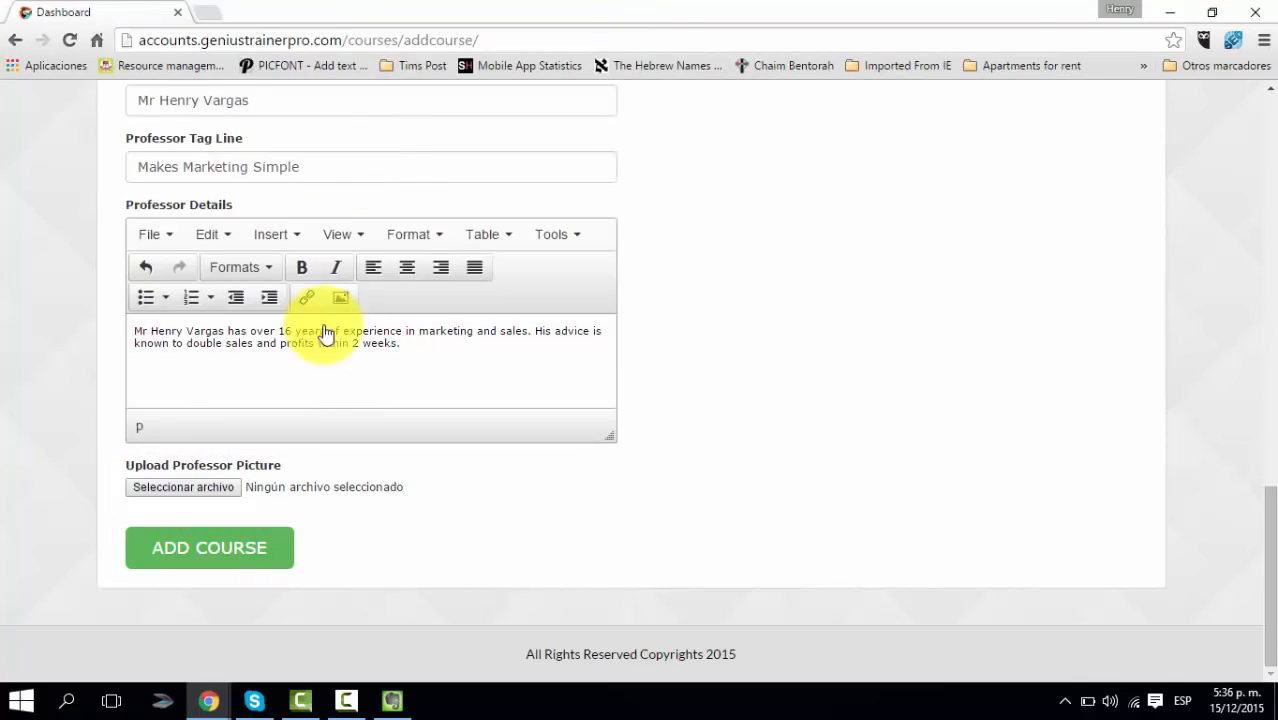
Create course #467 and open its Manage Course page for Marketing with Genius Training Pro.
click(199, 557)
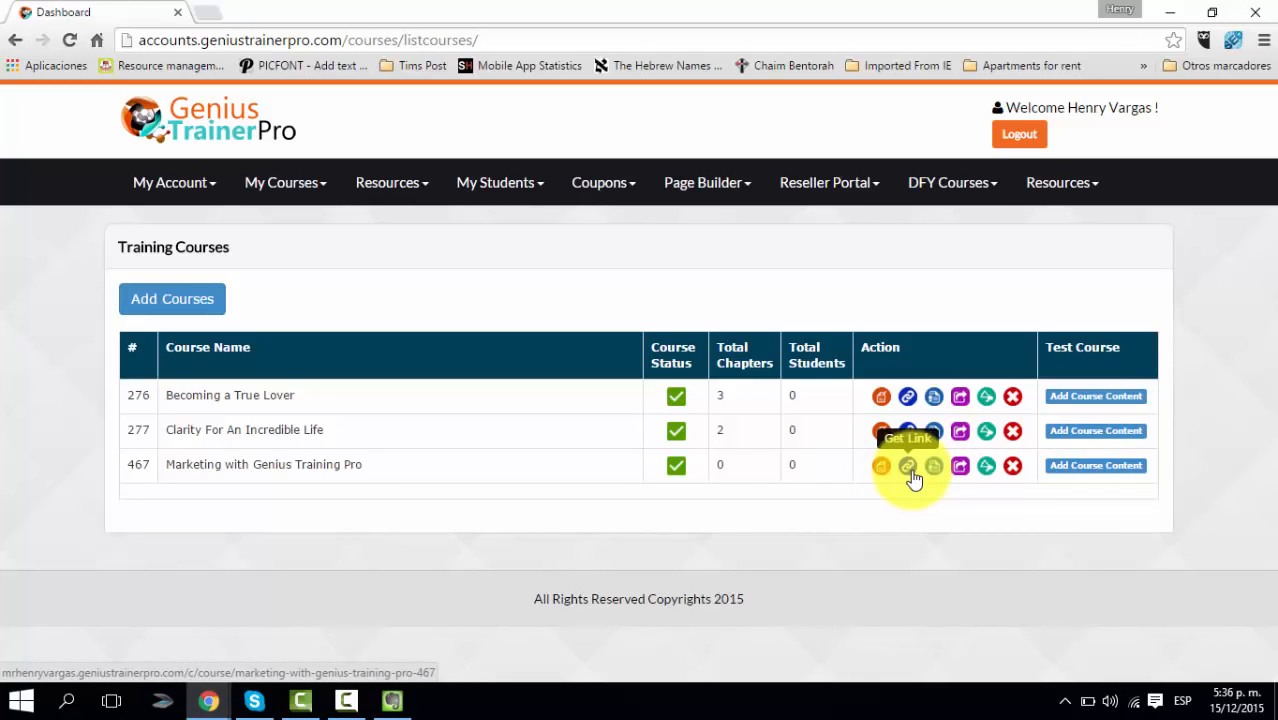
click(1085, 478)
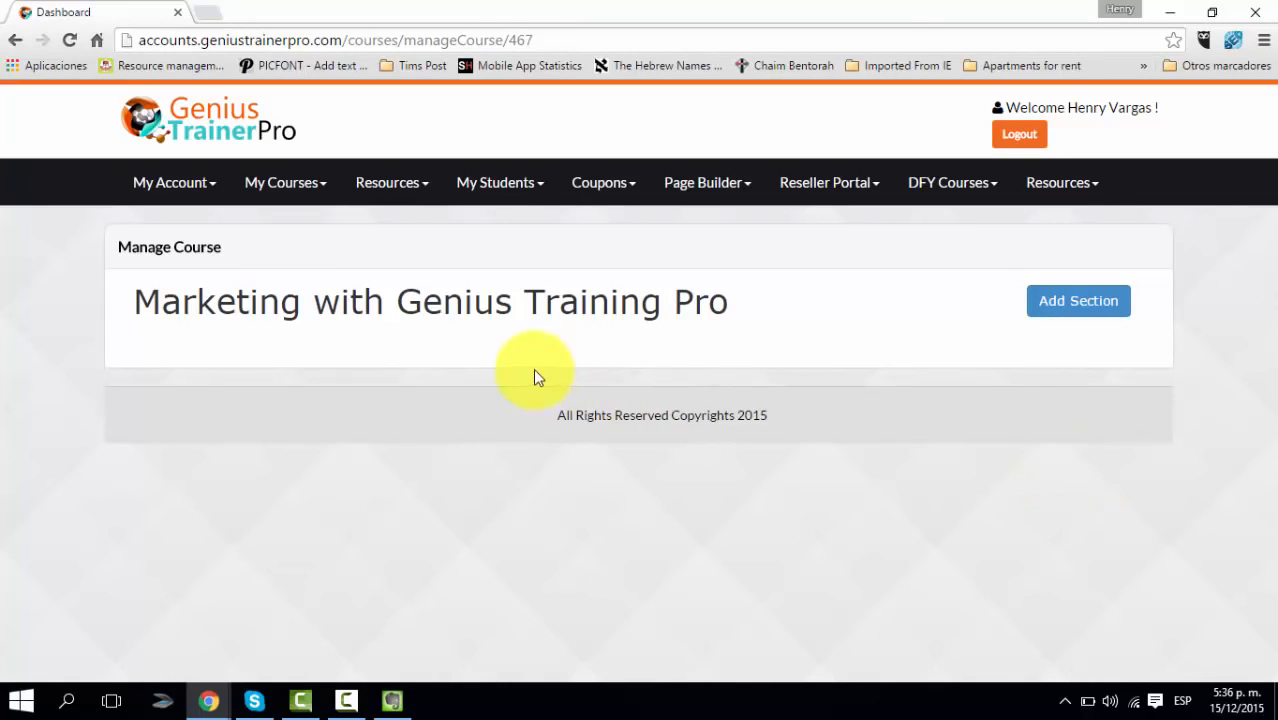
Start a new chapter named 'Meet The Professor' with chapter priority 0.
click(1080, 305)
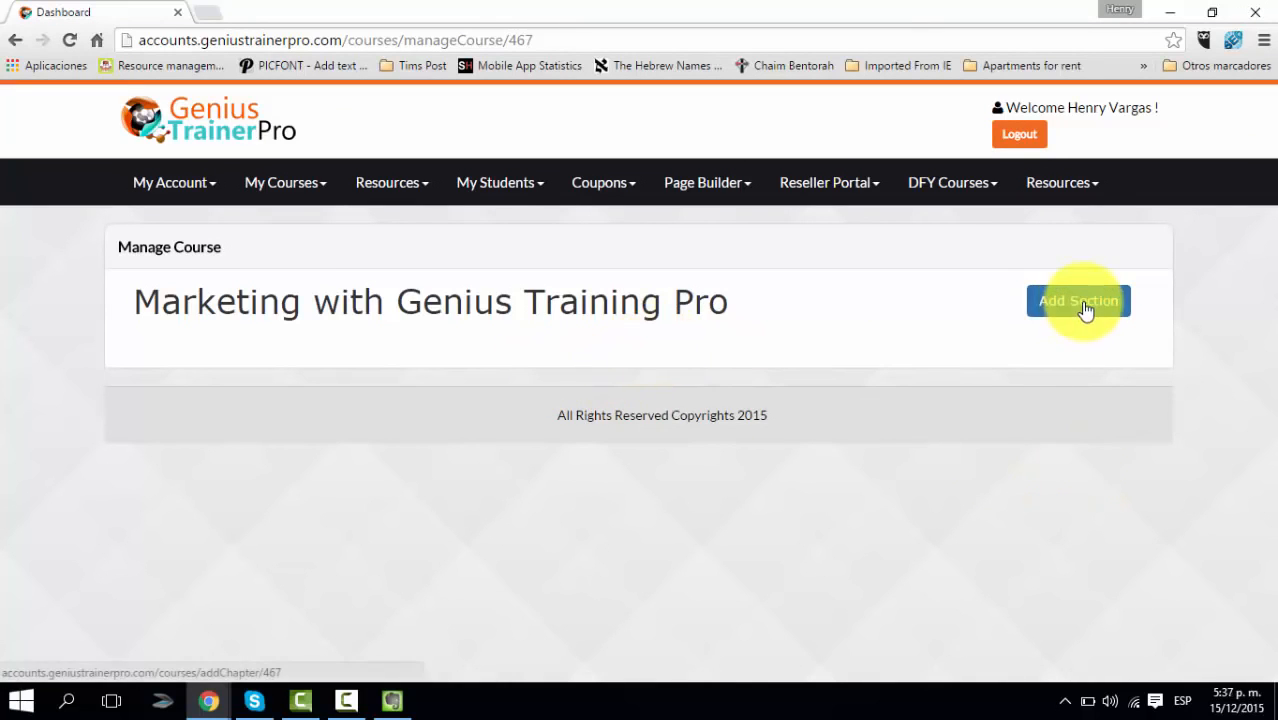
click(1080, 303)
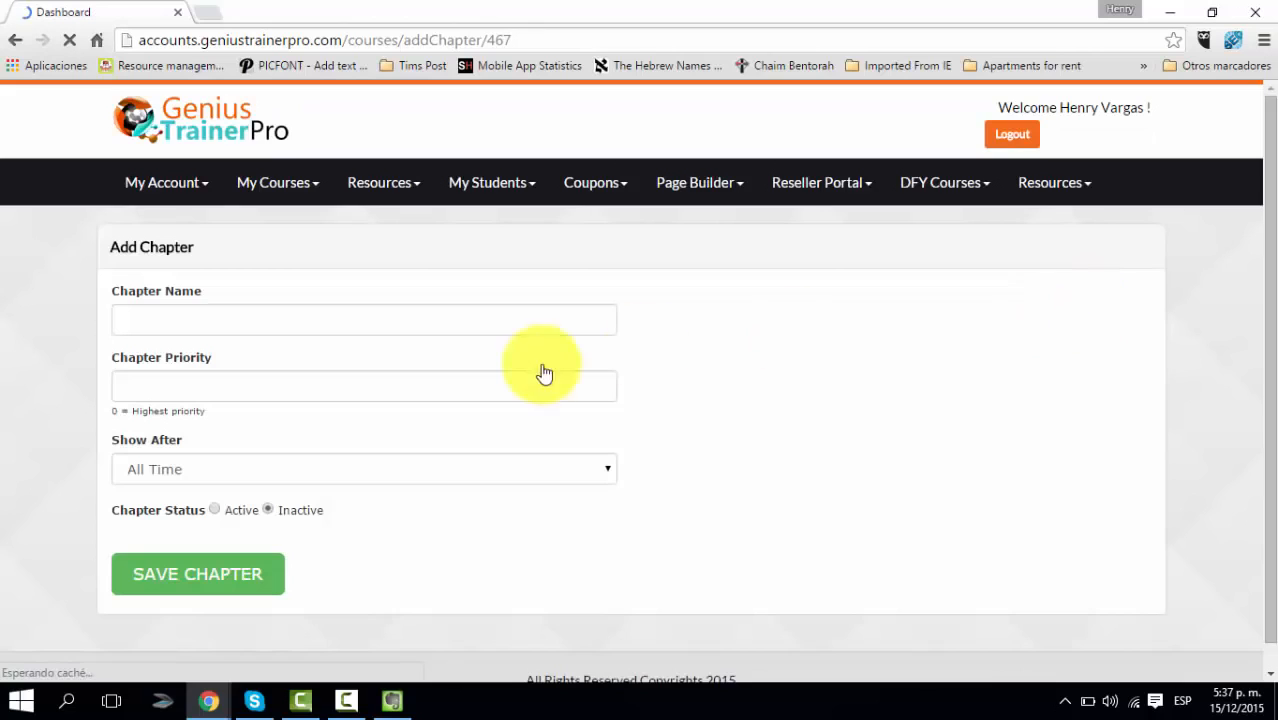
click(453, 316)
text(MEe)
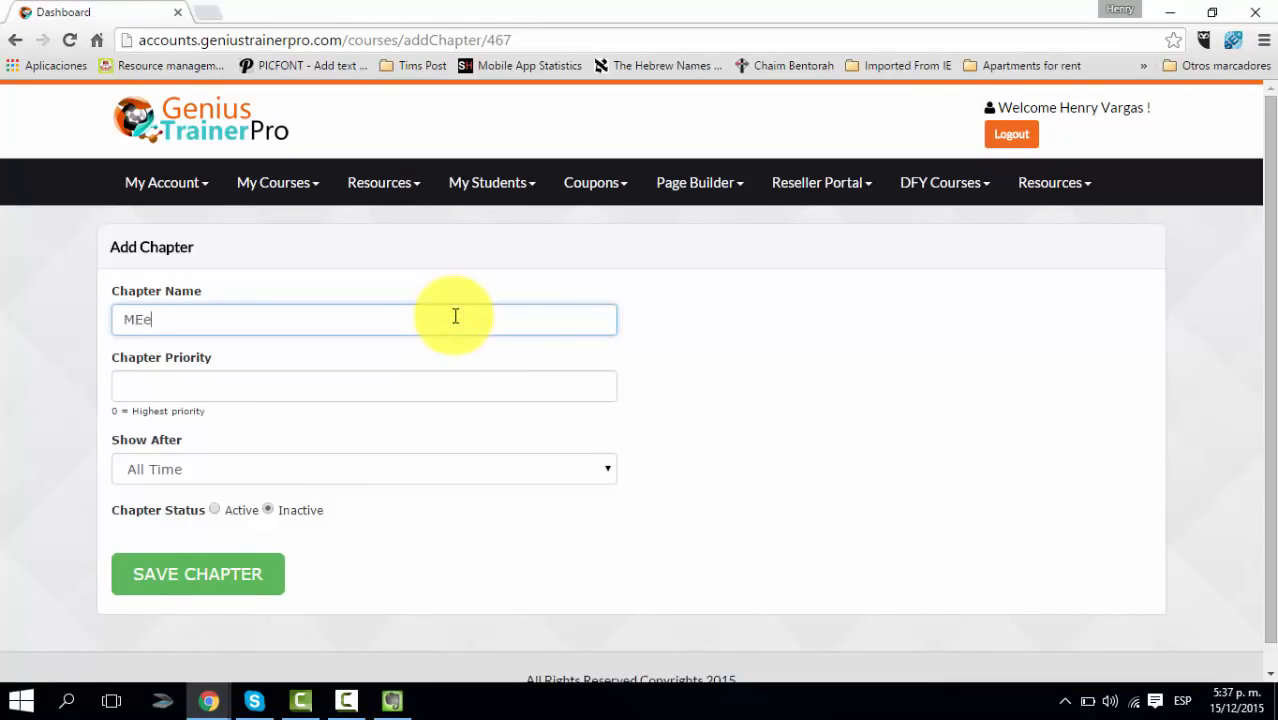
key(BackSpace)
key(BackSpace)
text(eet t)
key(BackSpace)
text(The Professor)
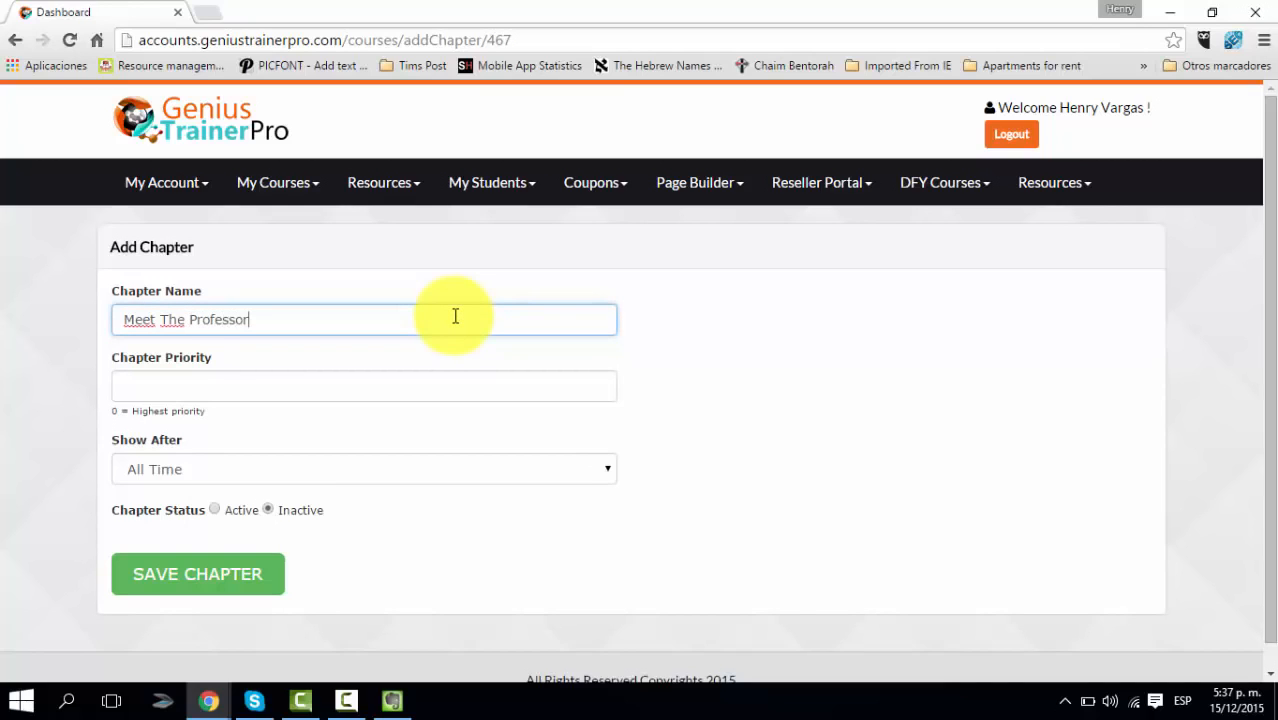
key(Tab)
text(0)
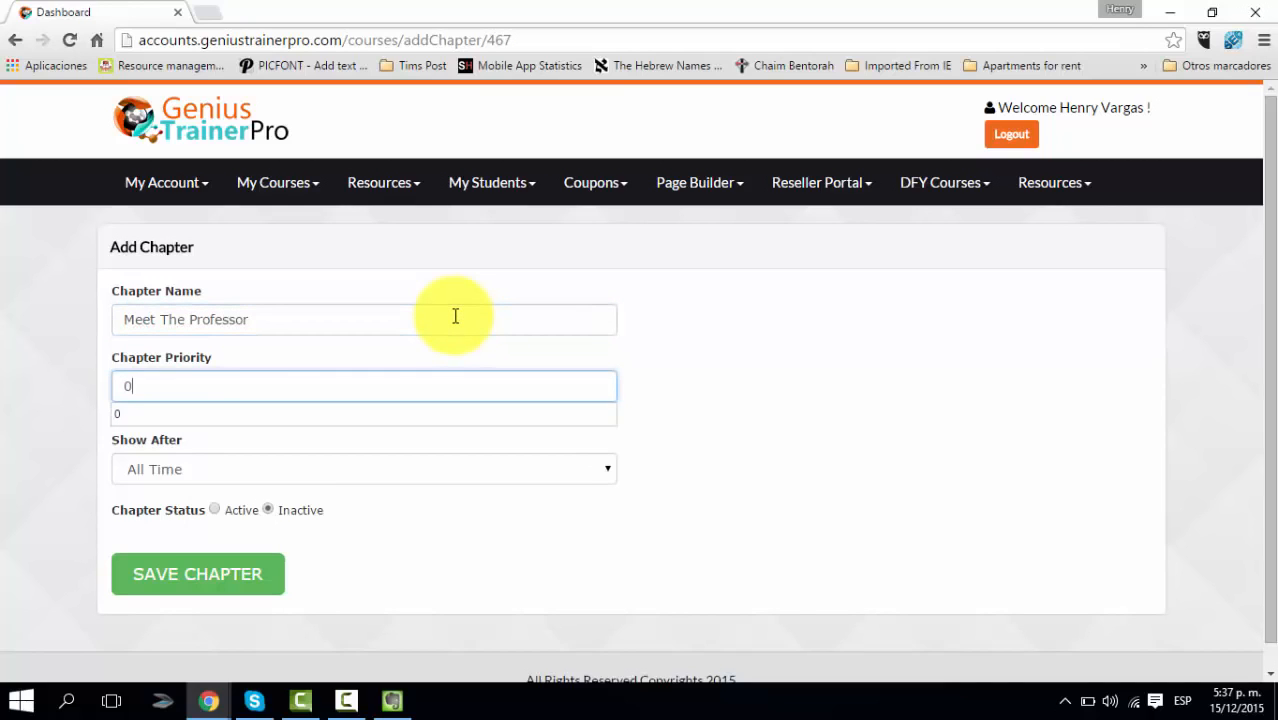
click(815, 410)
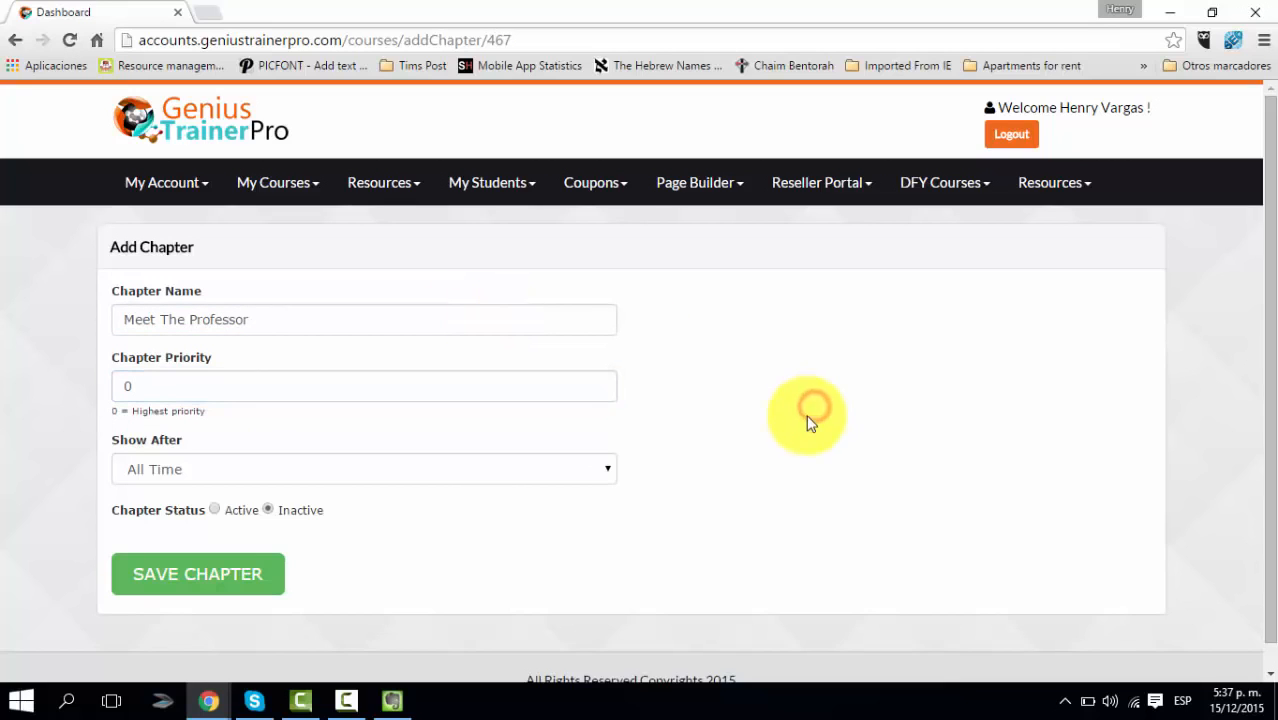
Keep Show After at All Time, mark the chapter Active, and save it.
click(614, 466)
click(695, 450)
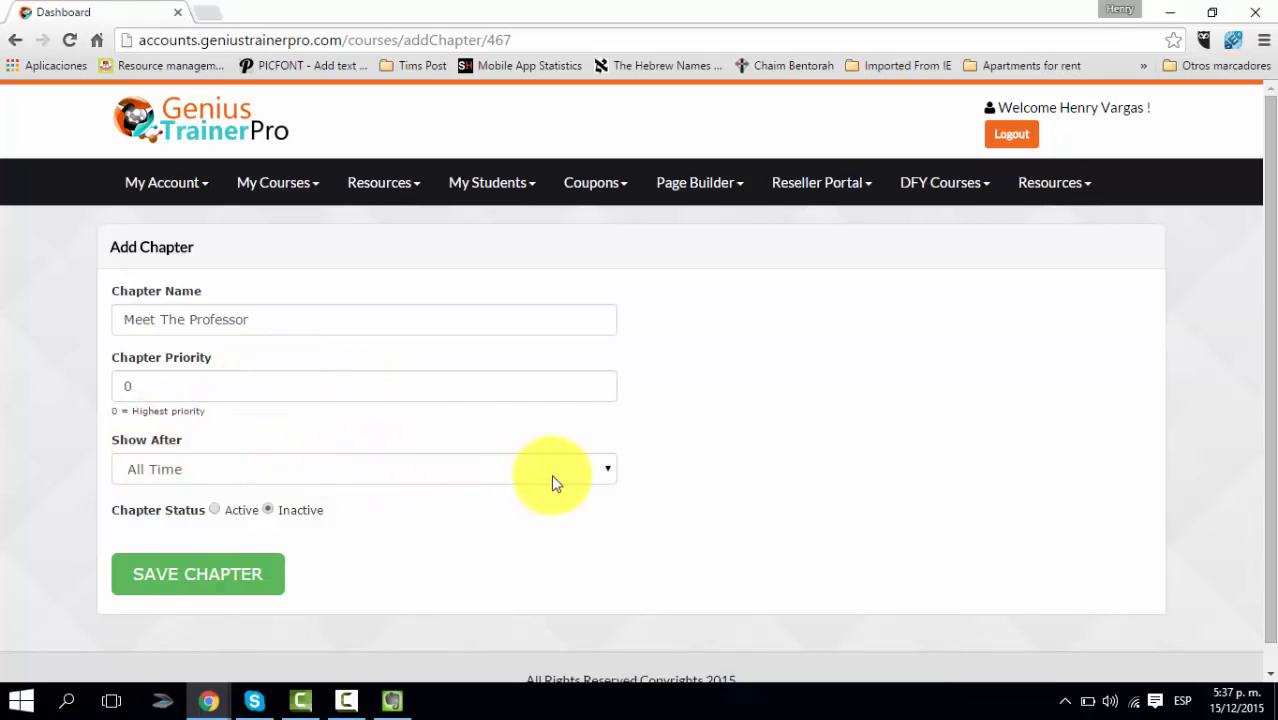
click(612, 471)
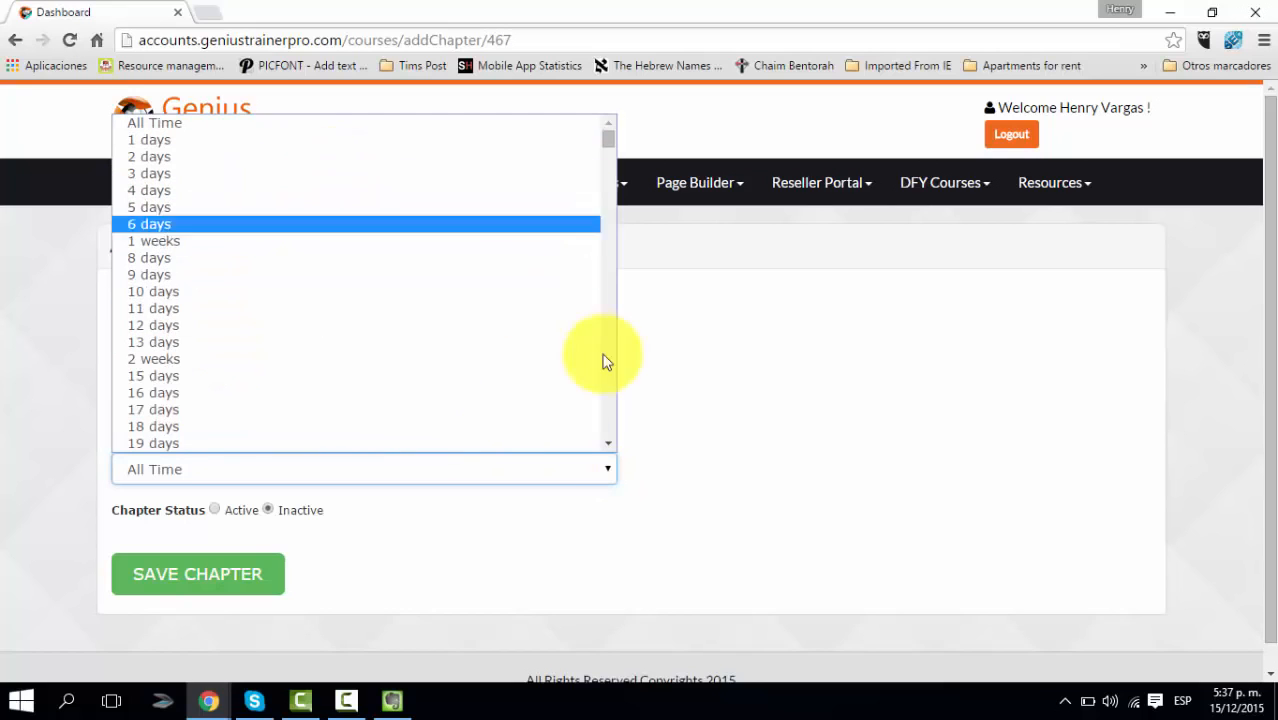
click(665, 377)
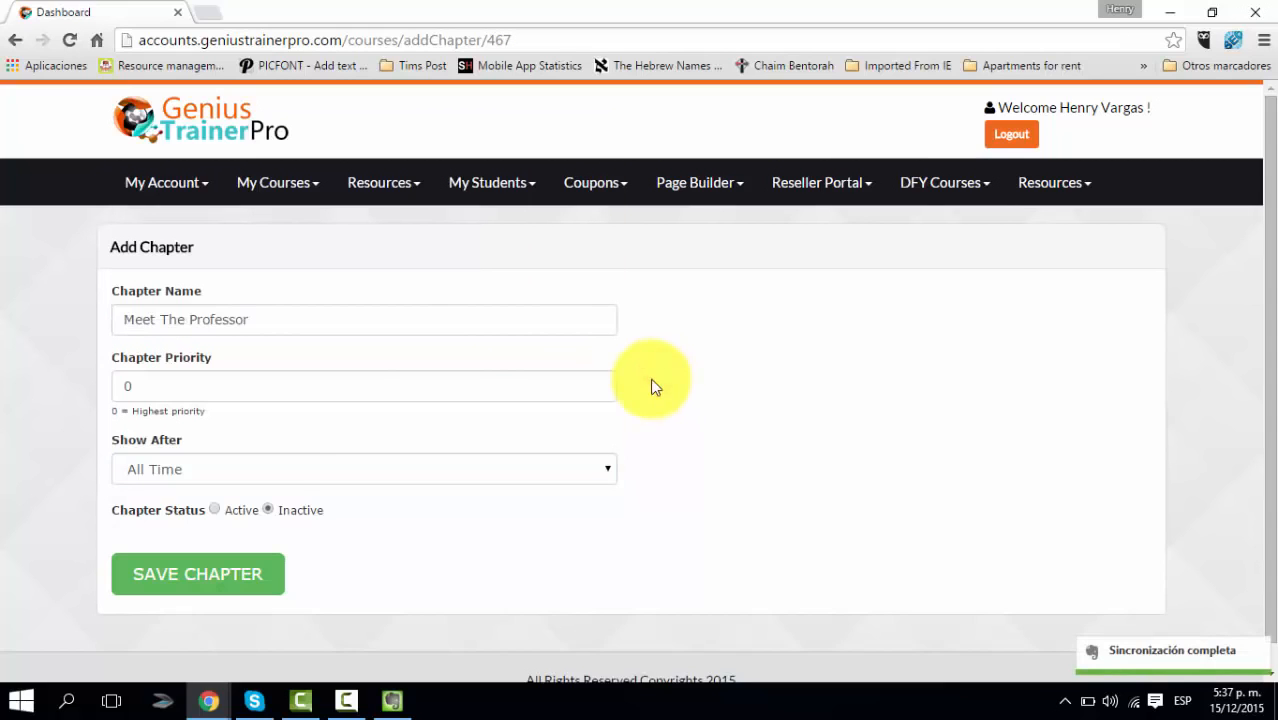
click(216, 510)
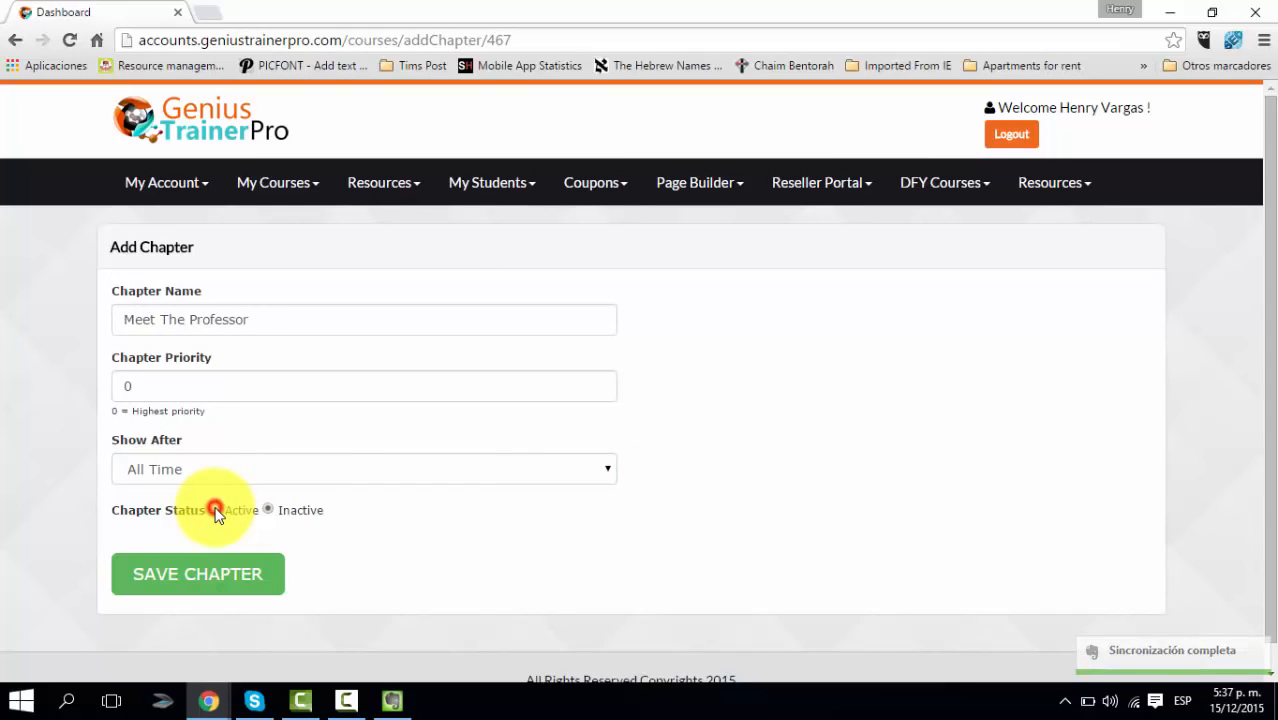
click(205, 575)
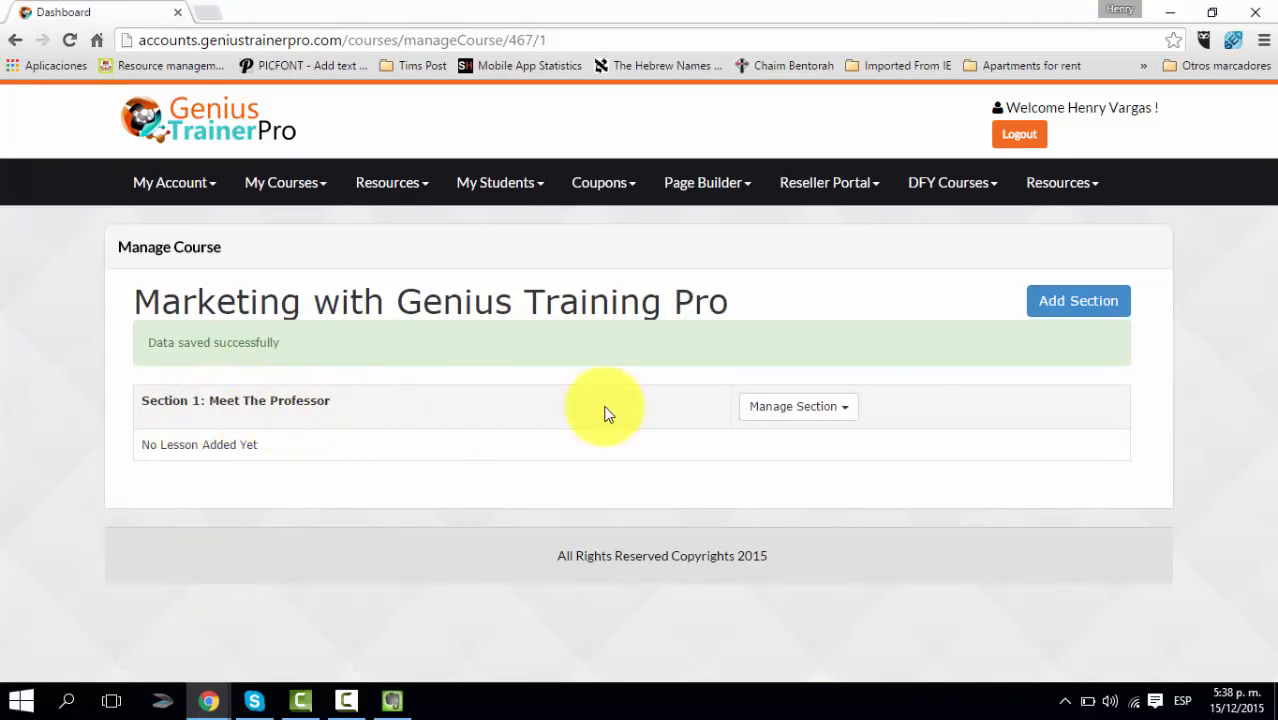
Start another chapter and name it 'What Should I Teach?'.
click(1088, 302)
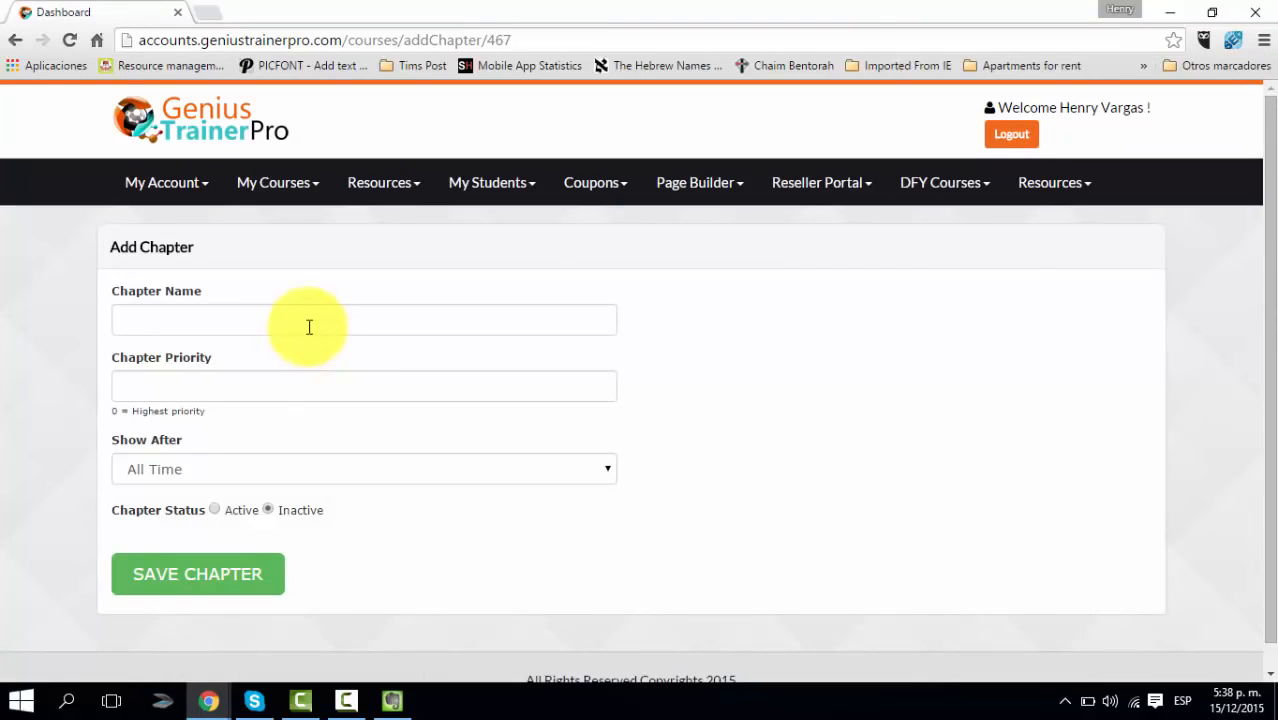
click(309, 325)
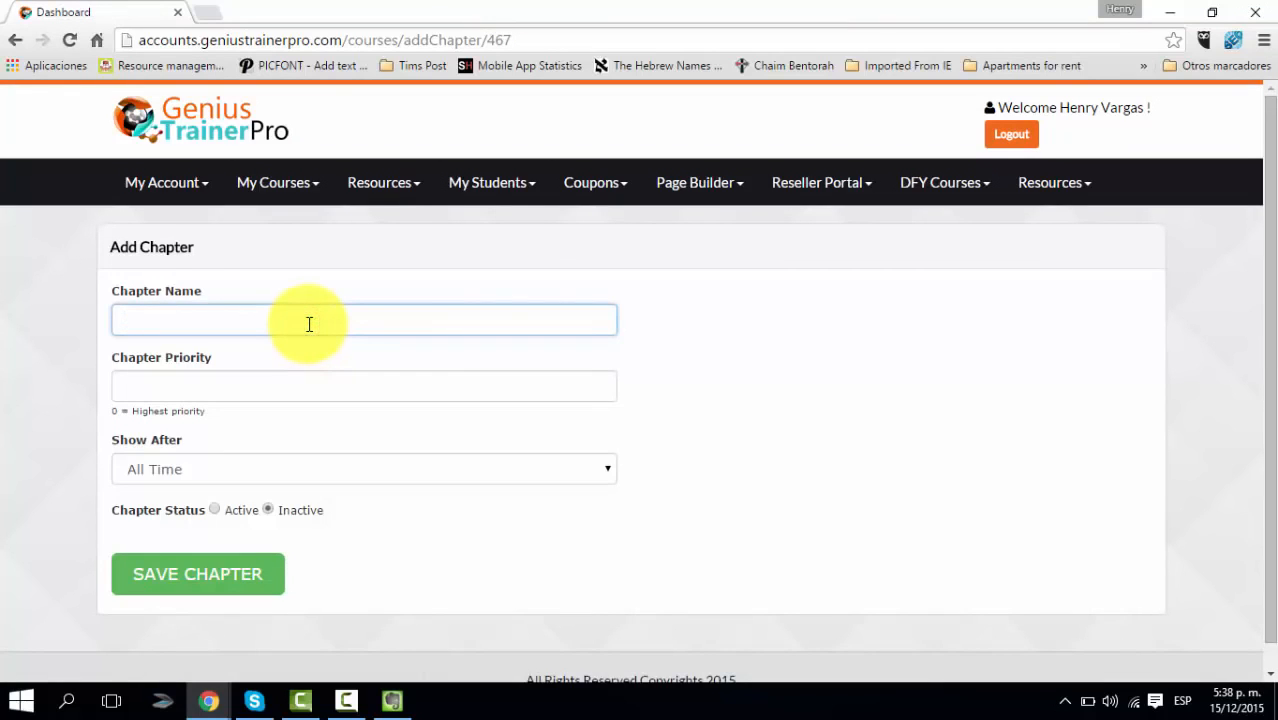
text(Figuring O)
key(ctrl+a)
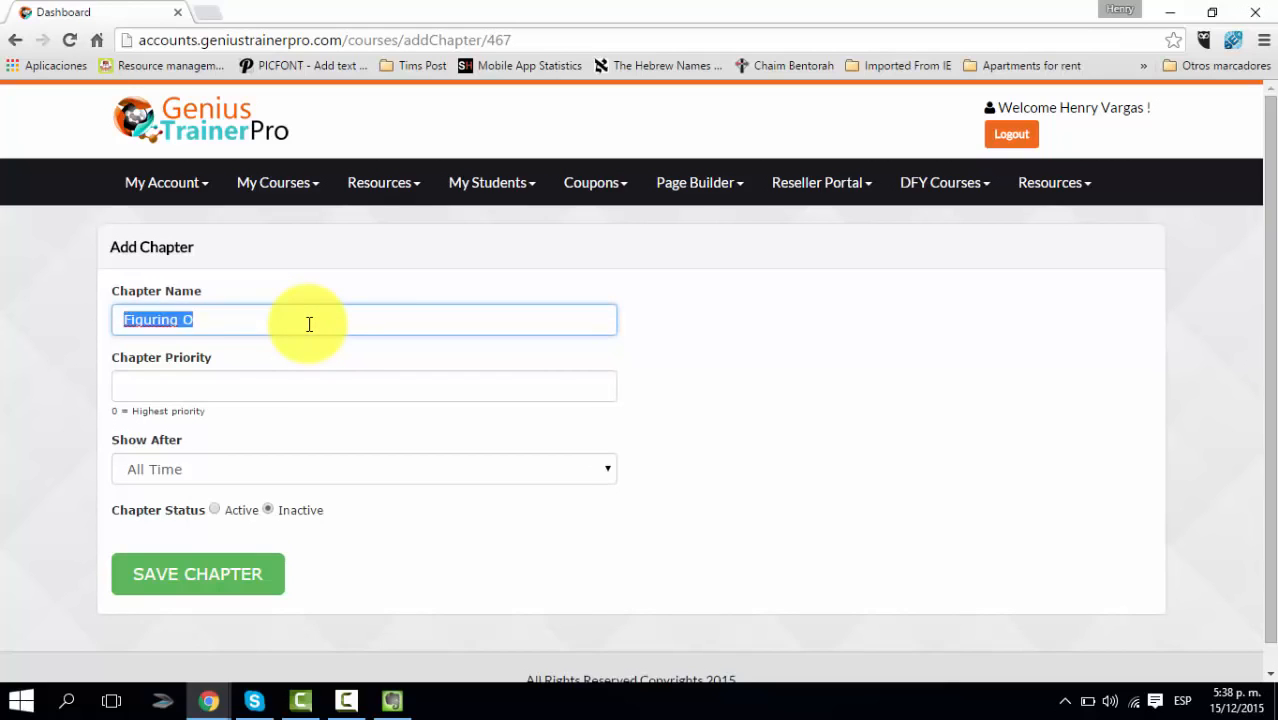
text(What )
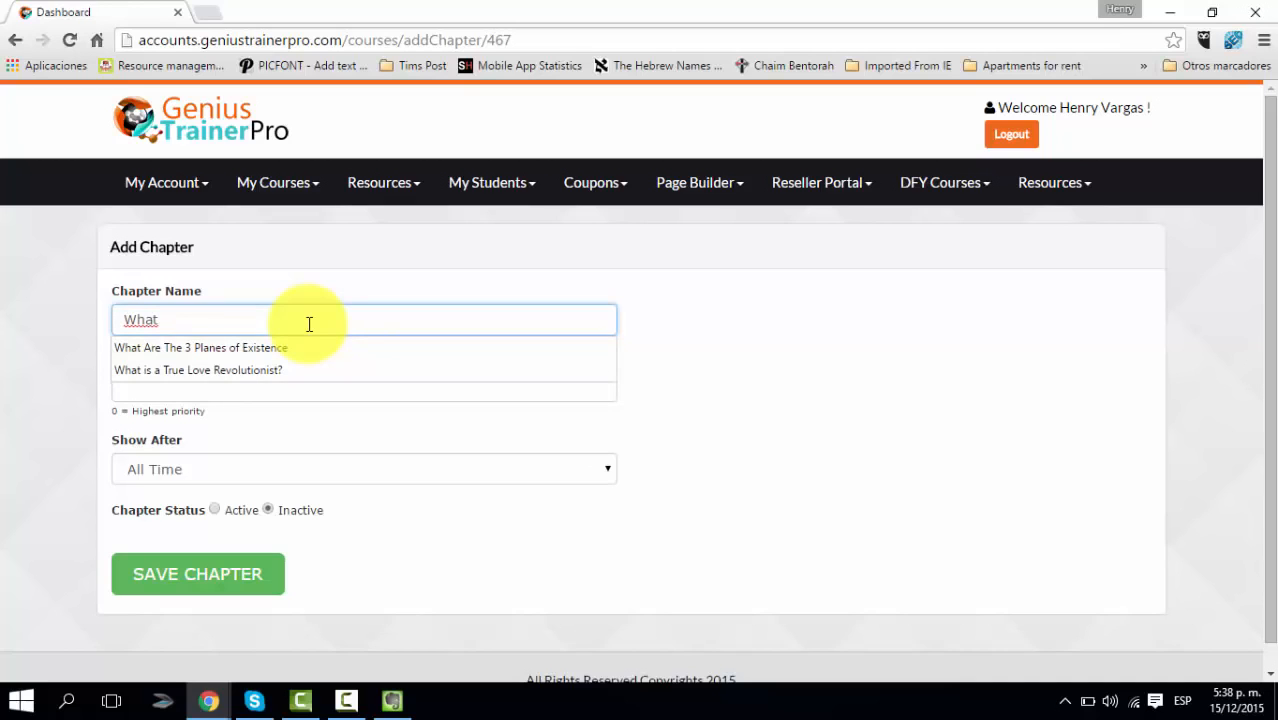
text(Should)
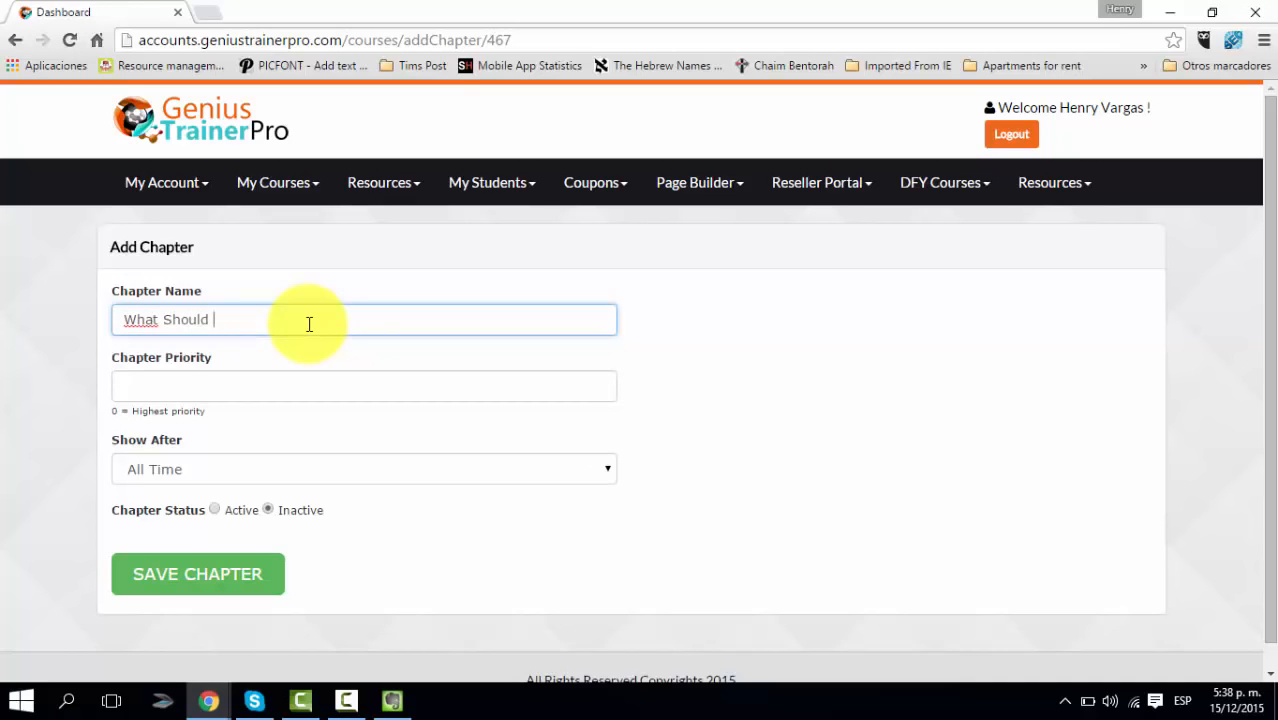
text( I Teach?)
Give the chapter priority 1, make it Active, and save it.
click(288, 387)
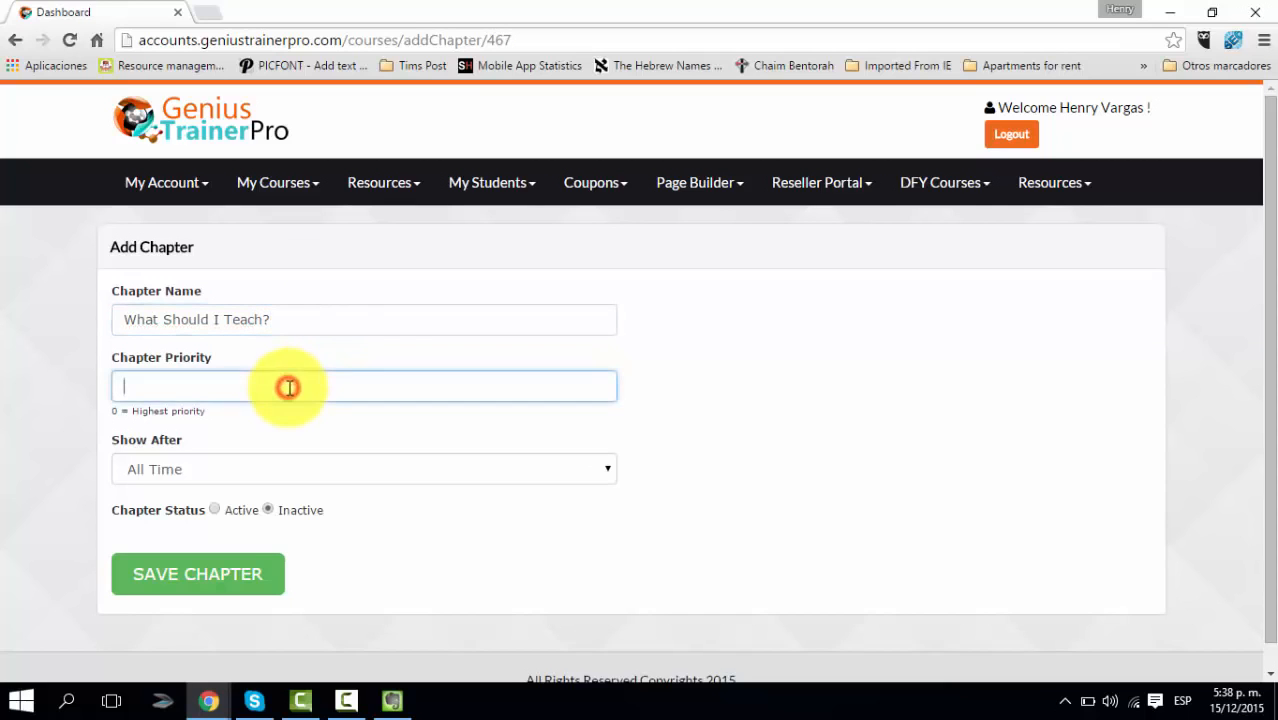
text(1)
click(399, 416)
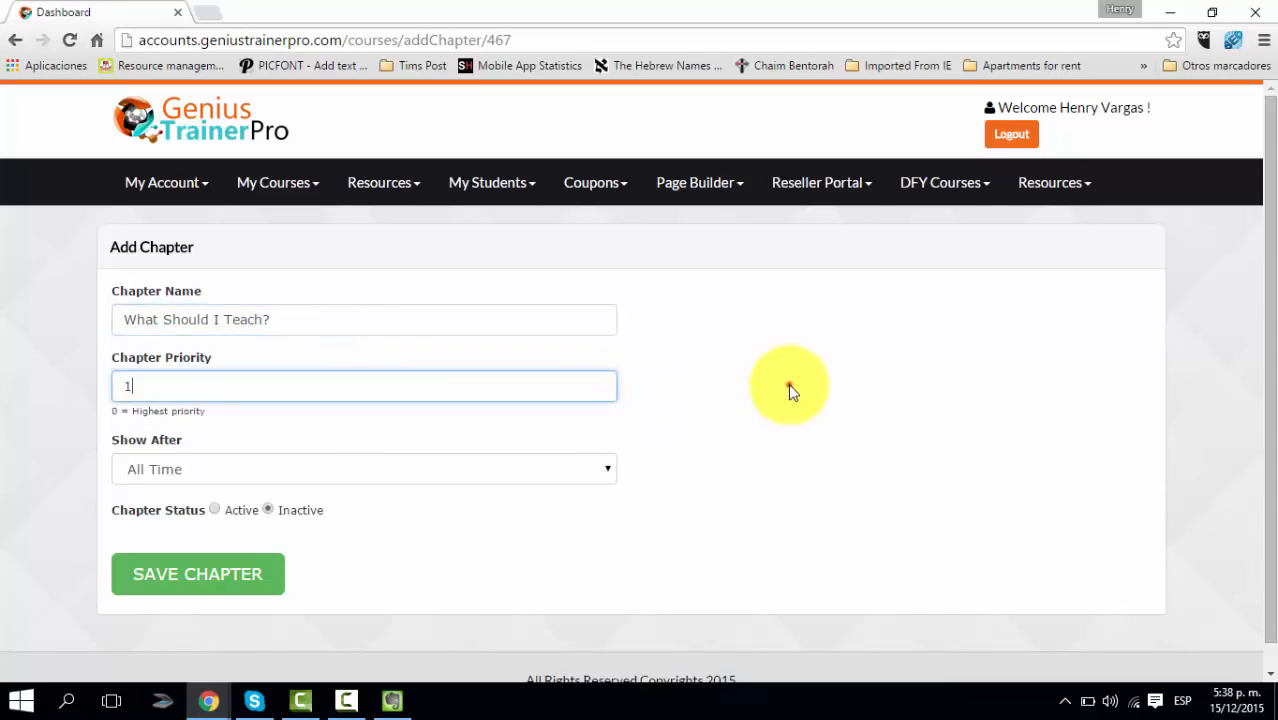
click(790, 390)
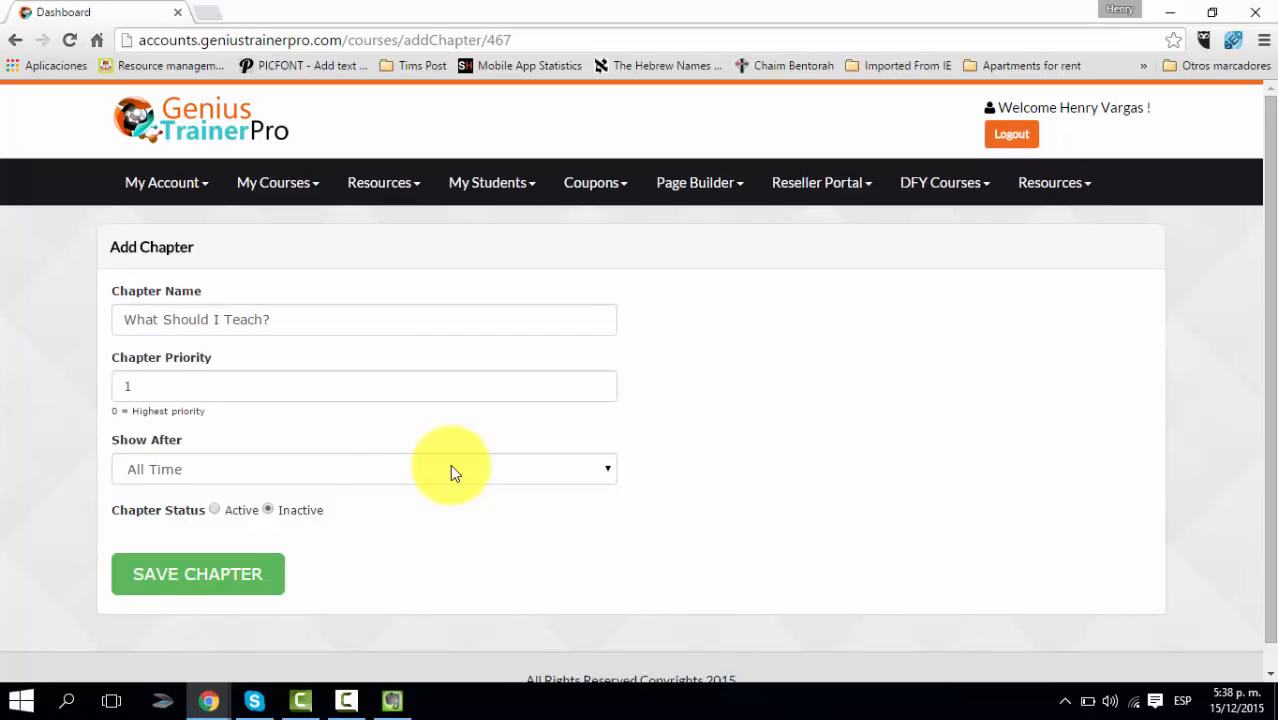
click(216, 510)
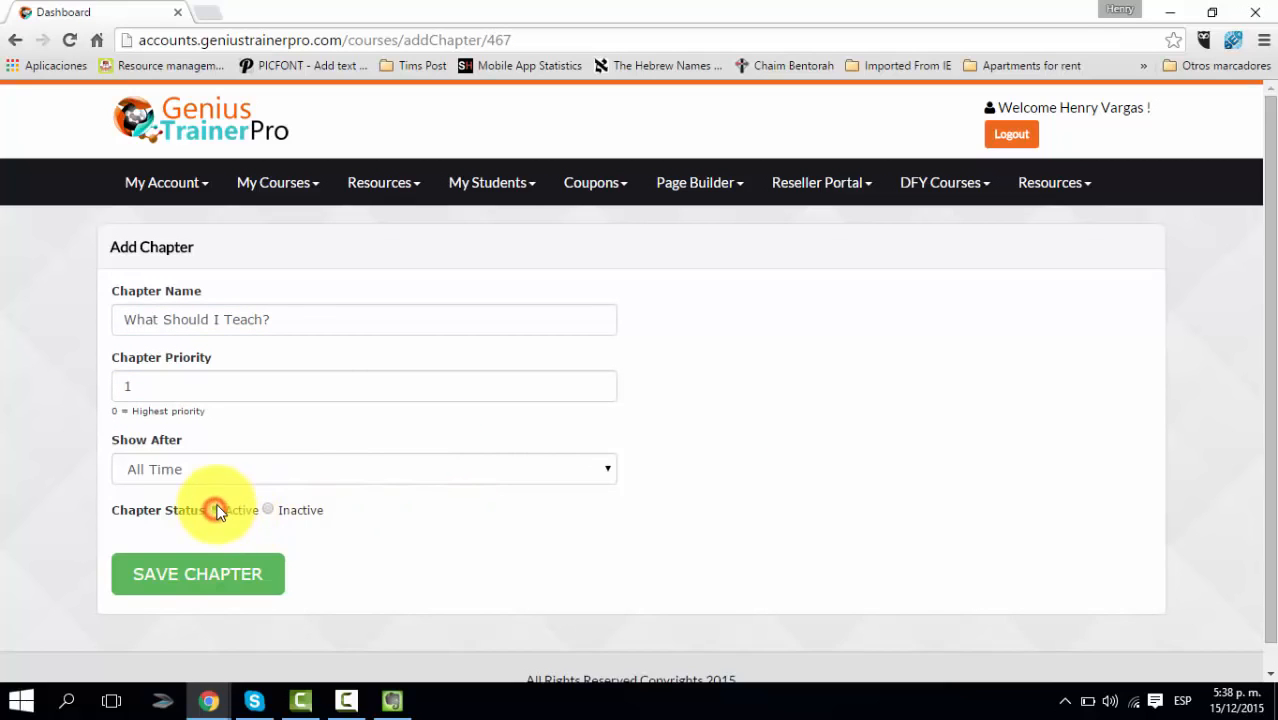
click(169, 568)
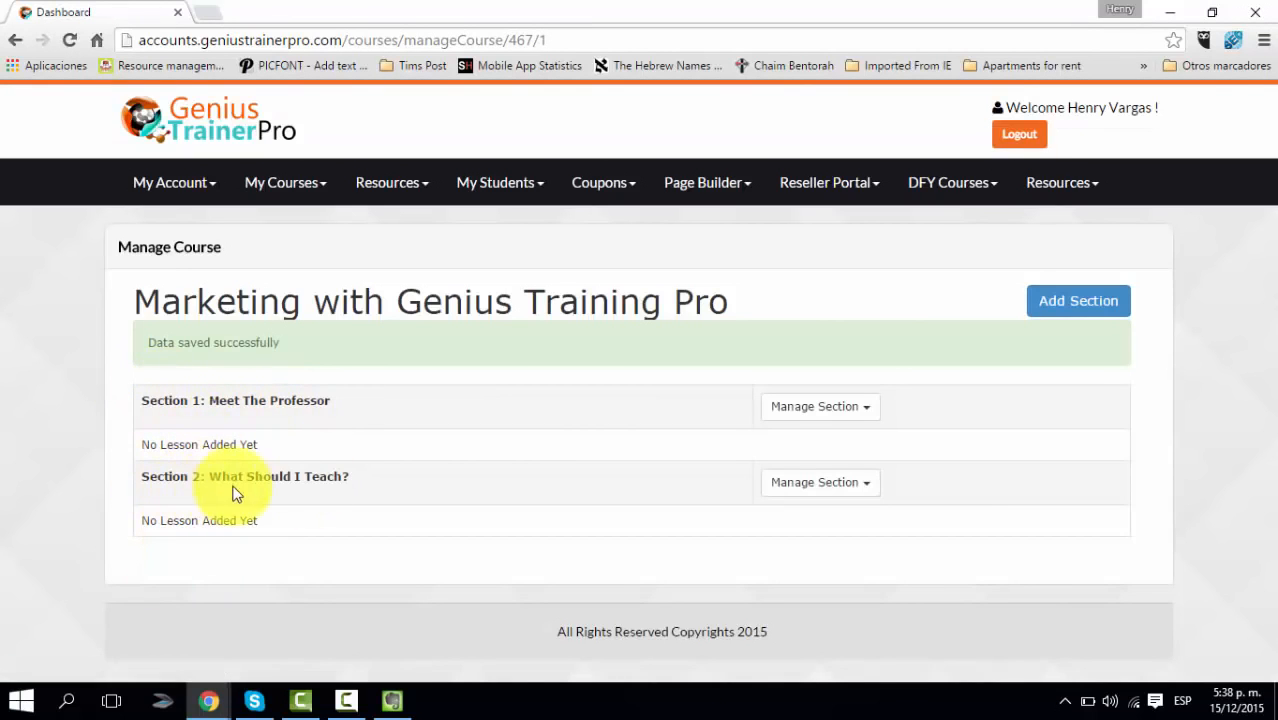
Add a lesson to Meet The Professor and name it 'What's The Story?'.
click(871, 418)
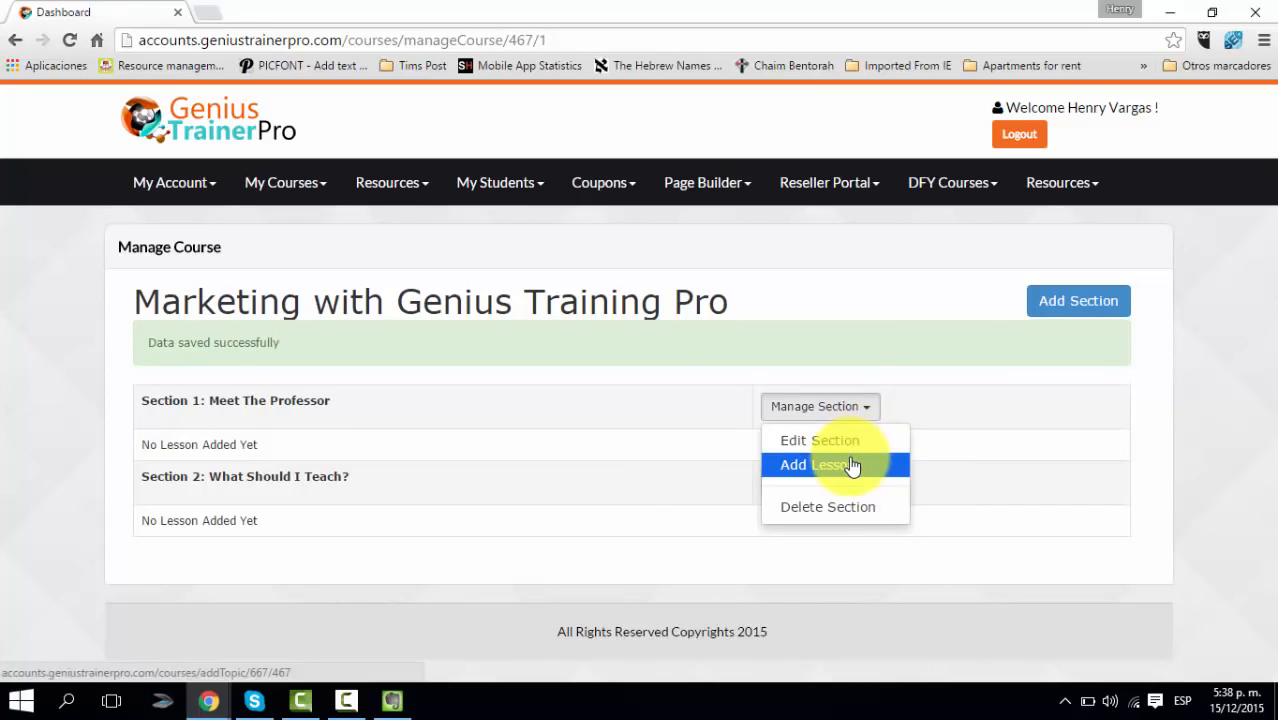
click(850, 463)
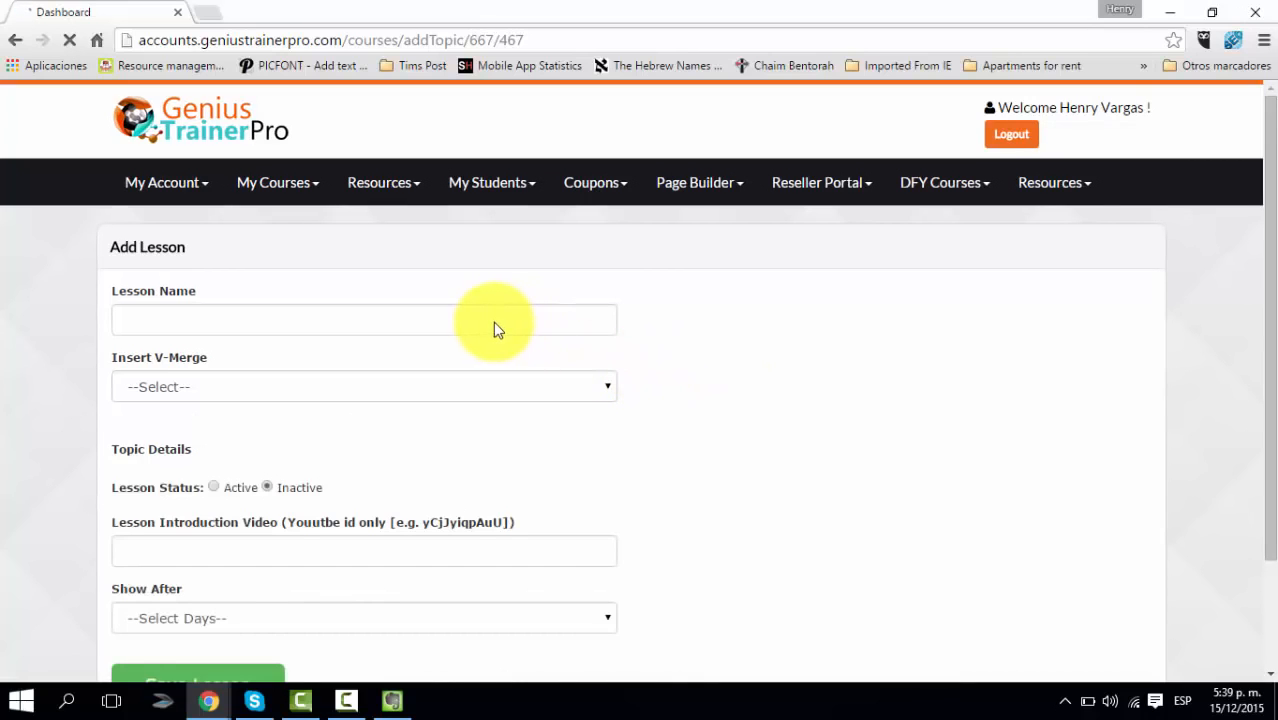
click(493, 322)
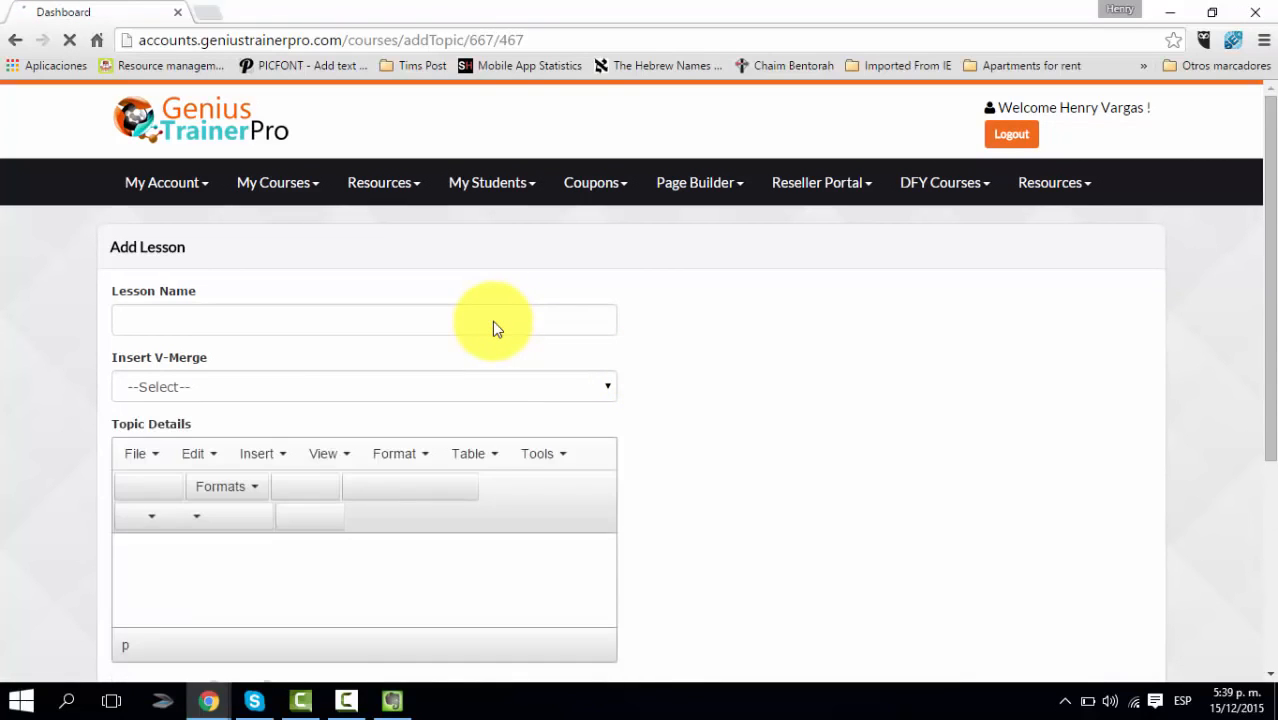
click(492, 322)
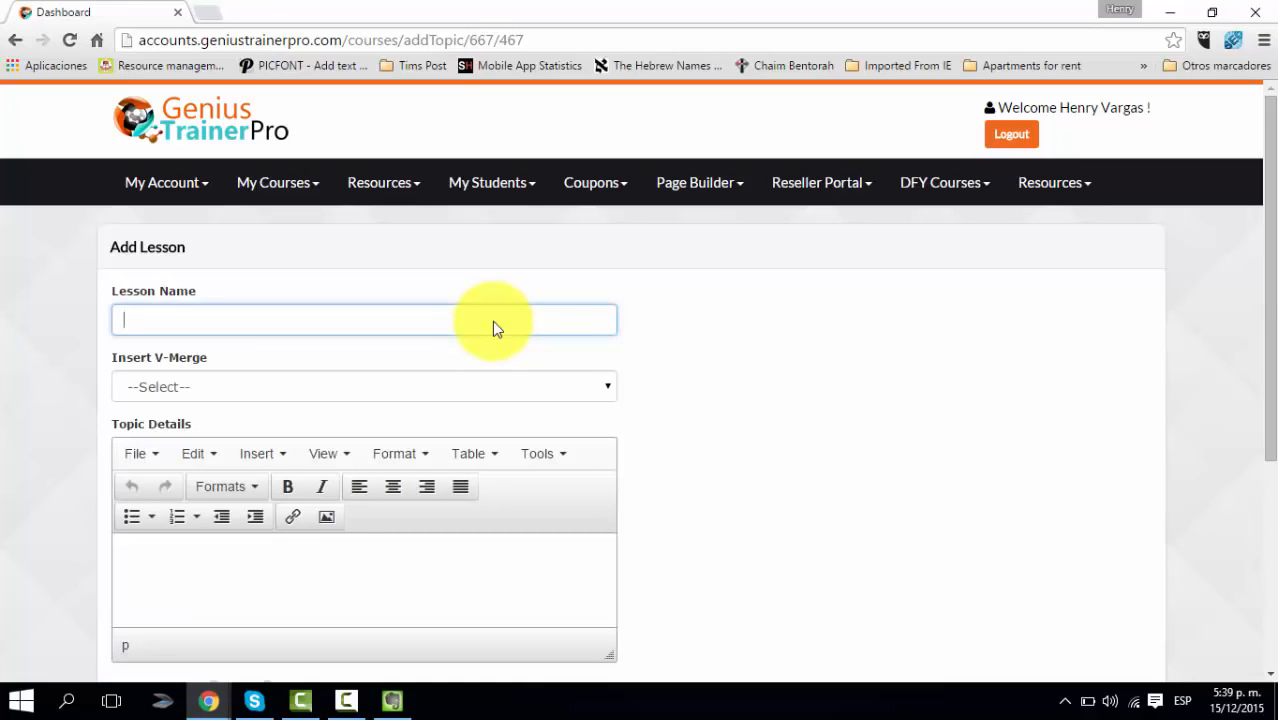
text(Wha)
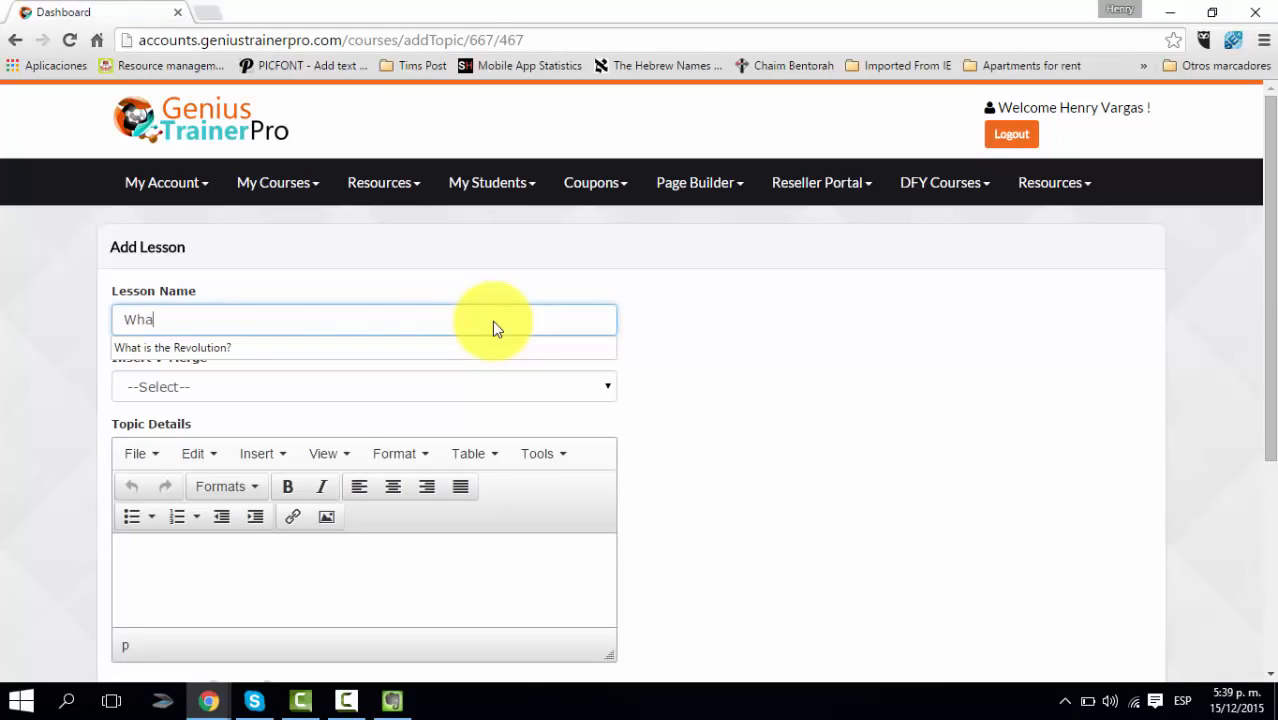
text(t's T)
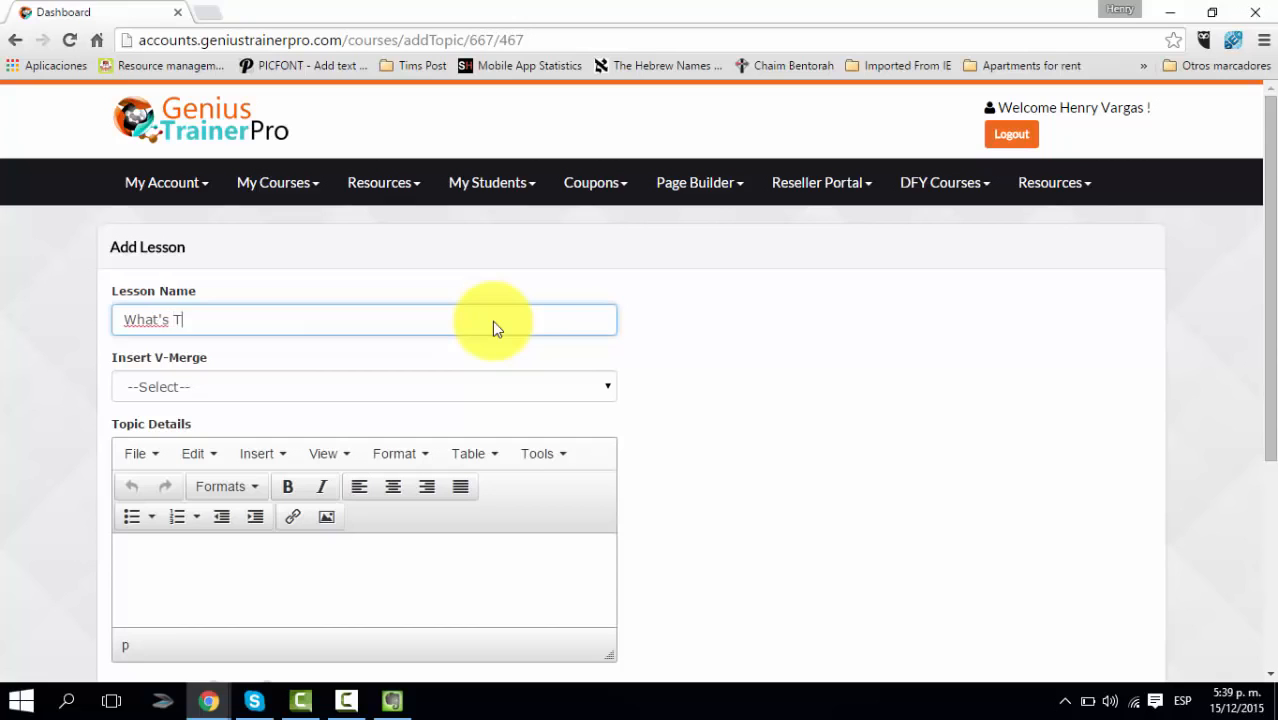
text(he Story?)
key(Tab)
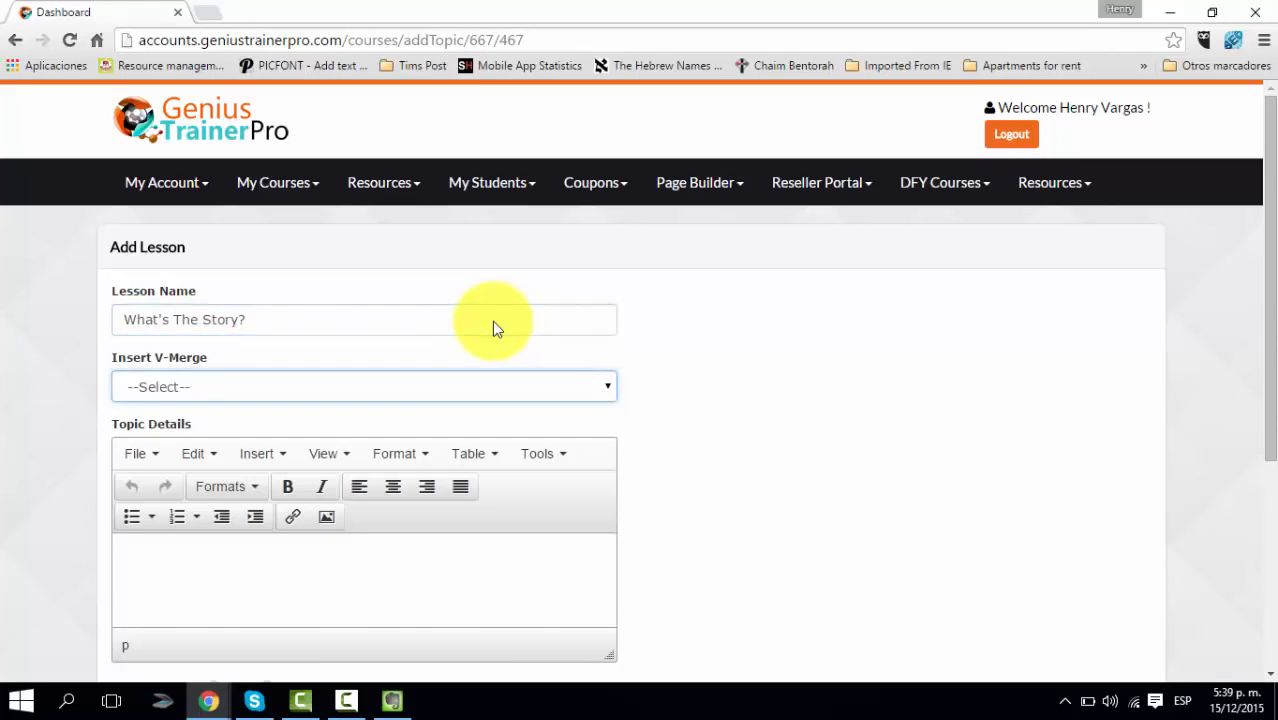
click(722, 337)
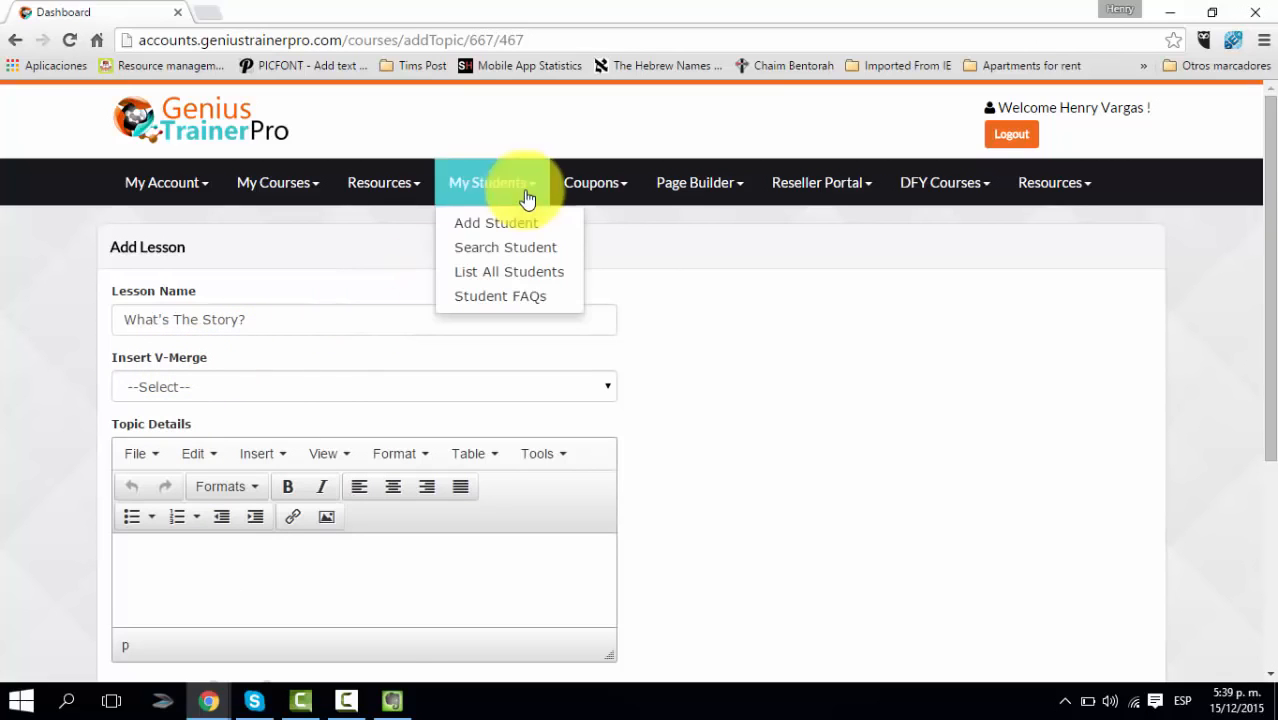
Open Resources > Manage Documents in a new tab, then return to the lesson form.
mouse_move(399, 185)
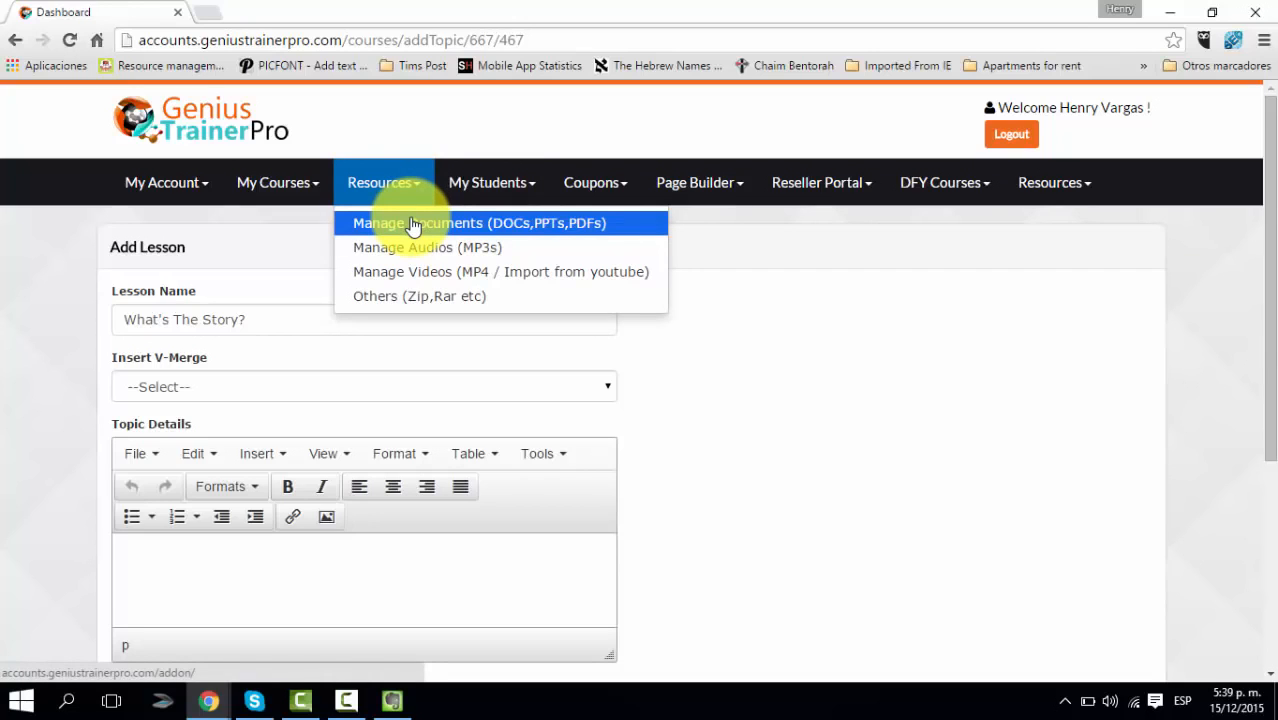
middle_click(413, 224)
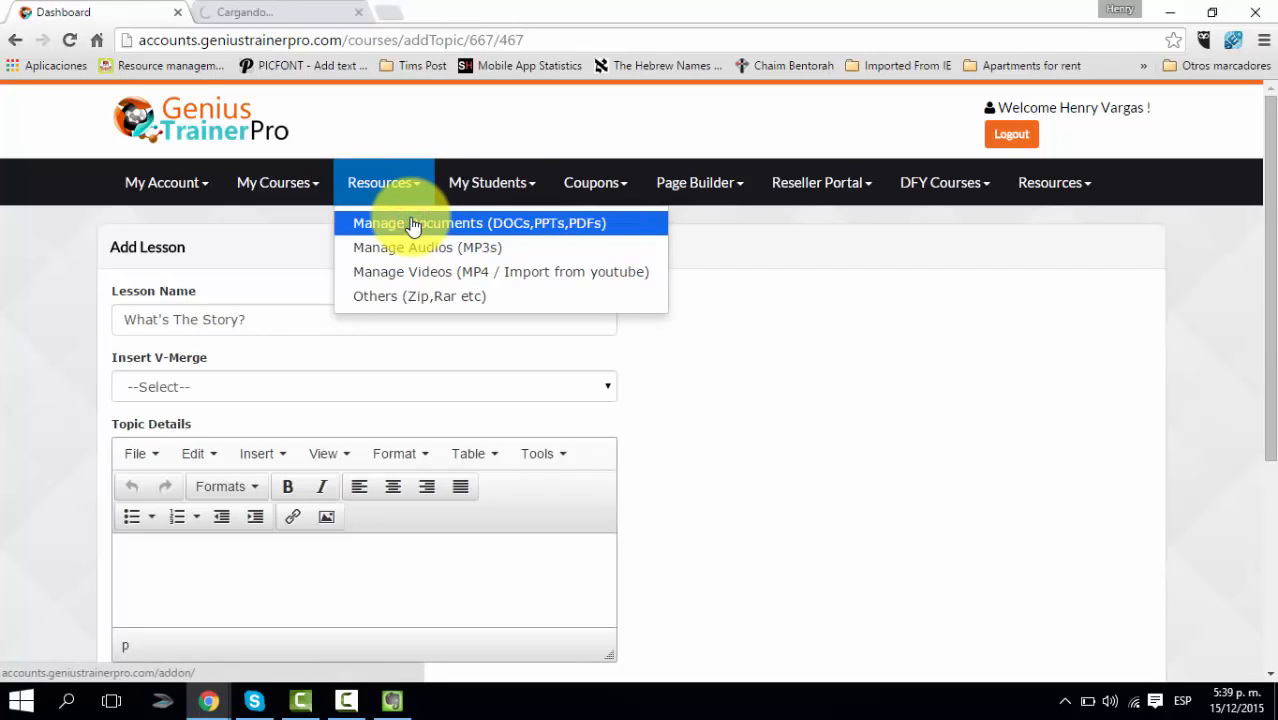
click(292, 15)
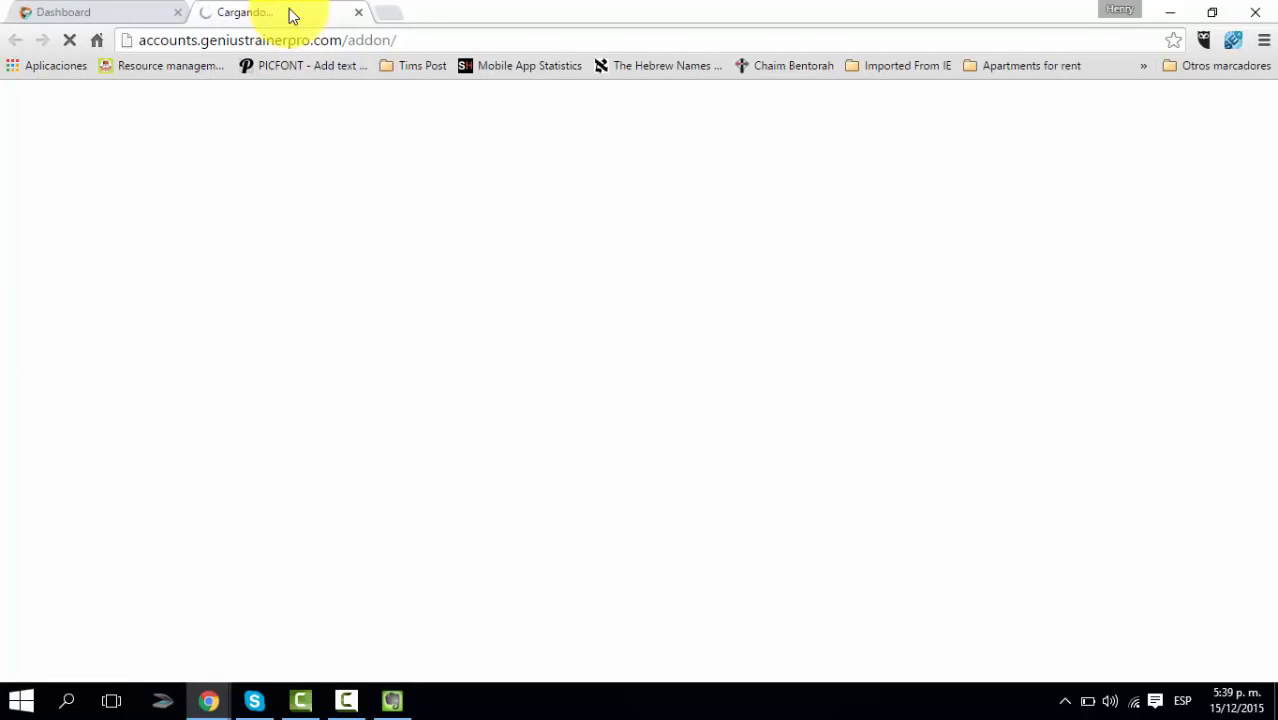
click(112, 11)
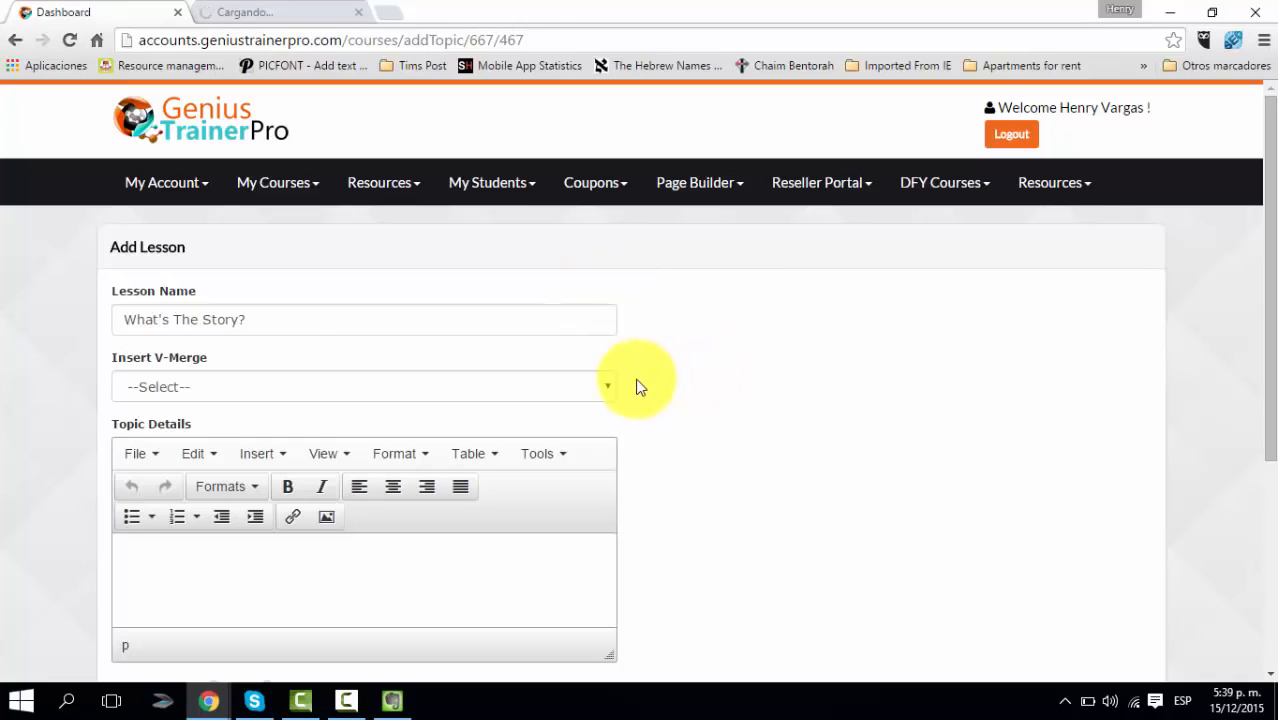
click(606, 384)
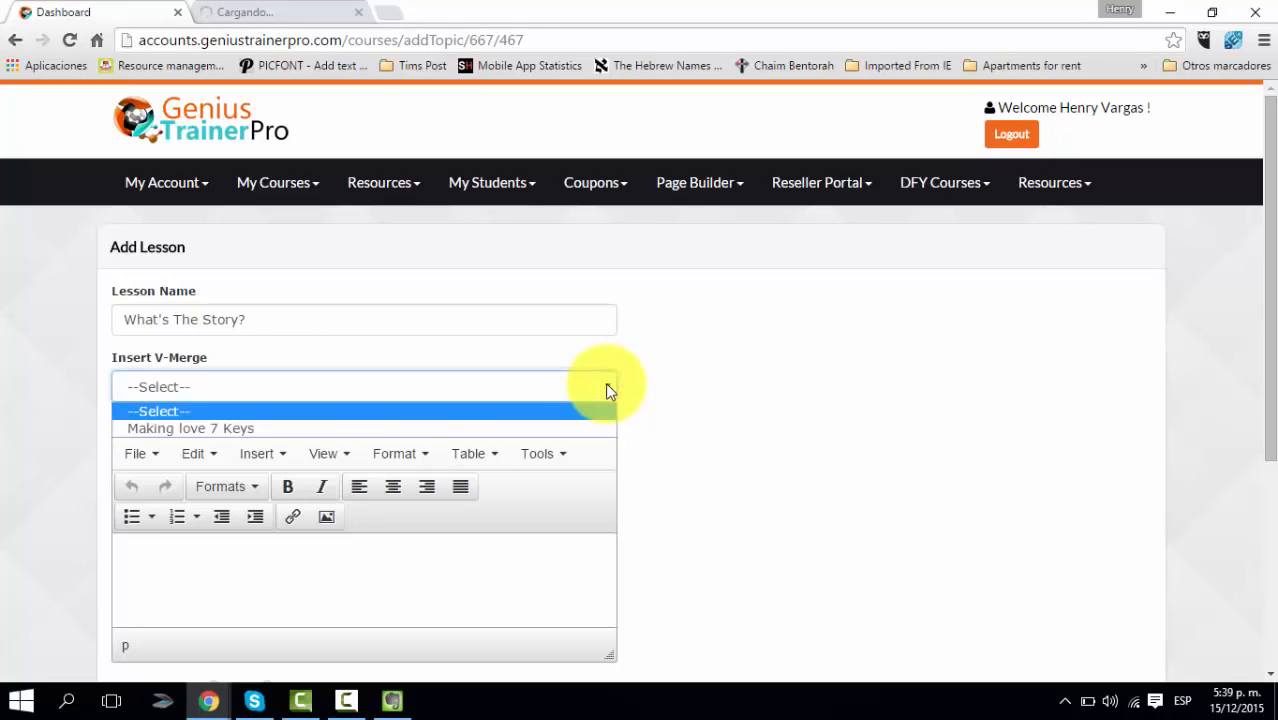
Insert the Making love 7 Keys video code and add a 'Description' line below it.
click(283, 430)
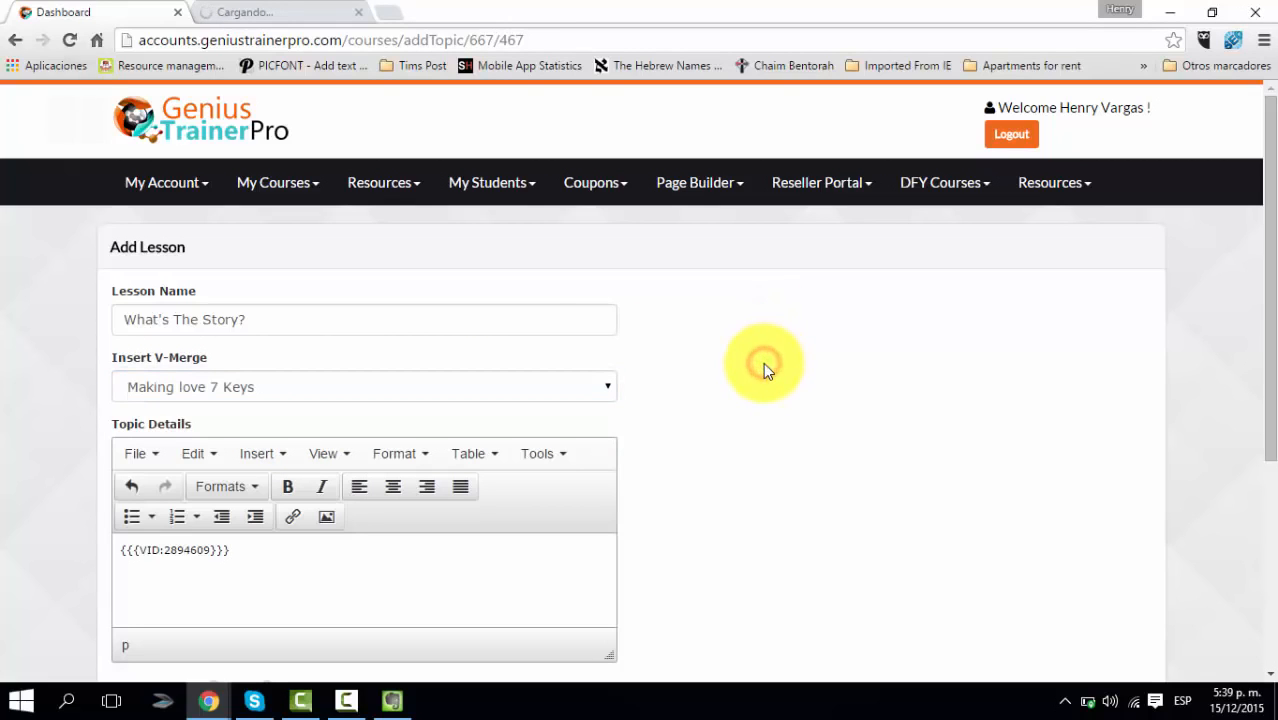
key(XF86MonBrightnessUp)
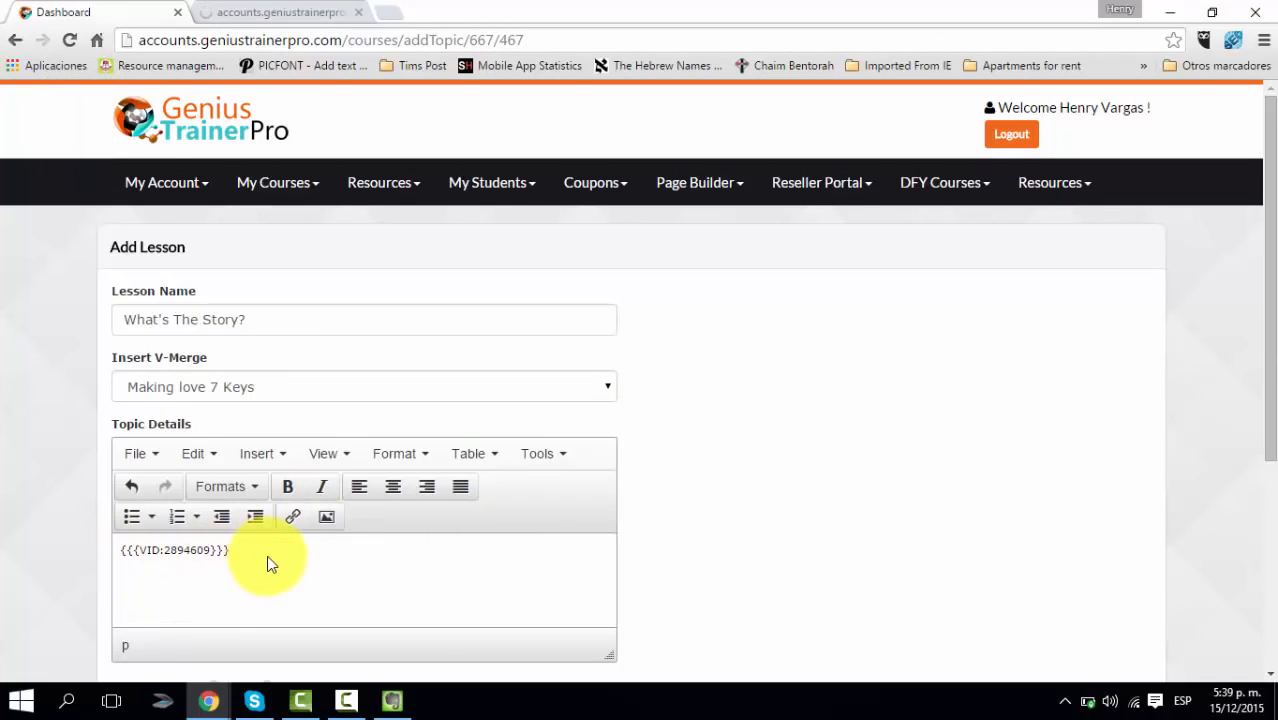
click(291, 566)
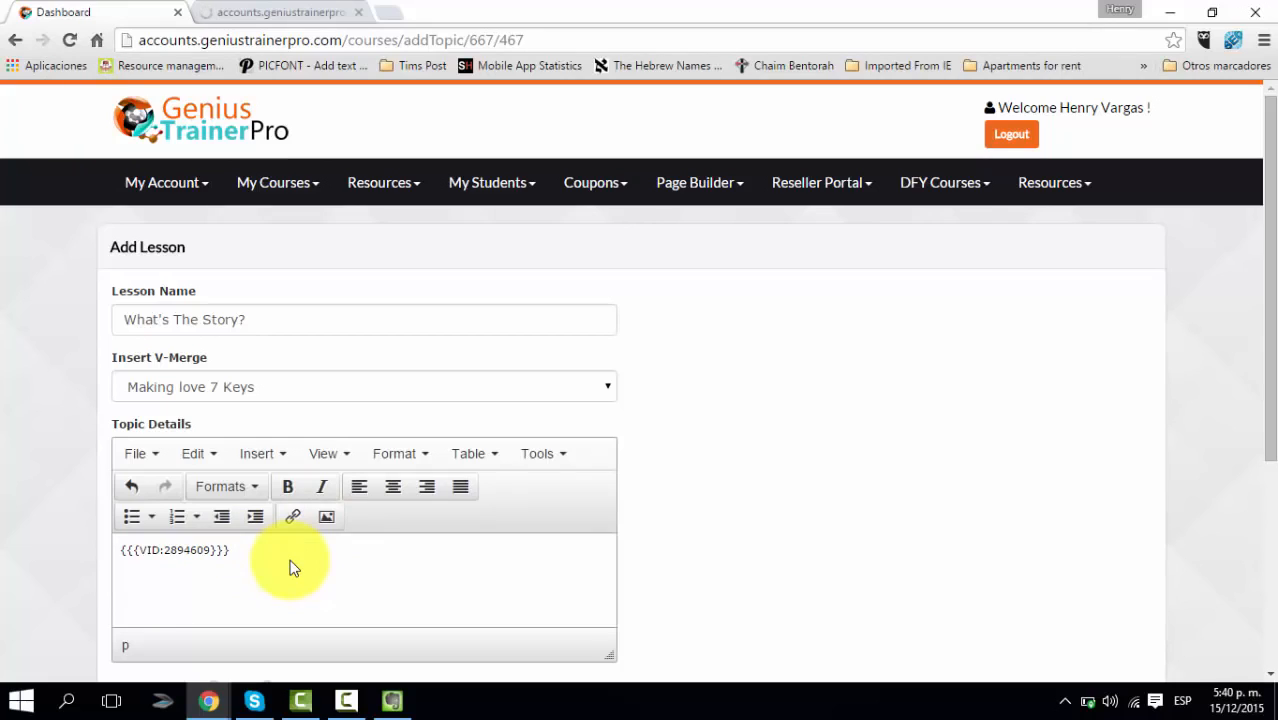
text(dfgk)
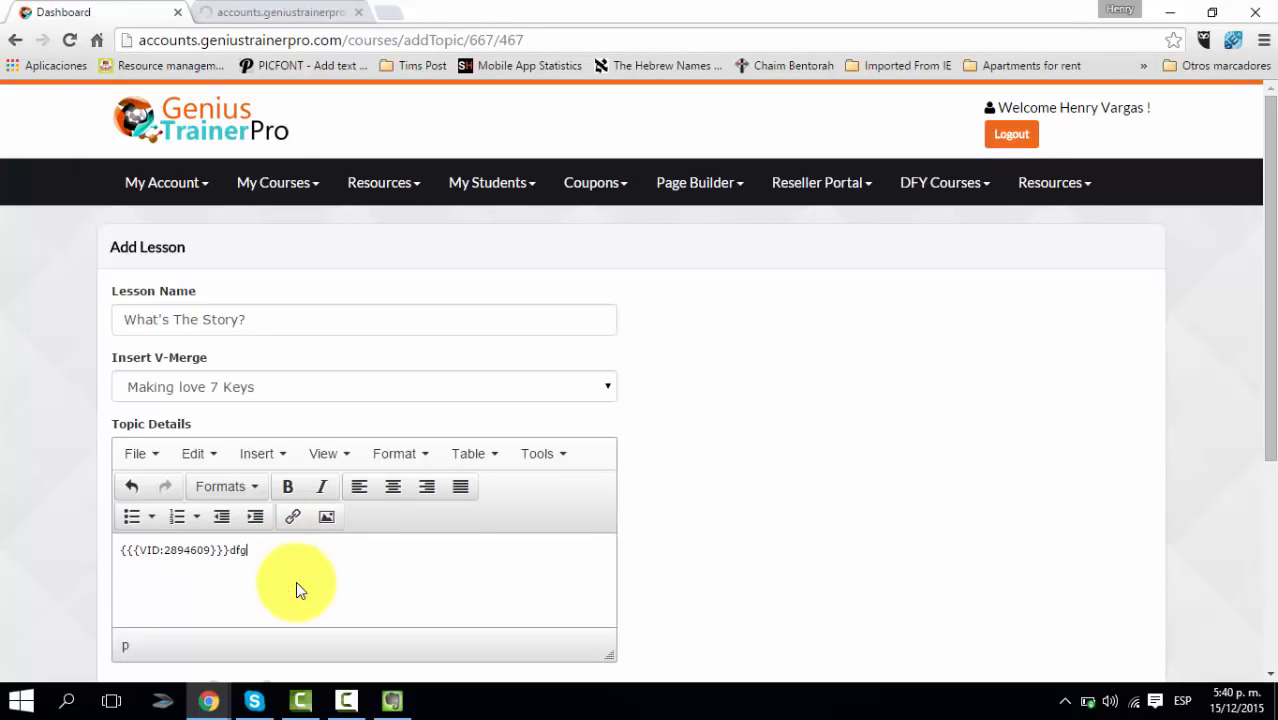
key(BackSpace)
key(BackSpace)
key(BackSpace)
key(BackSpace)
key(Return)
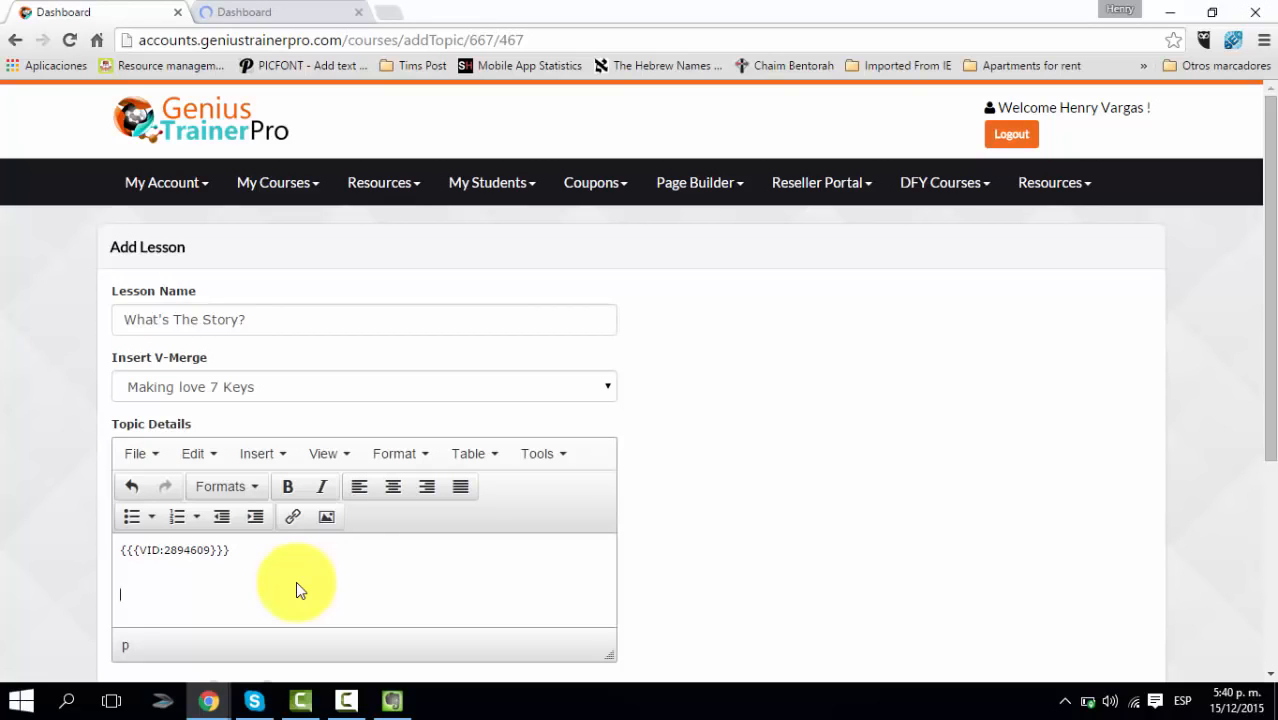
text(Description)
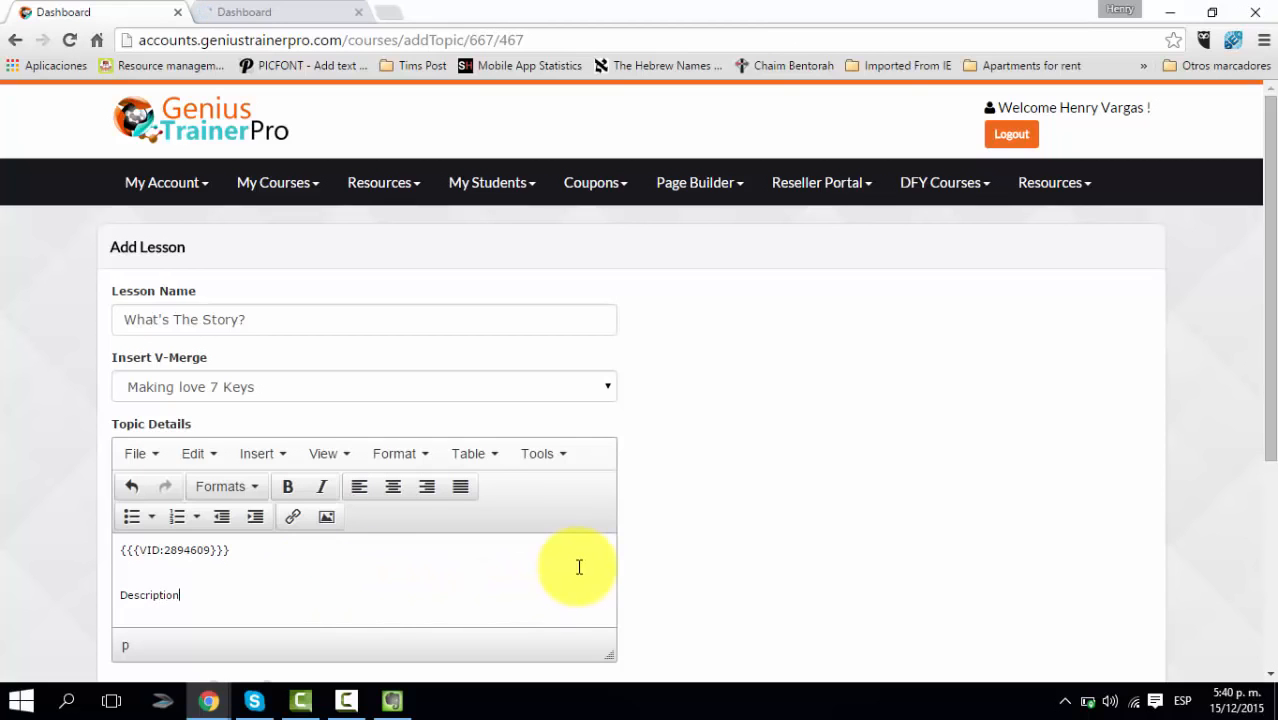
Set the lesson status to Active.
scroll(770, 532, down, 4)
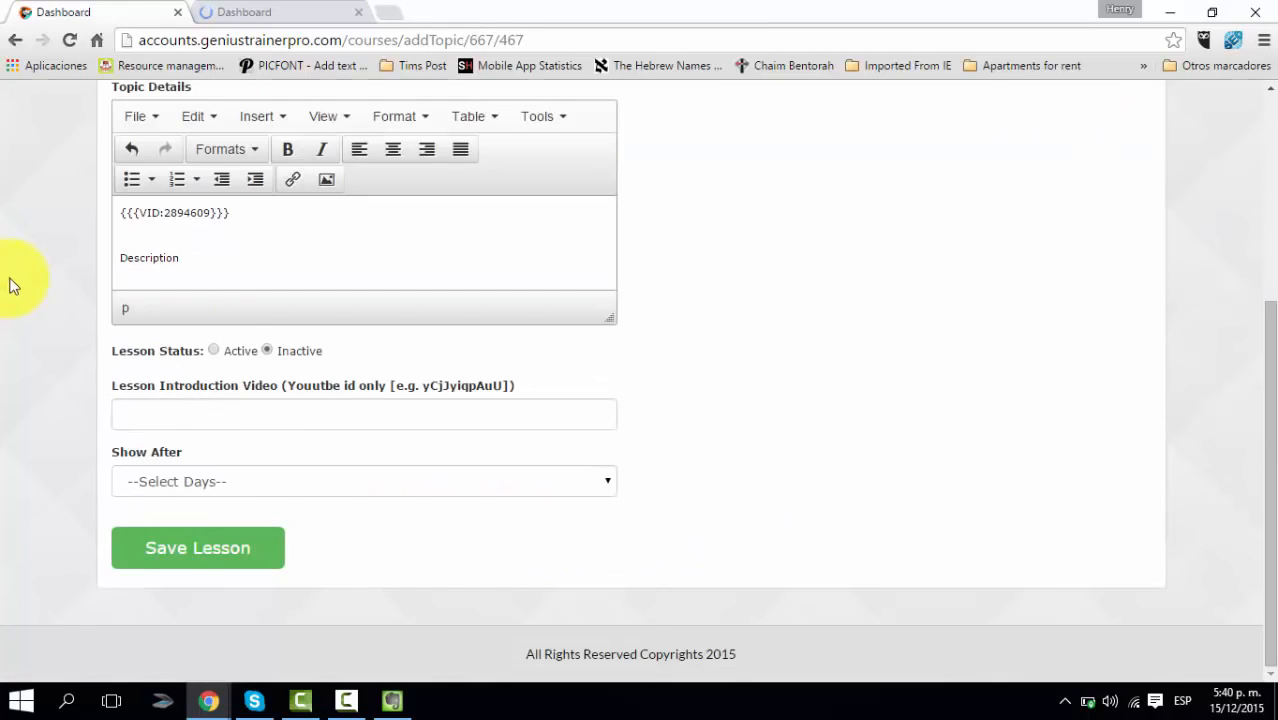
click(212, 349)
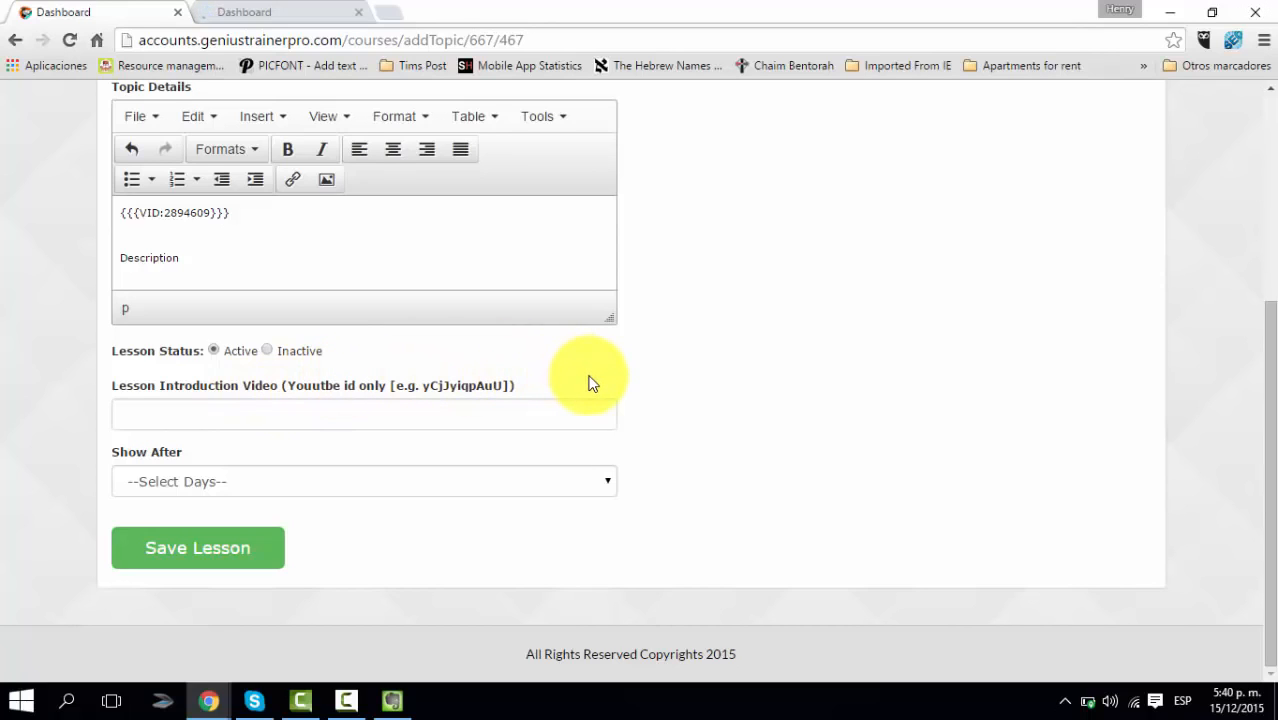
key(Tab)
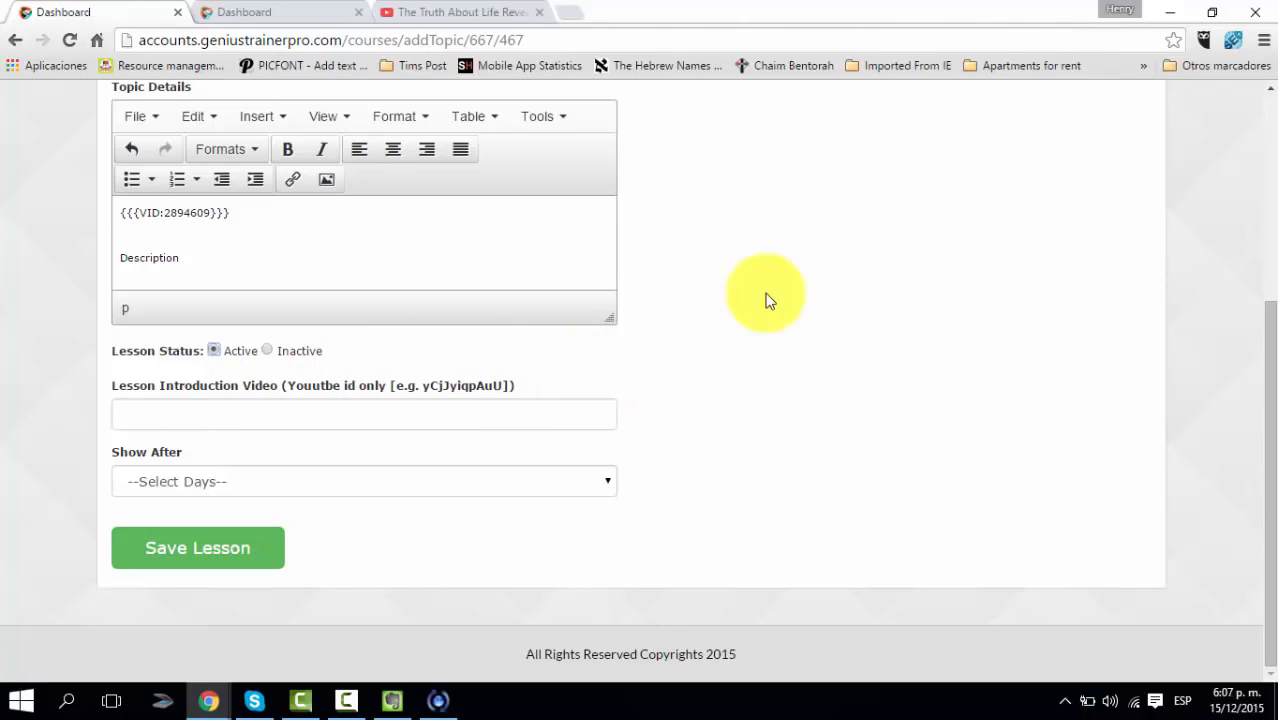
Paste YouTube ID rHeuH86yTMk into the Lesson Introduction Video field.
click(443, 12)
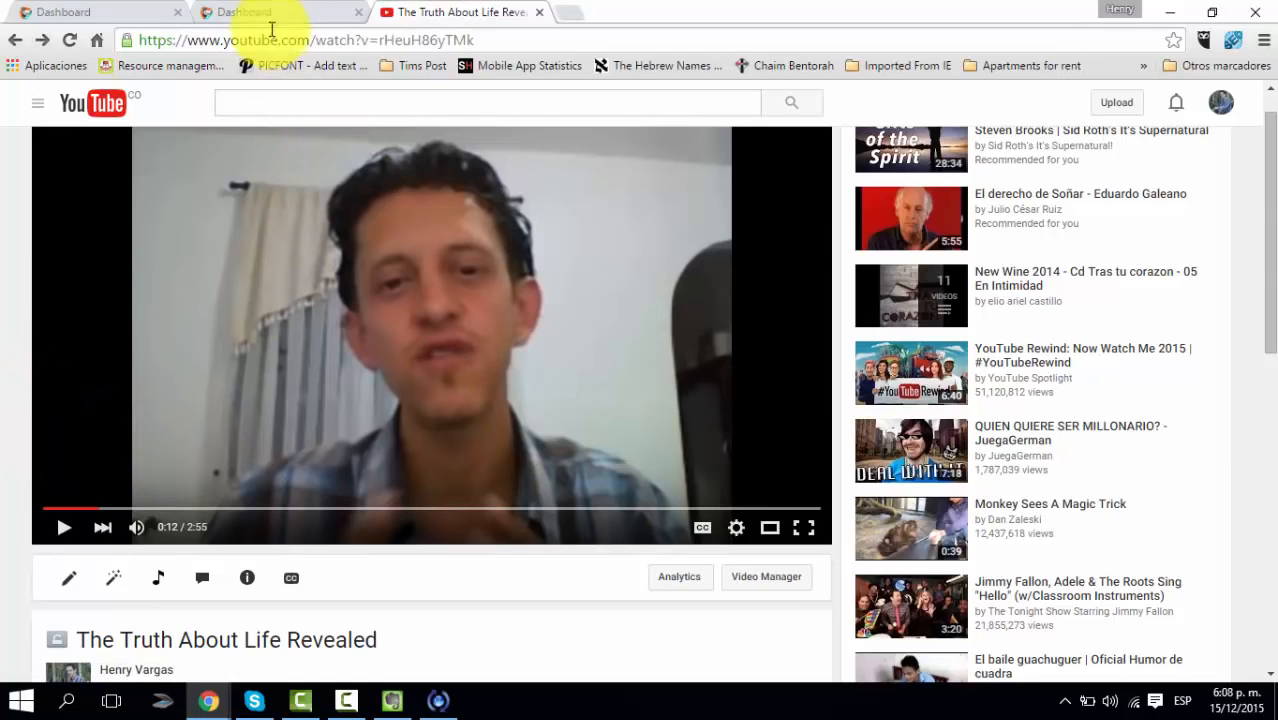
click(224, 14)
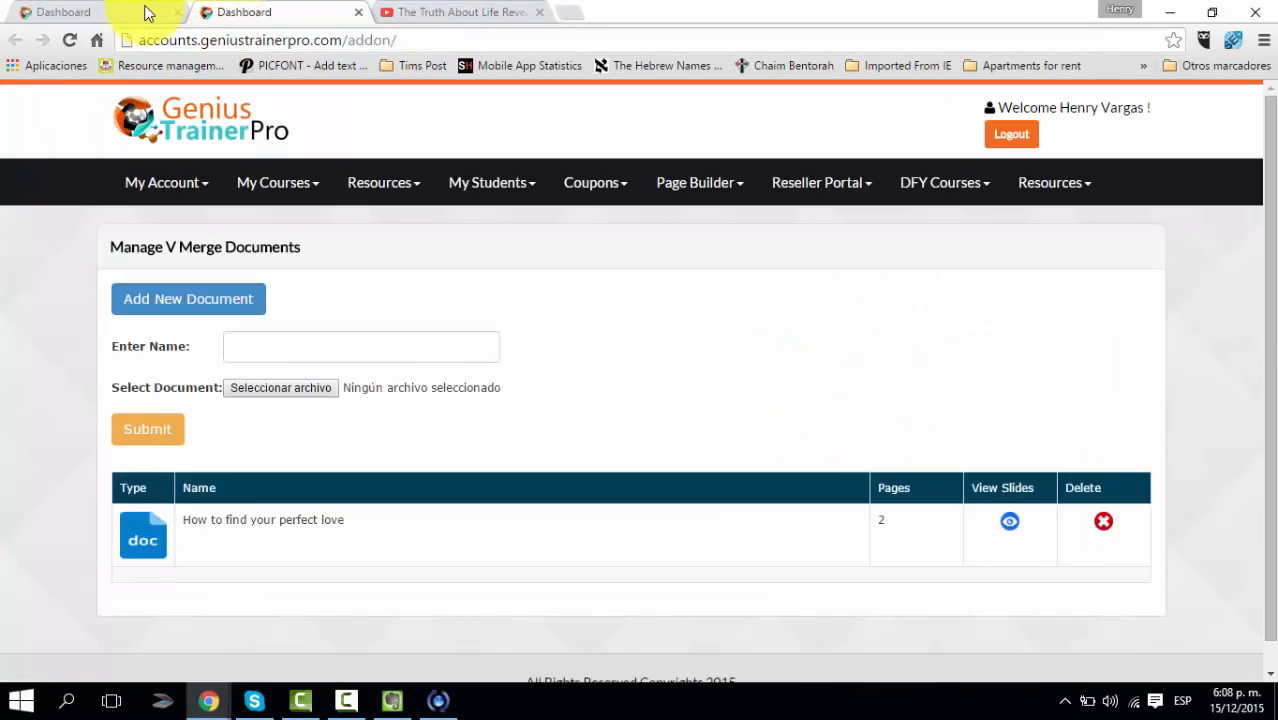
click(147, 12)
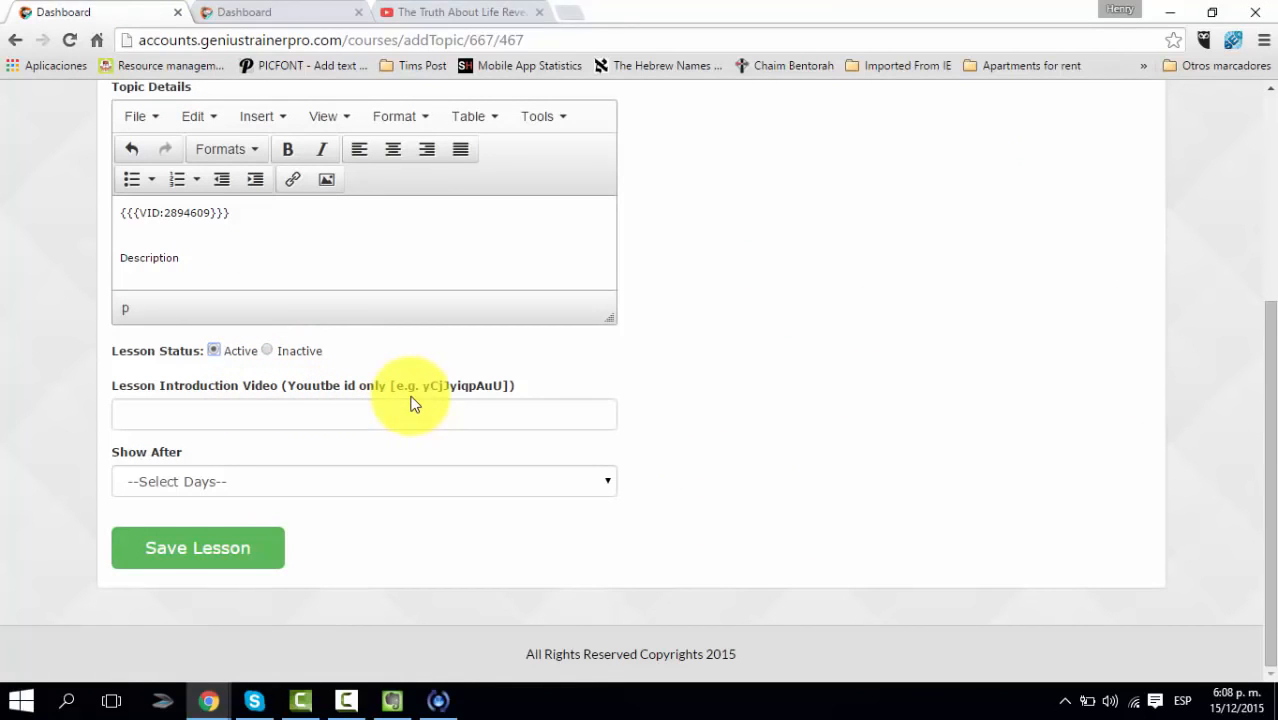
click(440, 15)
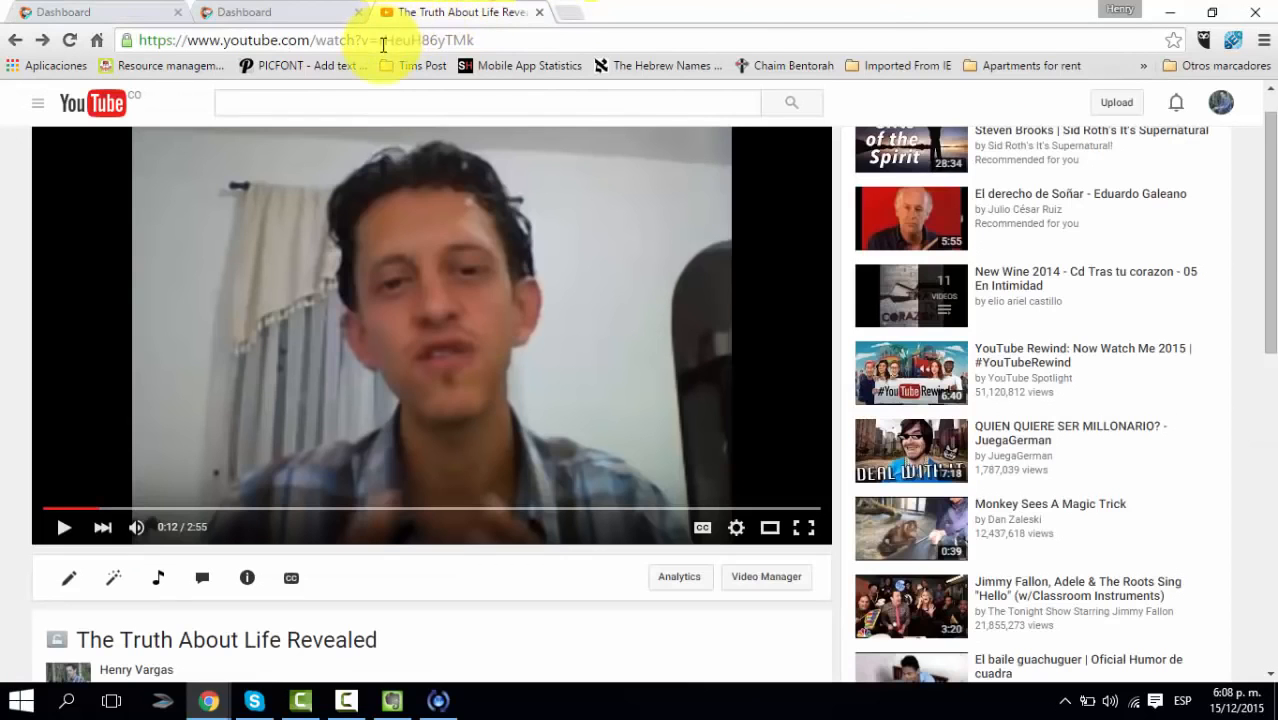
drag(378, 41, 473, 40)
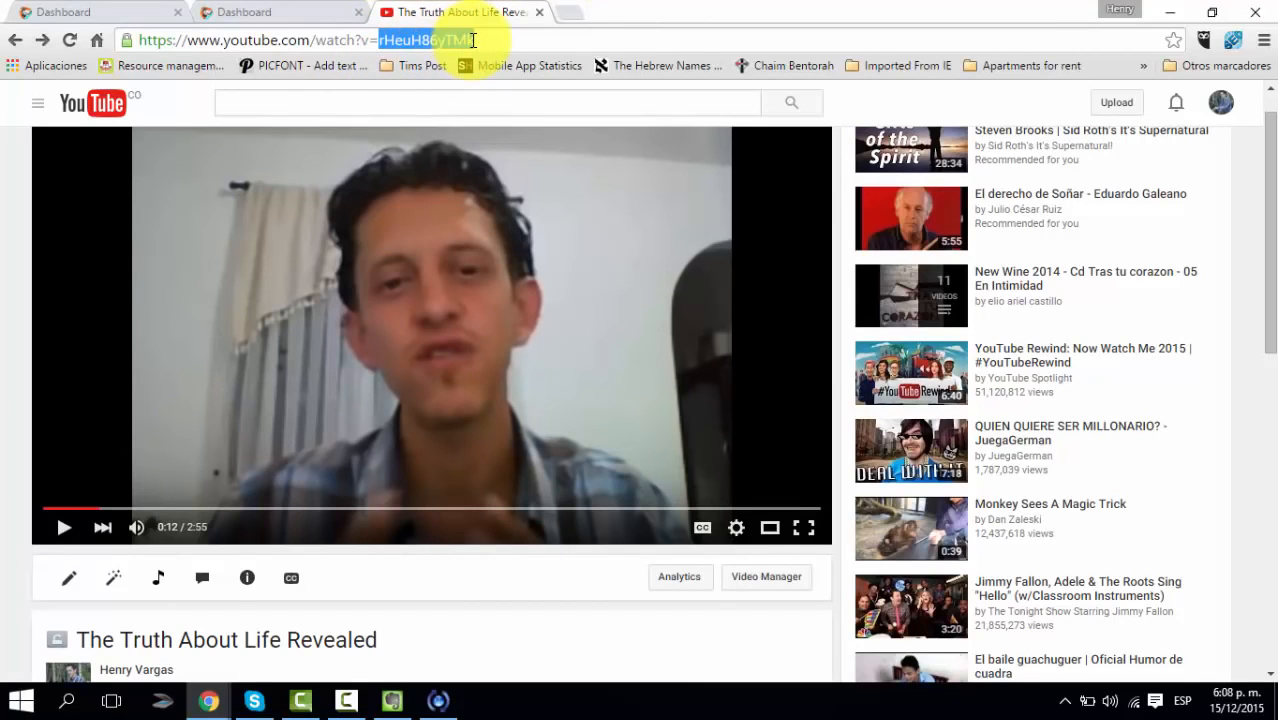
click(118, 12)
click(262, 403)
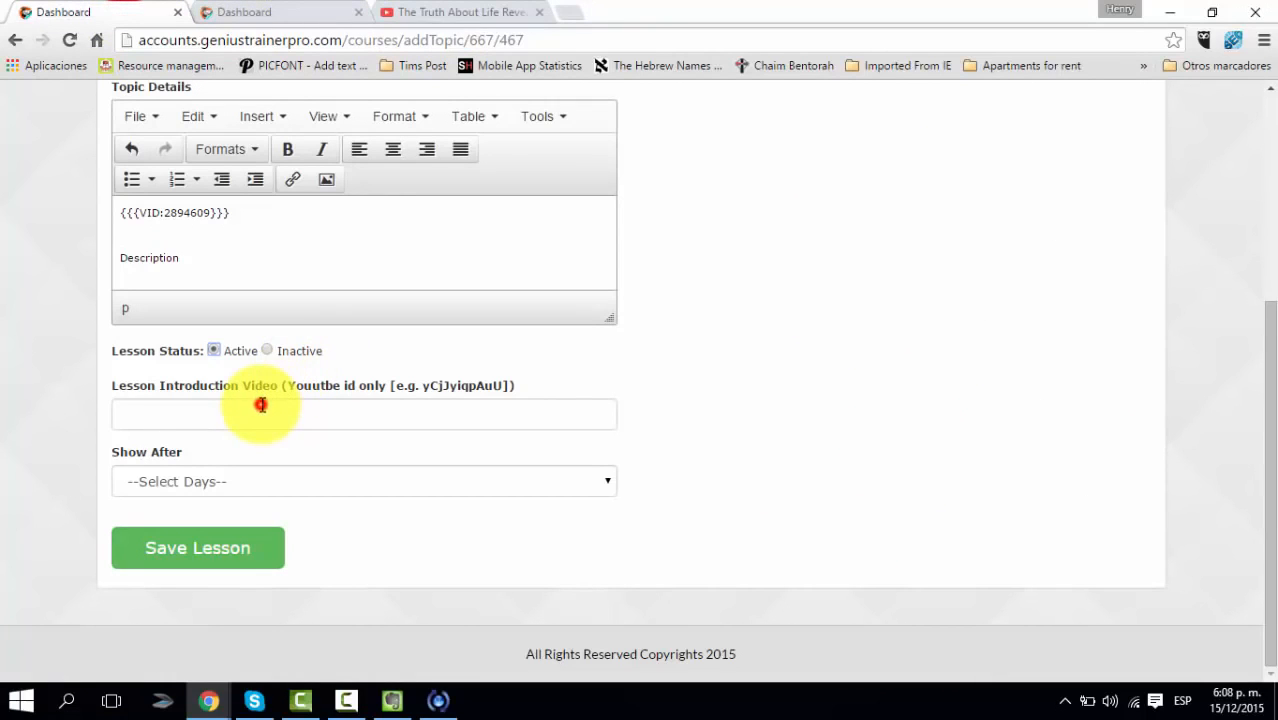
text(rHeuH86yTMk)
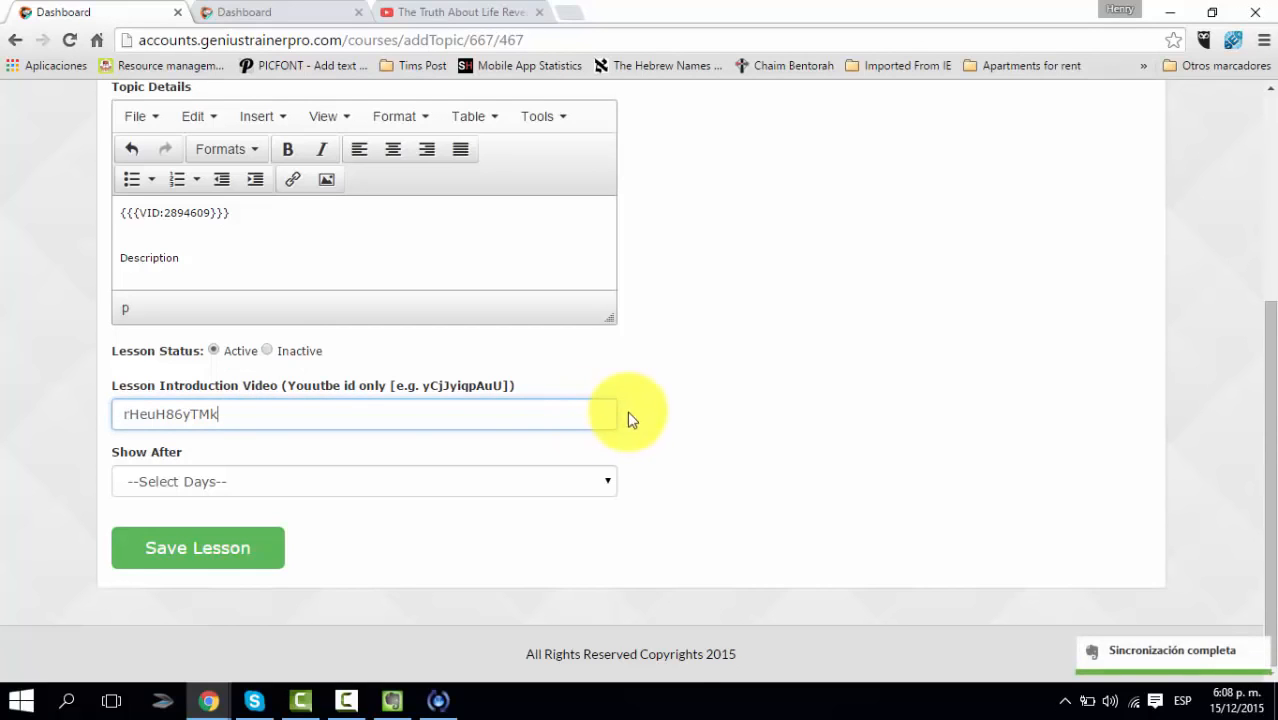
Set the lesson's Show After delay to 1 days.
click(403, 478)
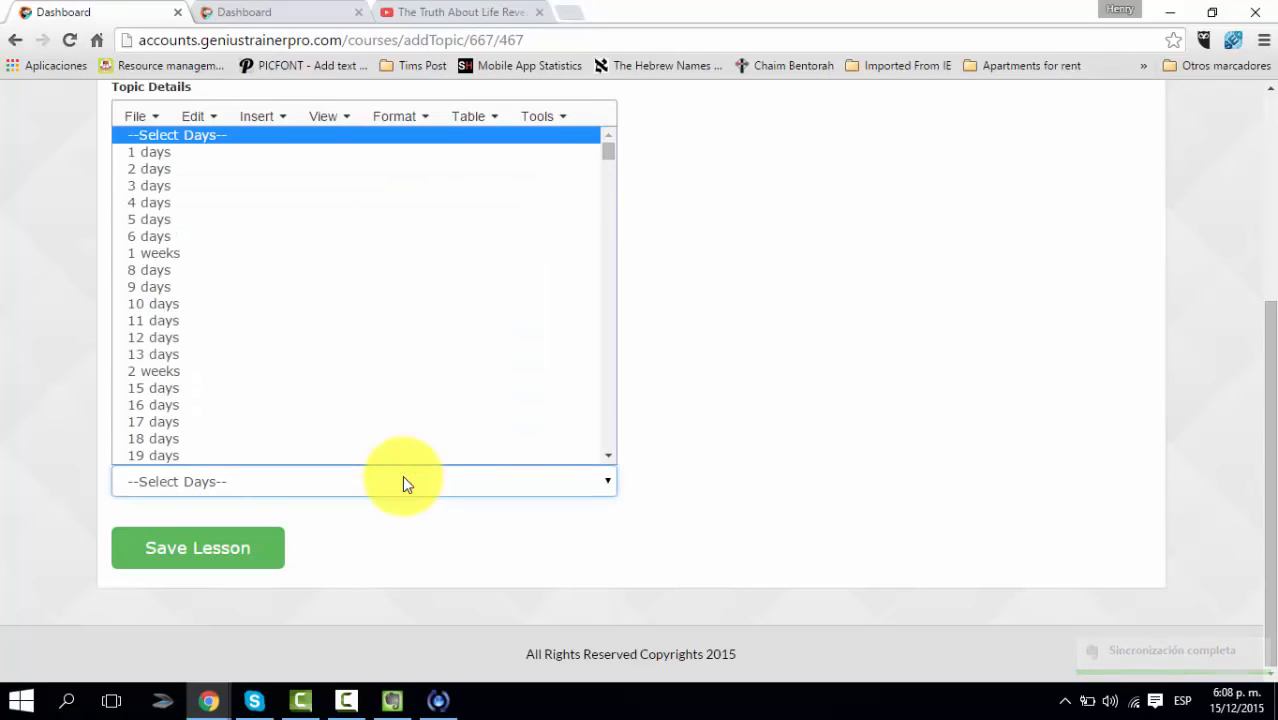
click(400, 155)
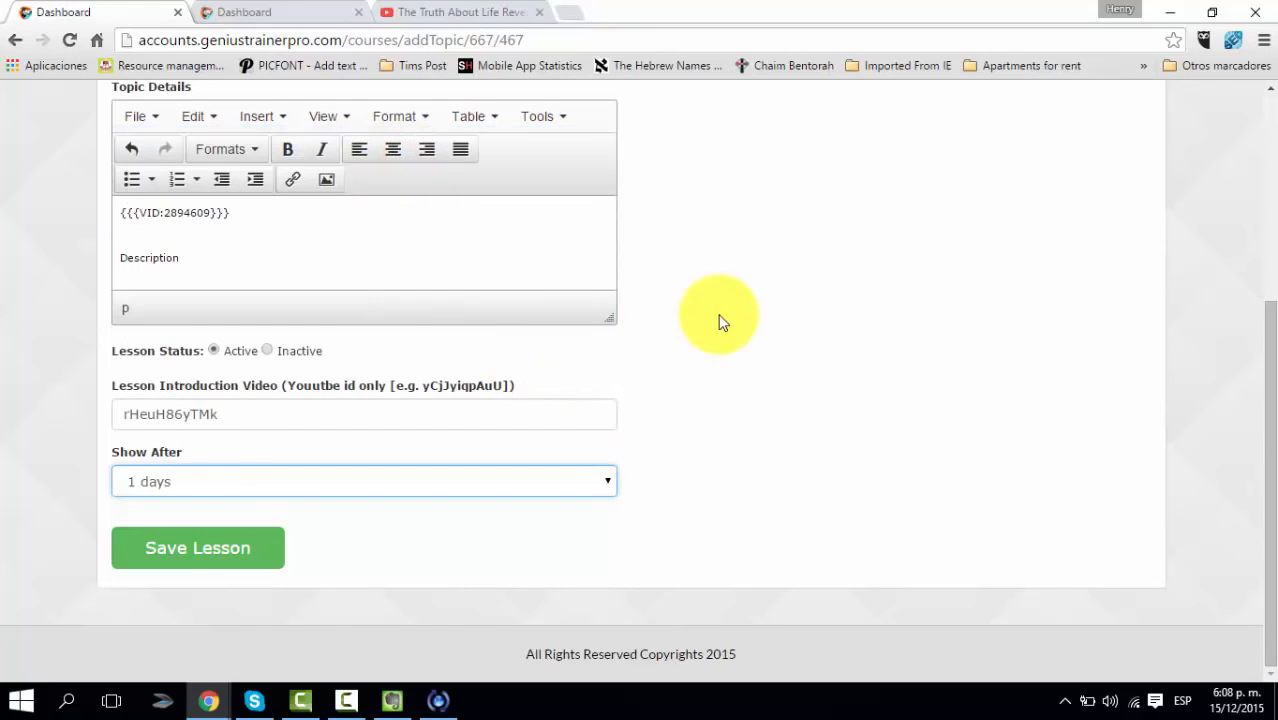
scroll(720, 320, up, 3)
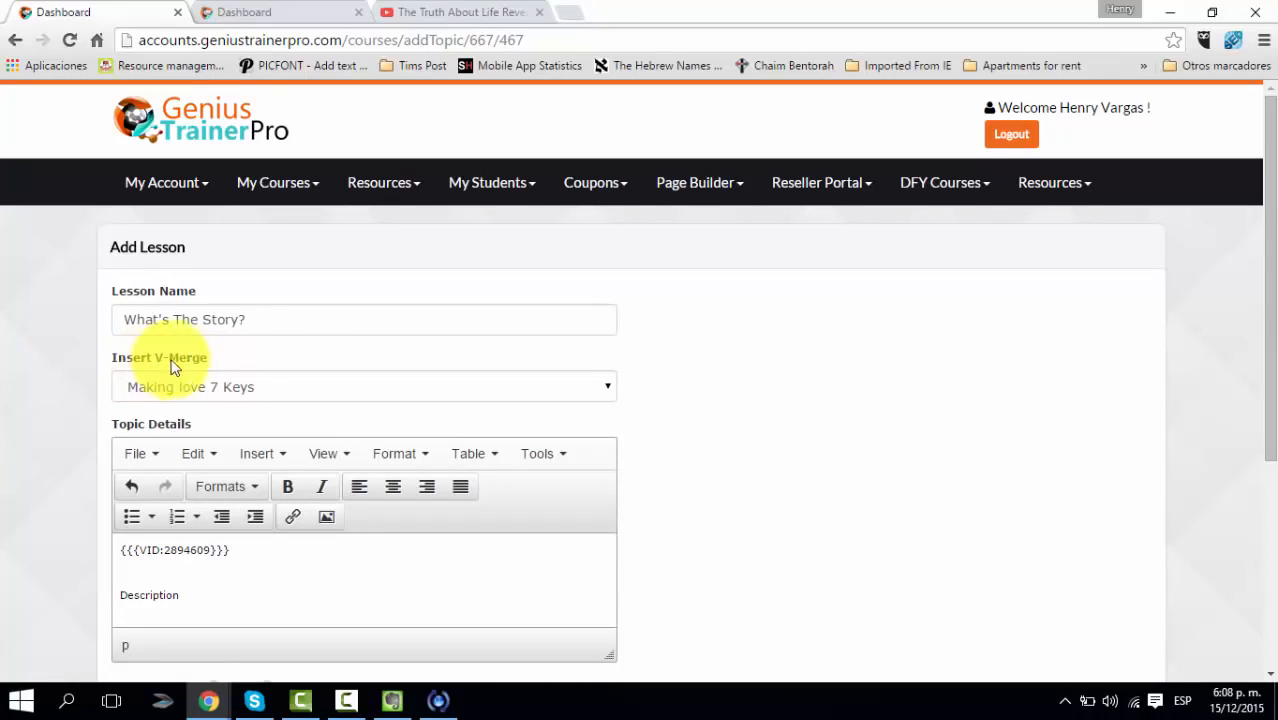
Close the V Merge Documents tab and save the 'What's The Story?' lesson.
click(262, 180)
click(305, 12)
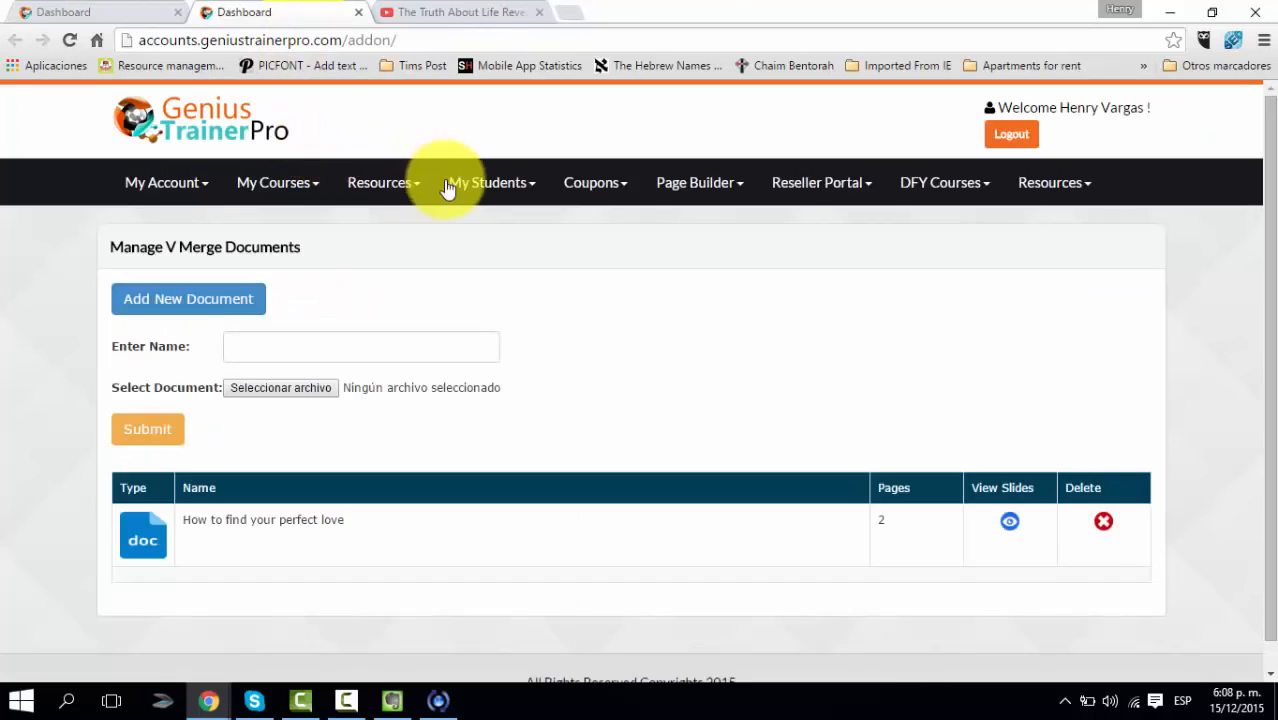
click(390, 190)
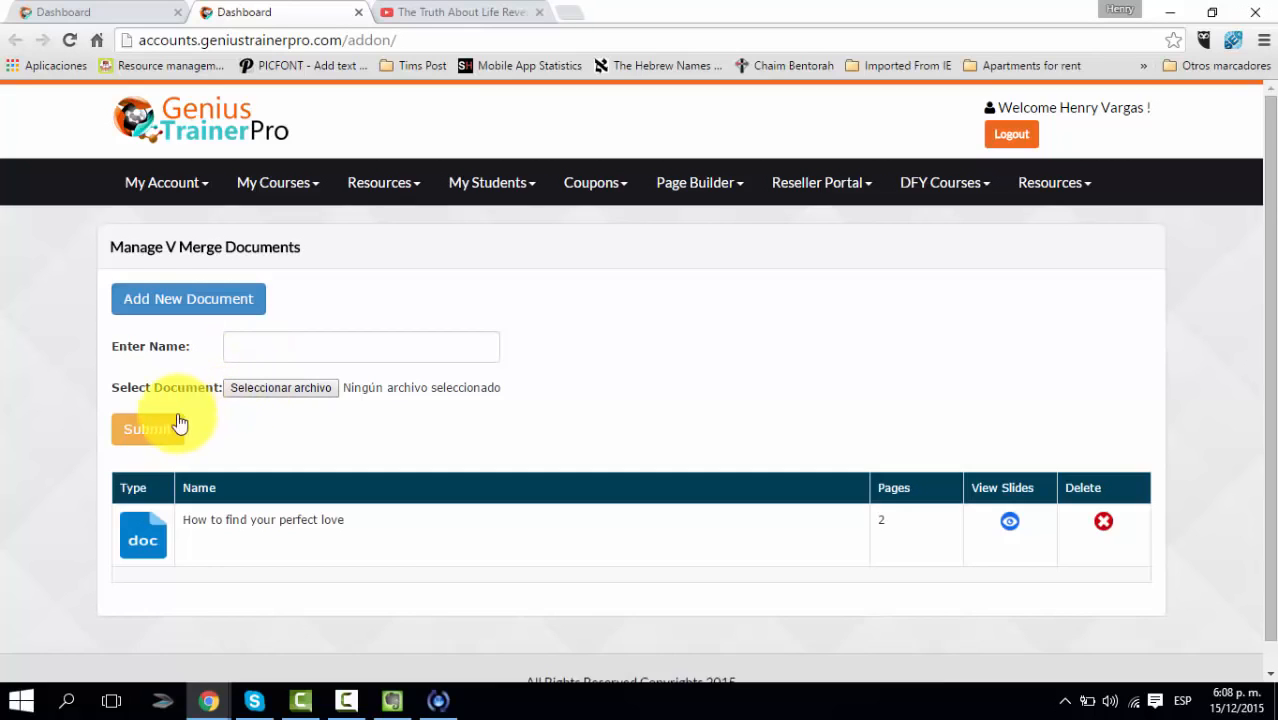
click(354, 16)
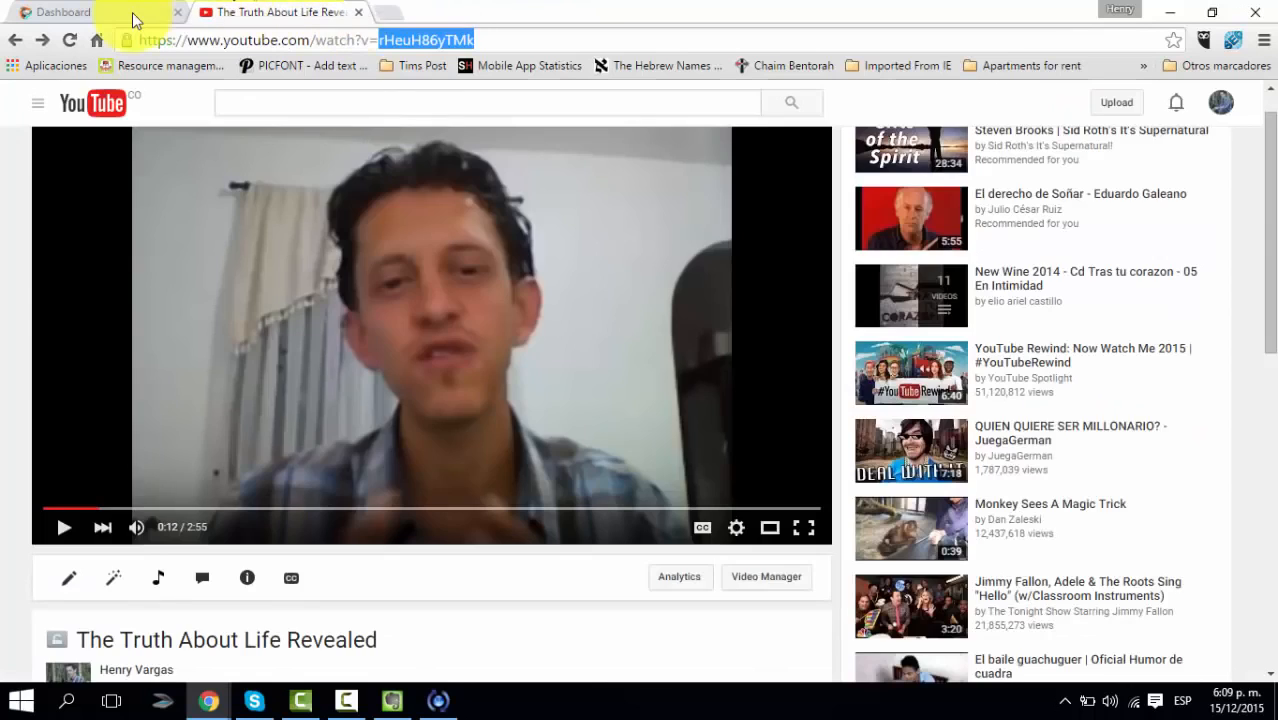
click(132, 16)
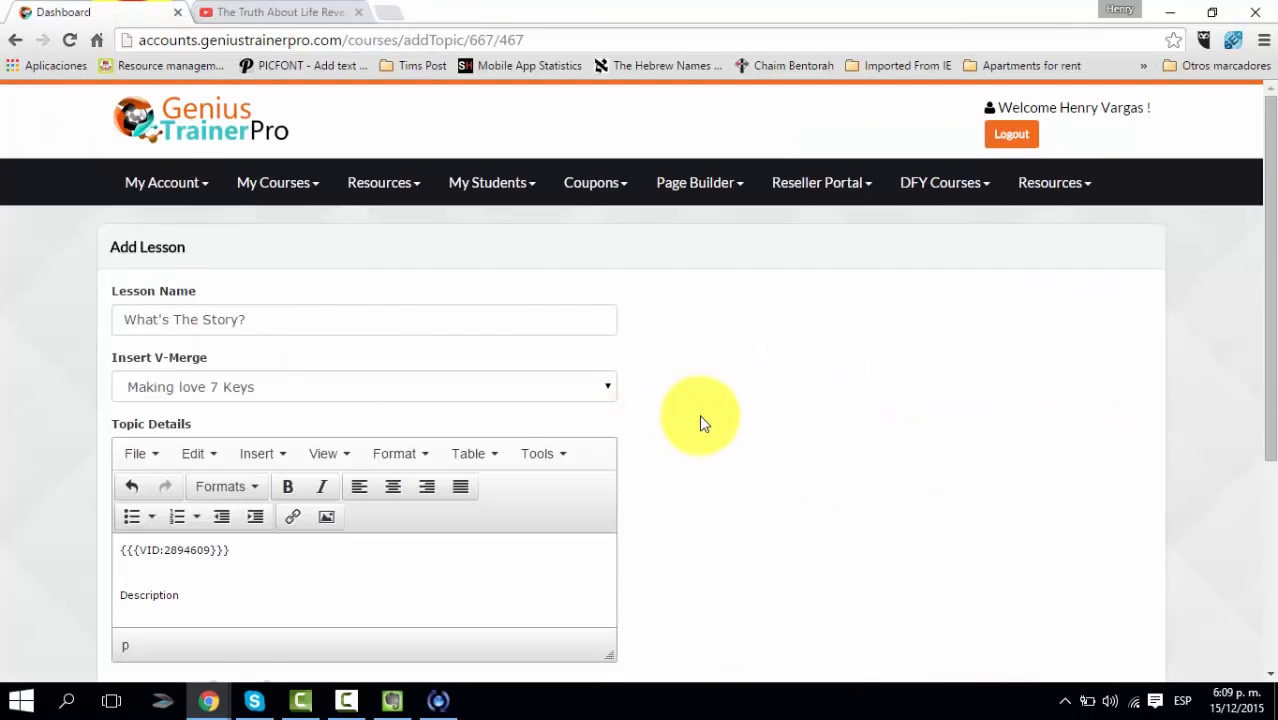
scroll(699, 420, down, 4)
click(137, 556)
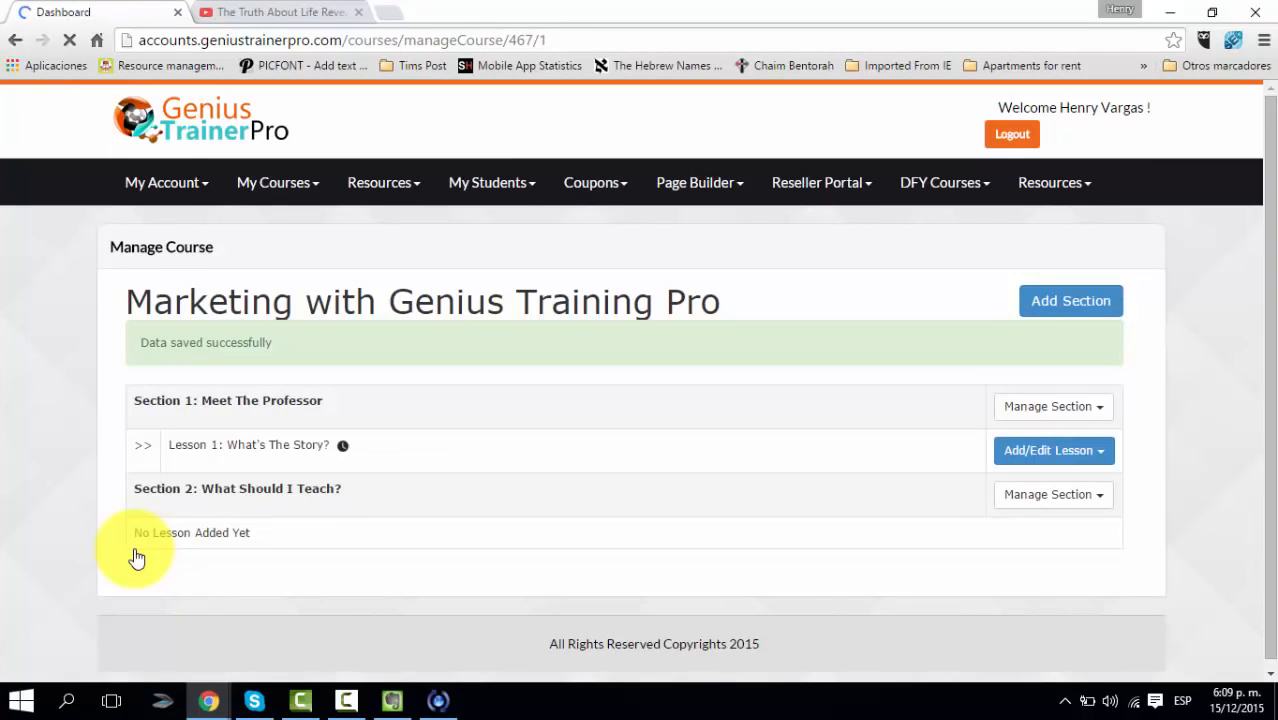
Choose Add Lesson from Section 1's Manage Section menu.
click(1098, 463)
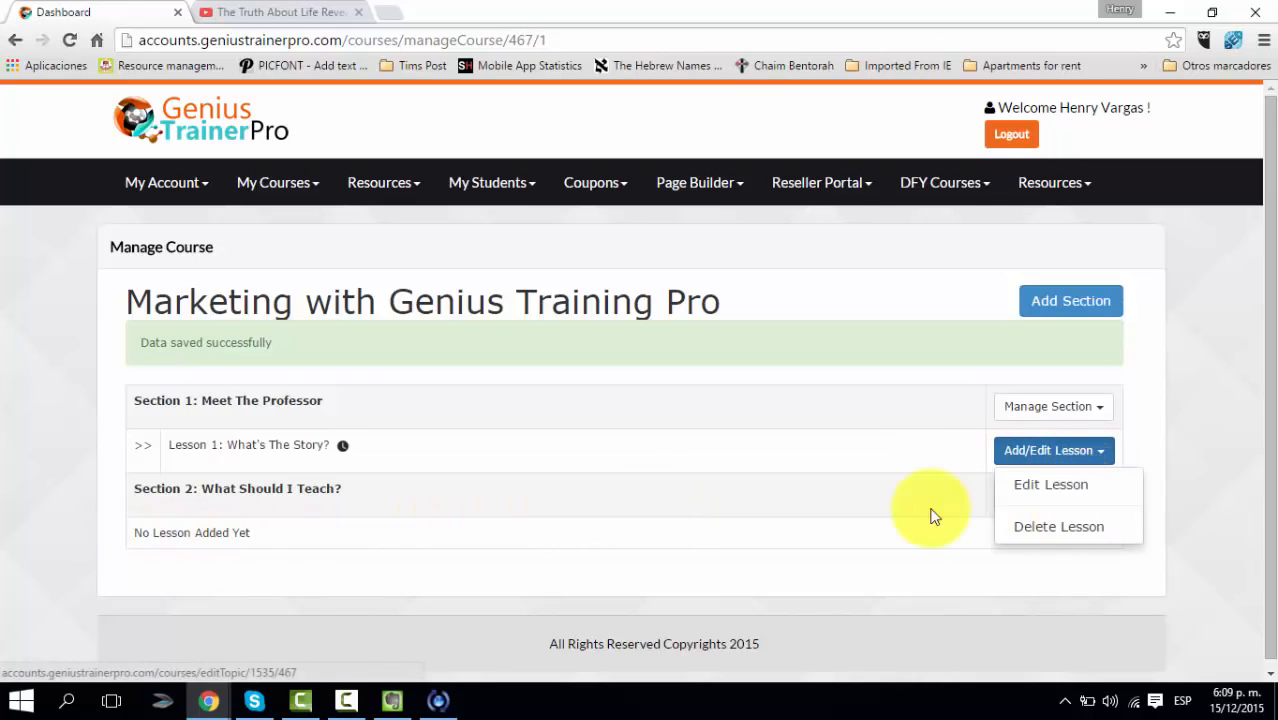
drag(926, 503, 1098, 418)
click(1098, 415)
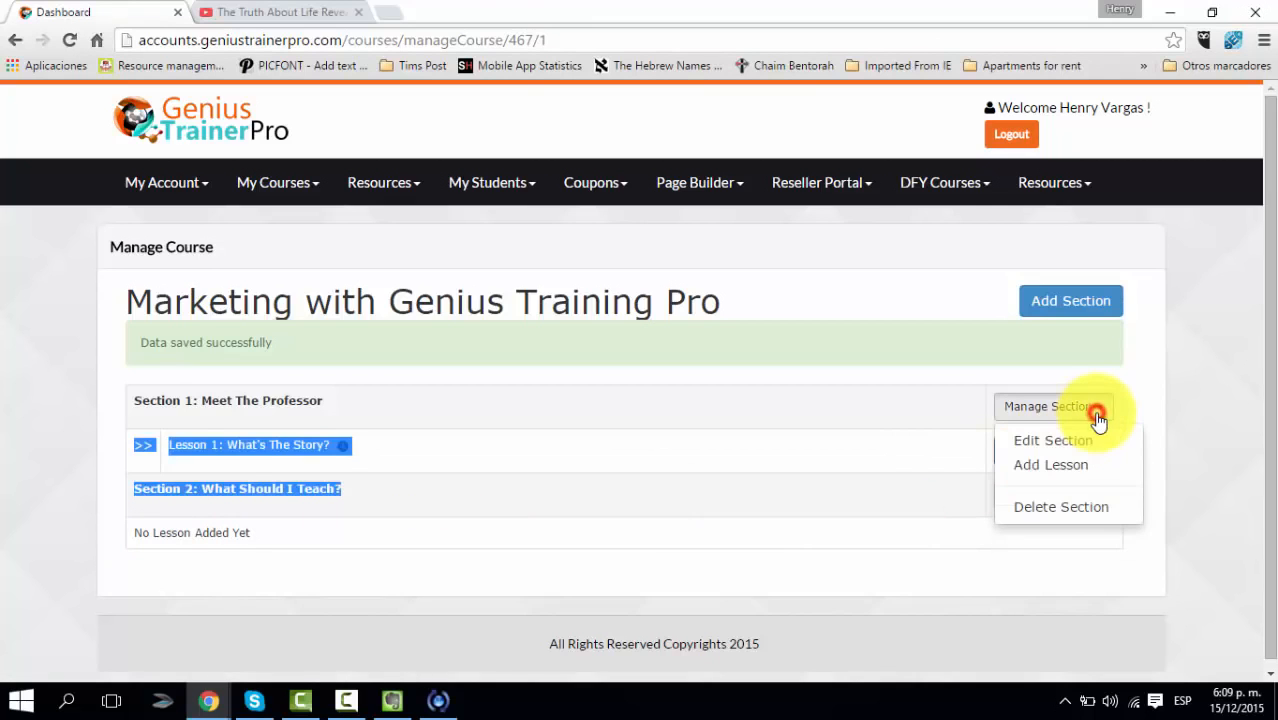
click(1139, 403)
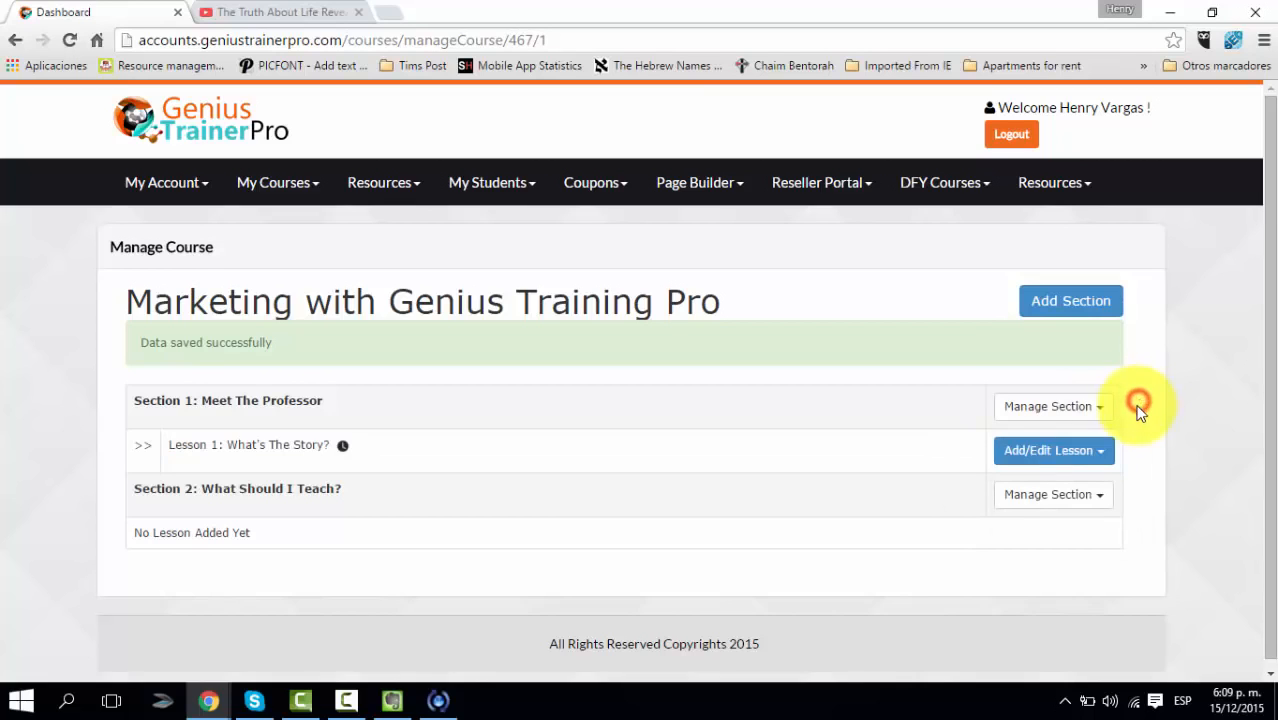
click(1100, 455)
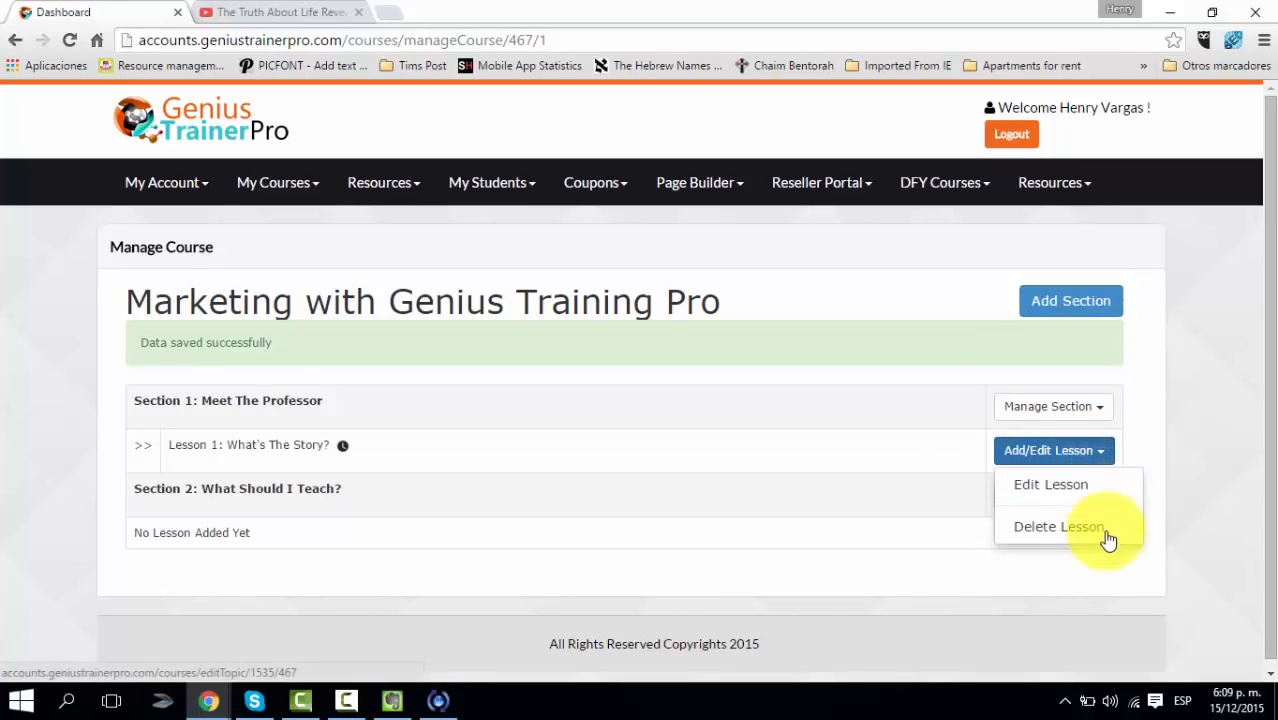
click(1141, 452)
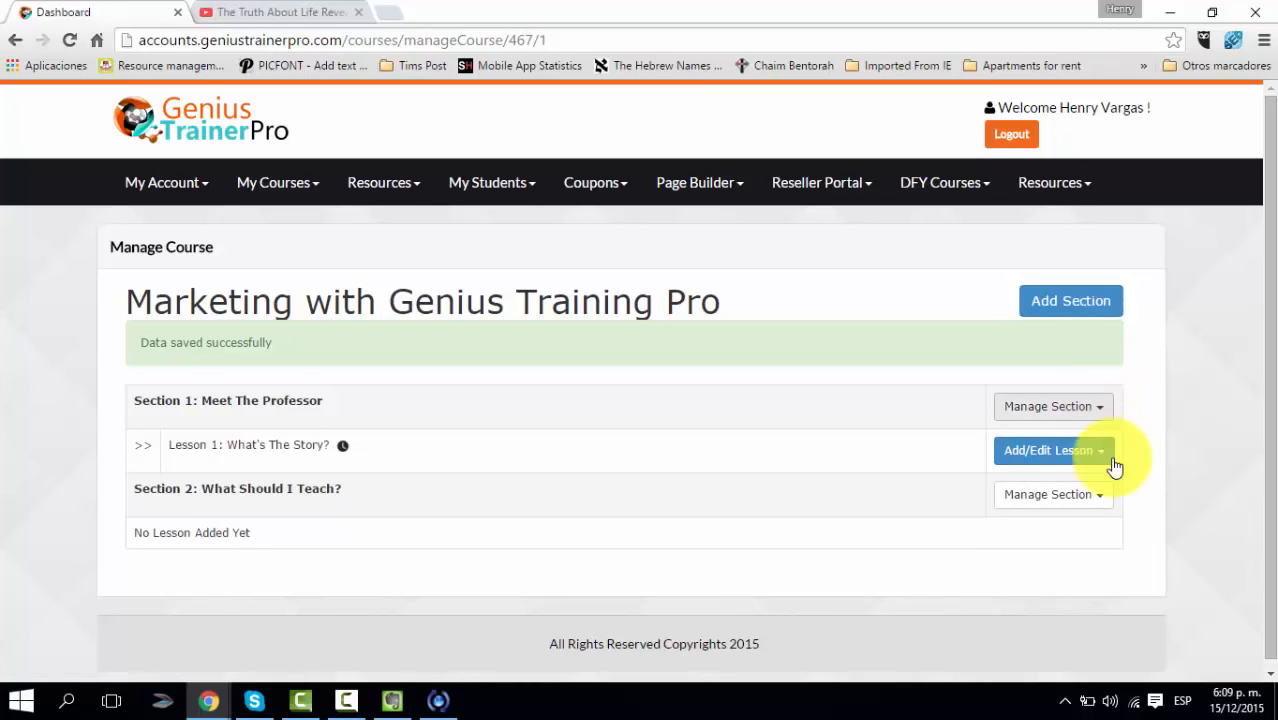
click(1102, 410)
click(1083, 464)
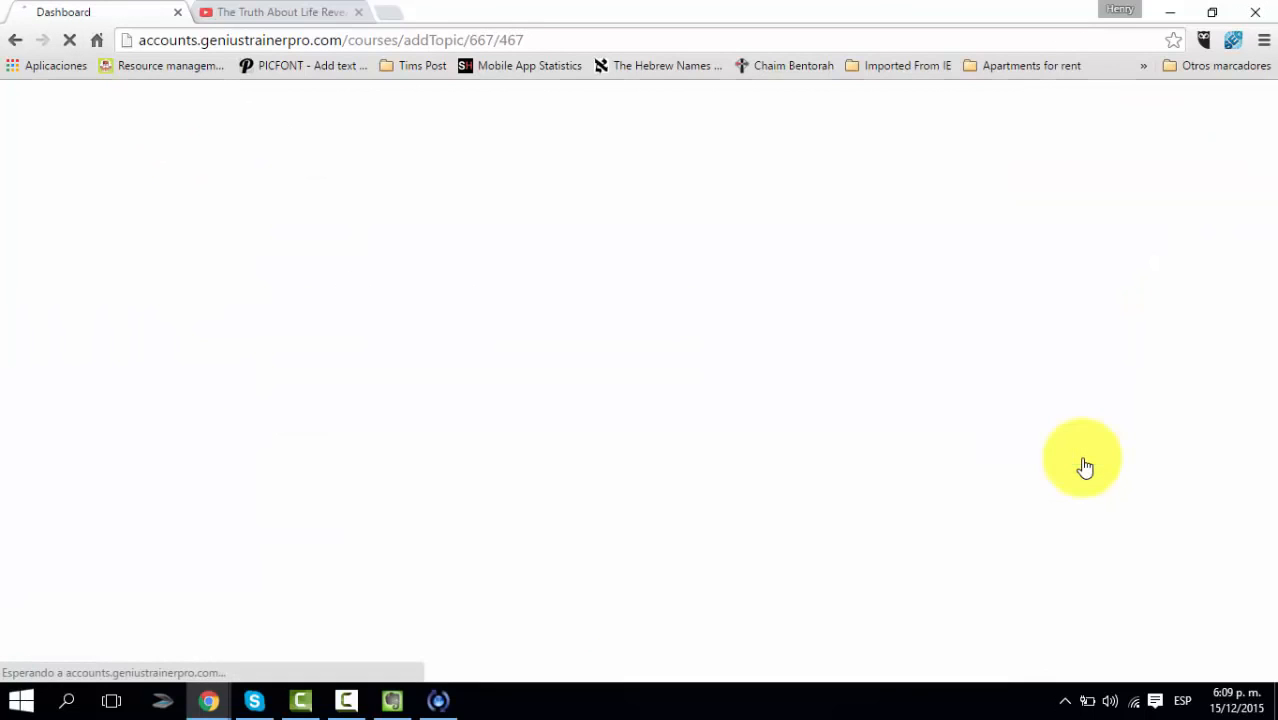
Name the lesson 'What Do People Say About Him?' and embed the Making love 7 Keys video.
click(401, 316)
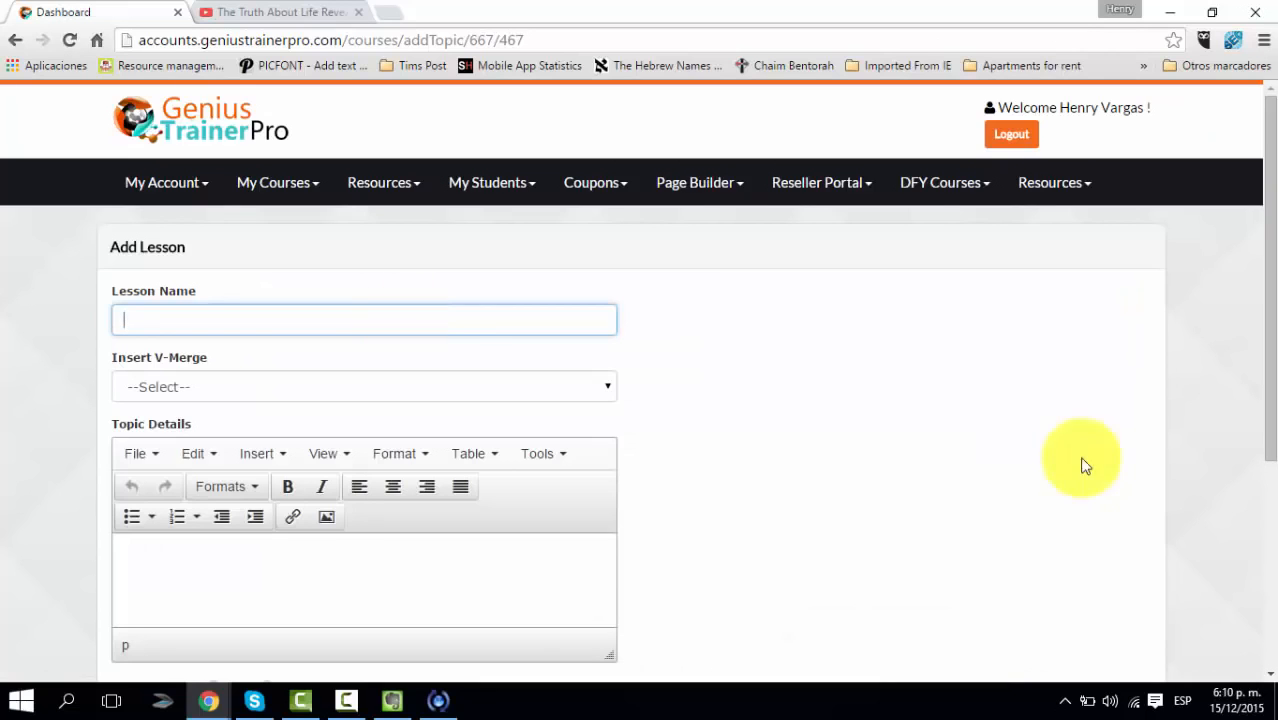
click(430, 321)
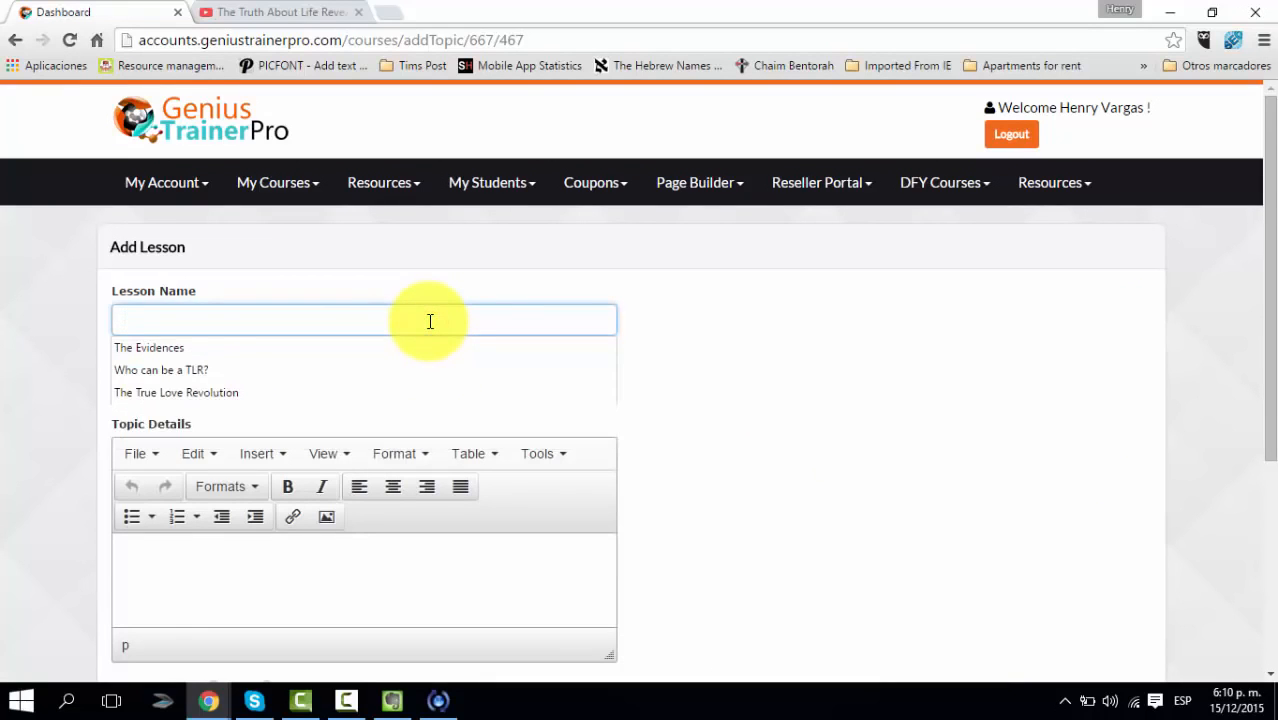
text(What D)
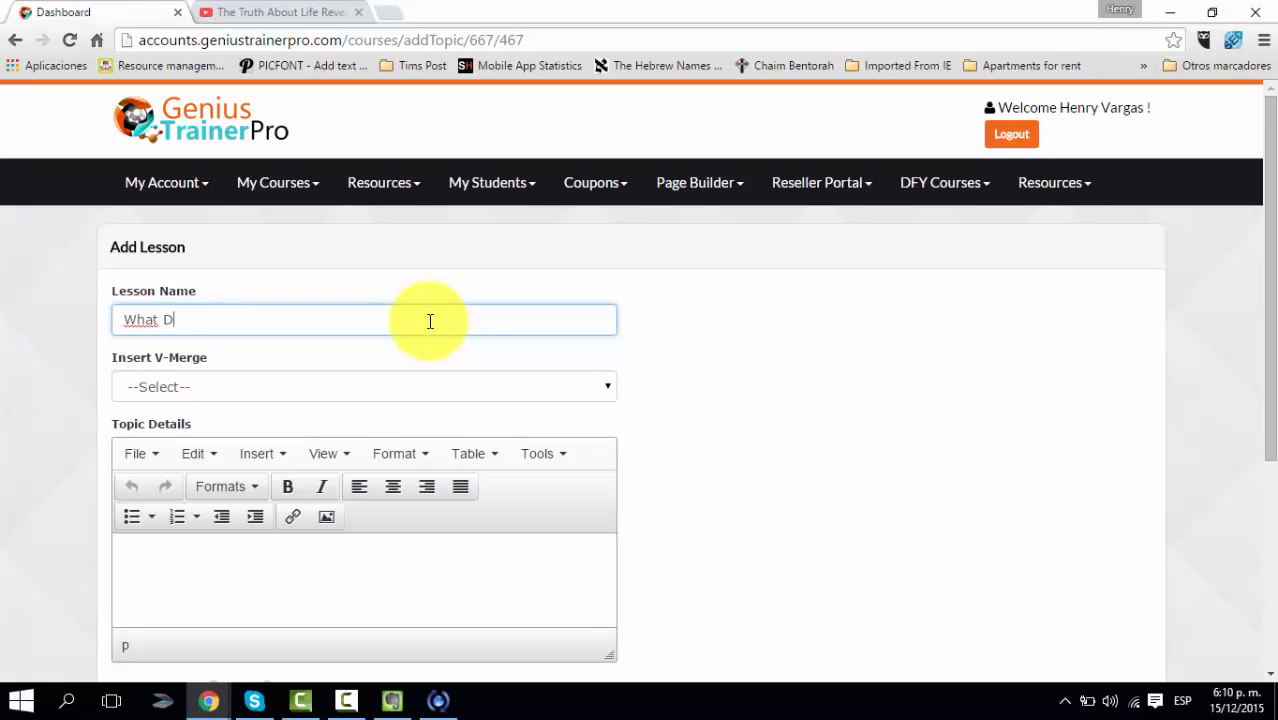
text(o People Say a)
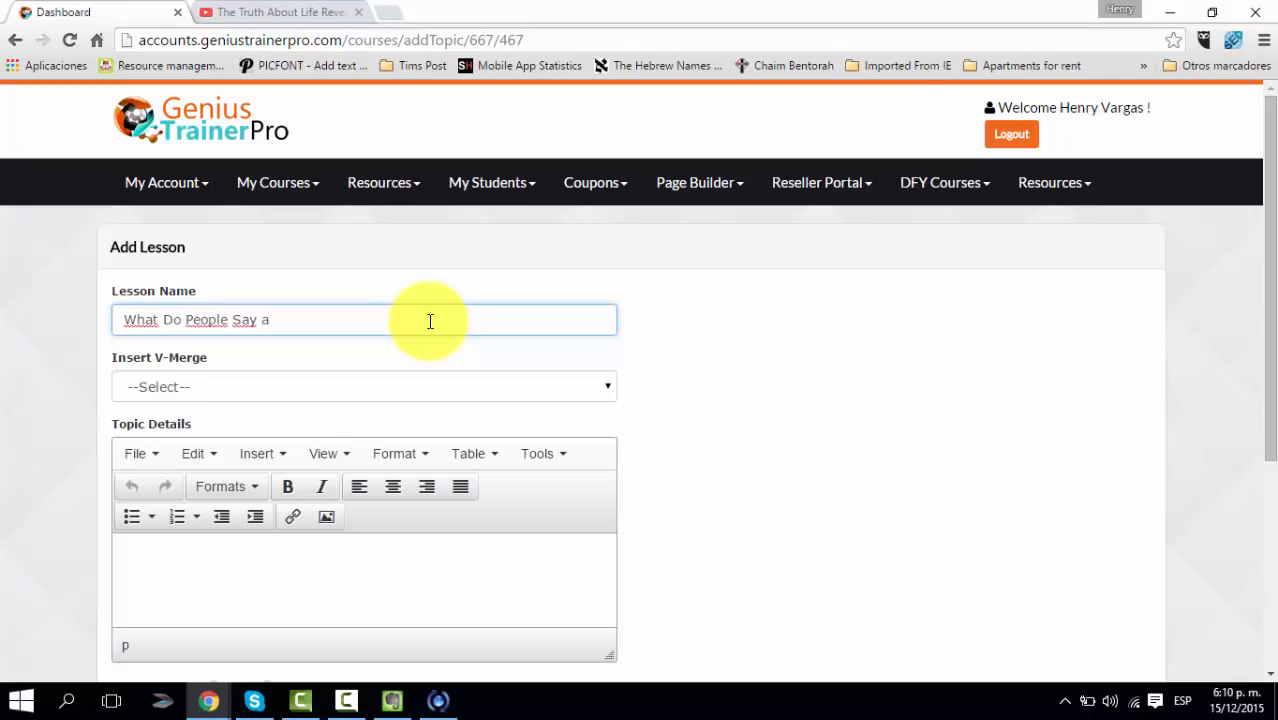
text(About Him?)
click(447, 375)
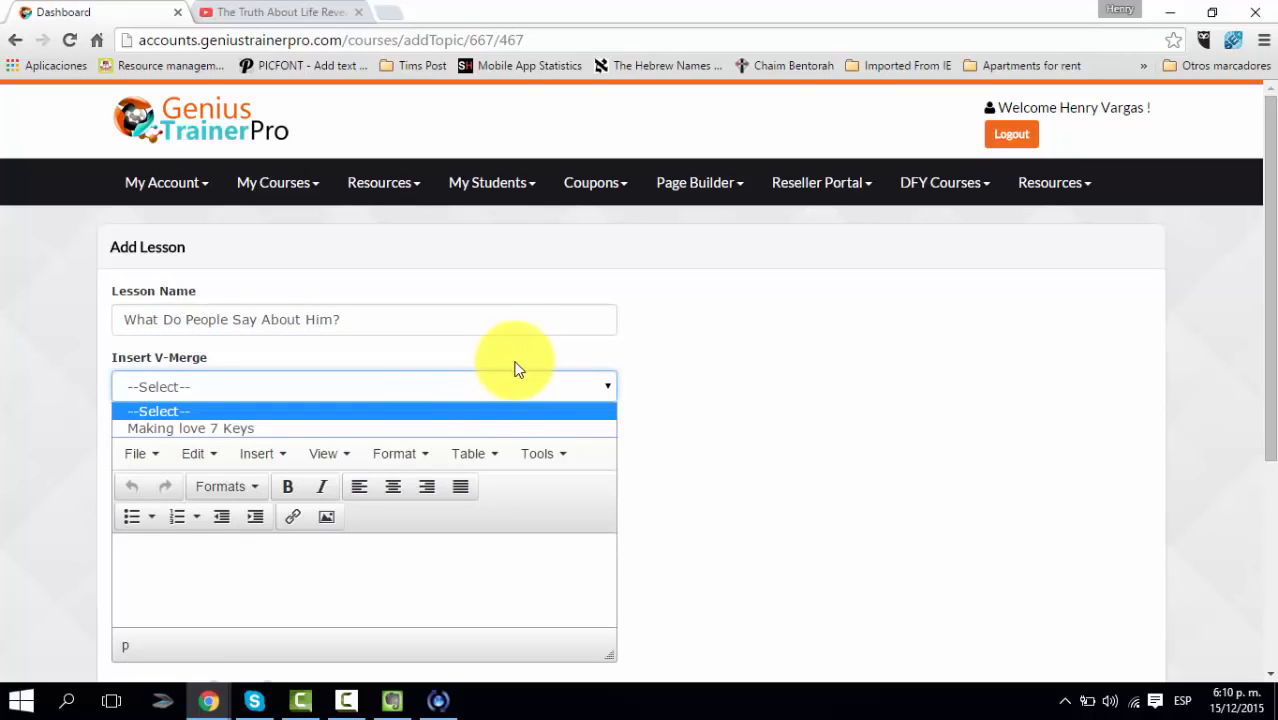
click(393, 430)
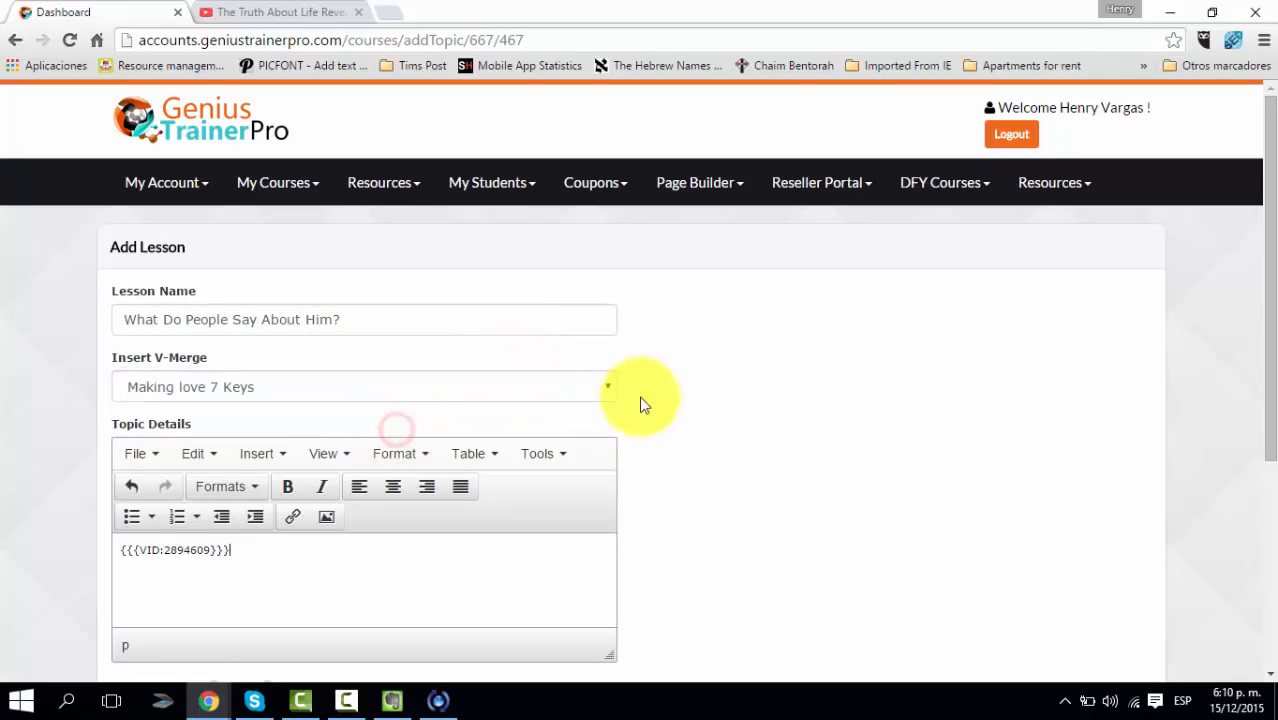
click(323, 566)
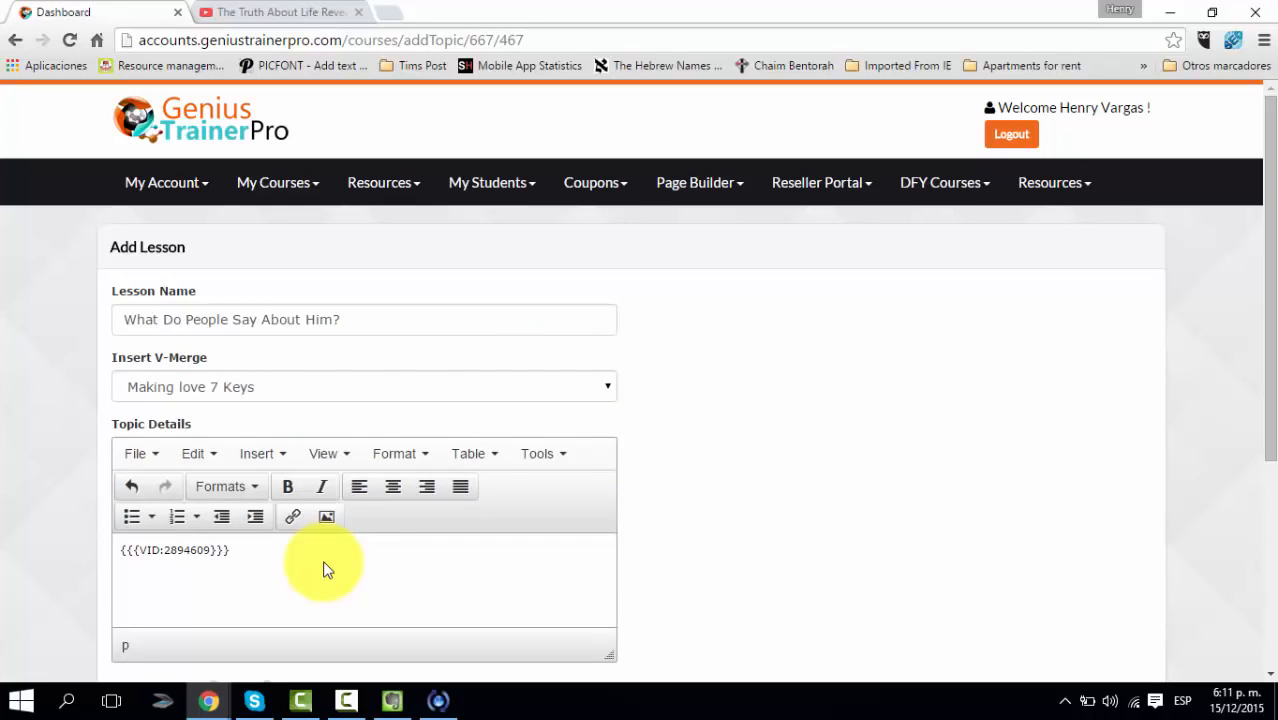
click(379, 570)
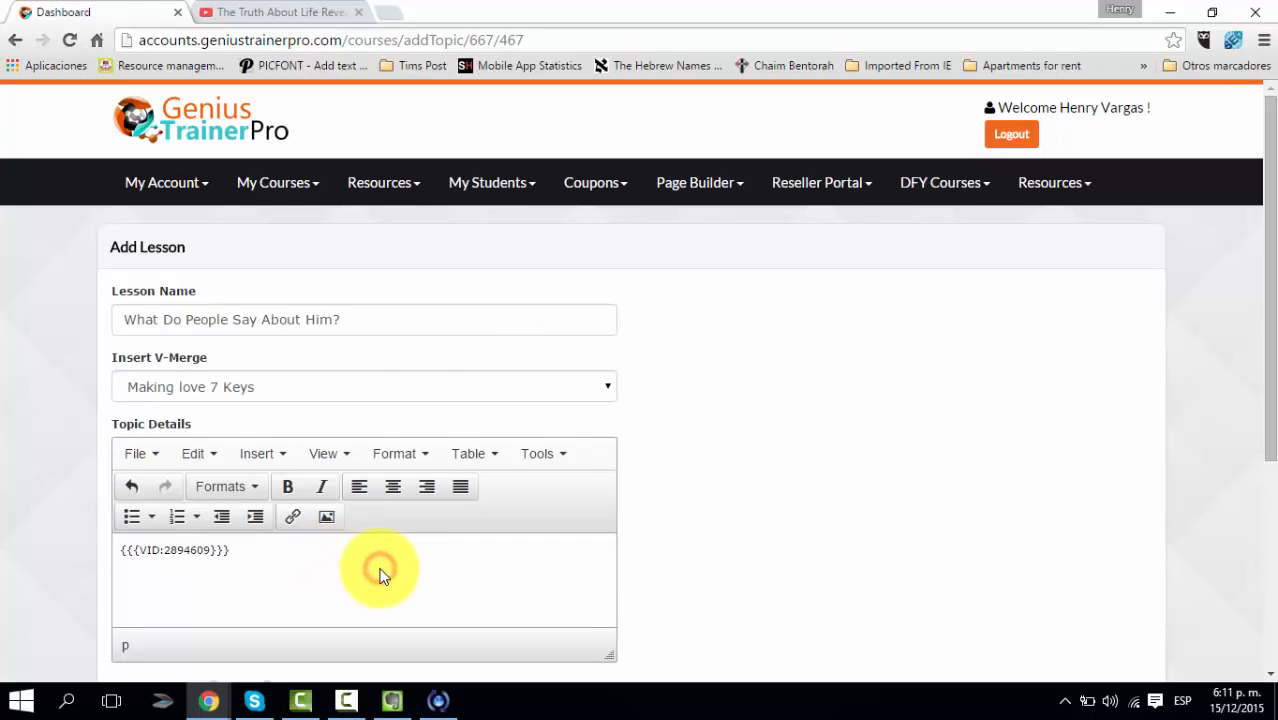
Add a short description, make the lesson Active, and paste intro video ID rHeuH86yTMk.
click(380, 572)
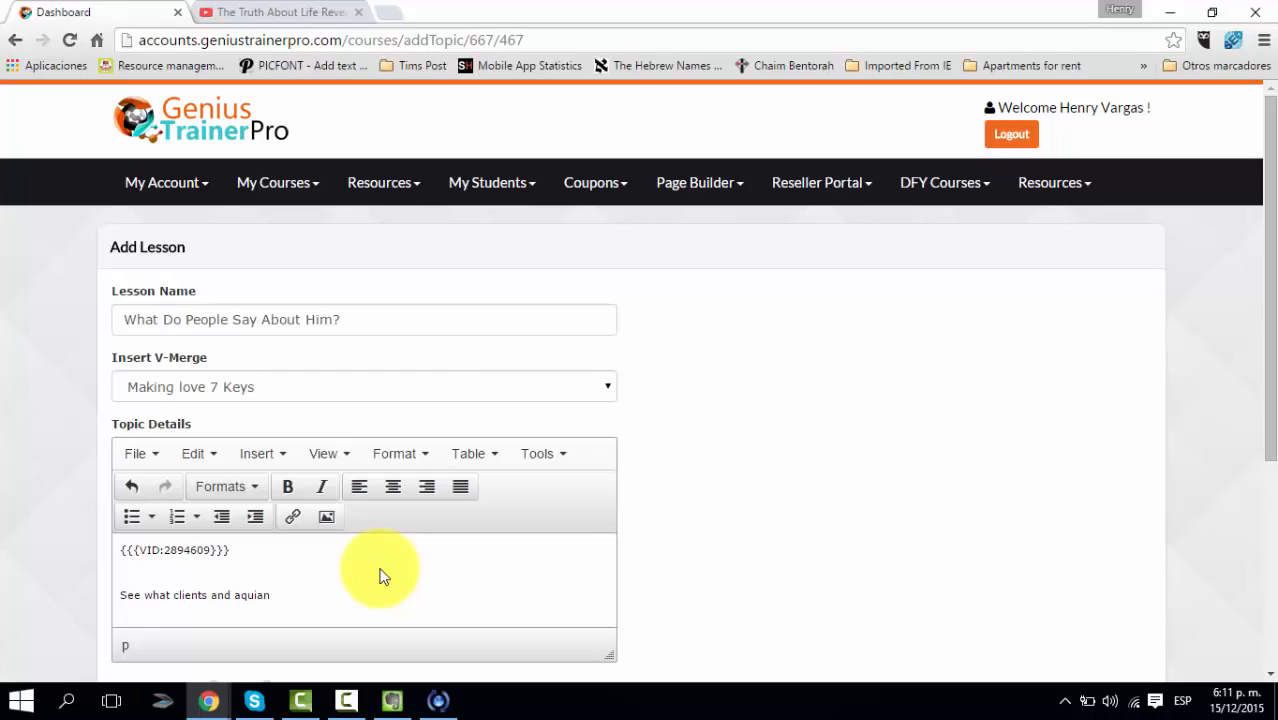
text(have to say about hime)
scroll(685, 528, down, 3)
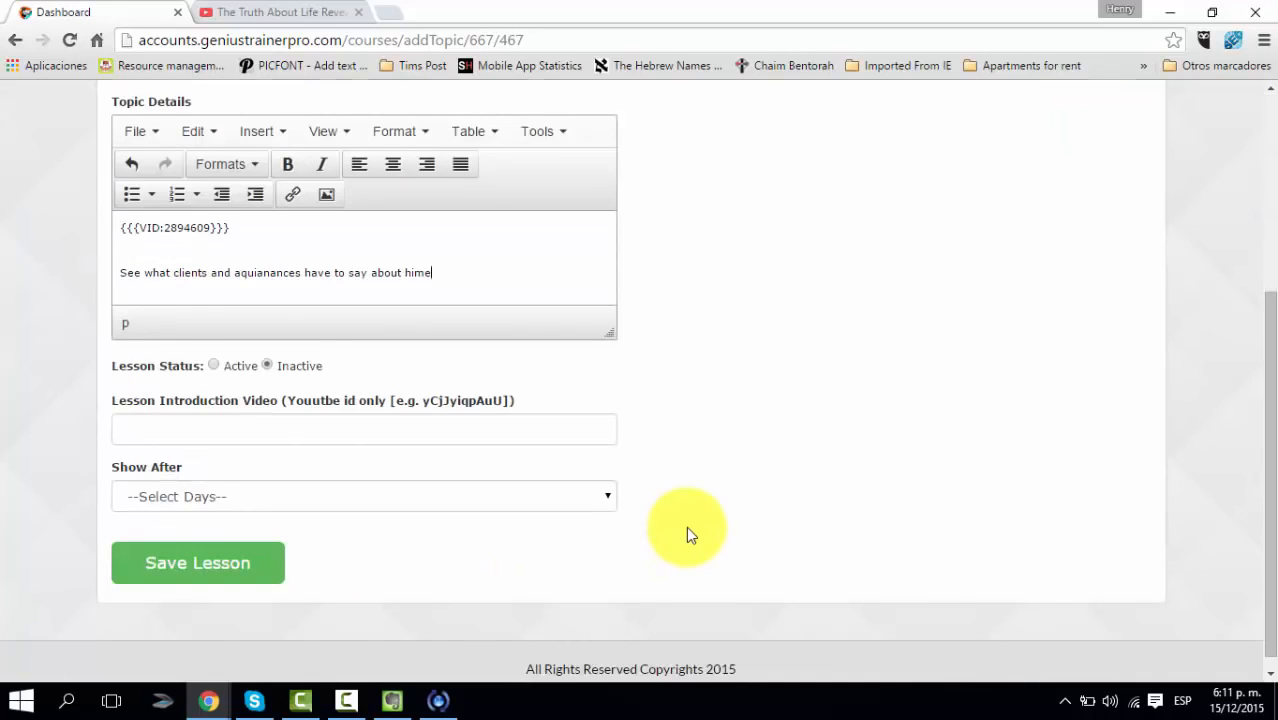
click(214, 354)
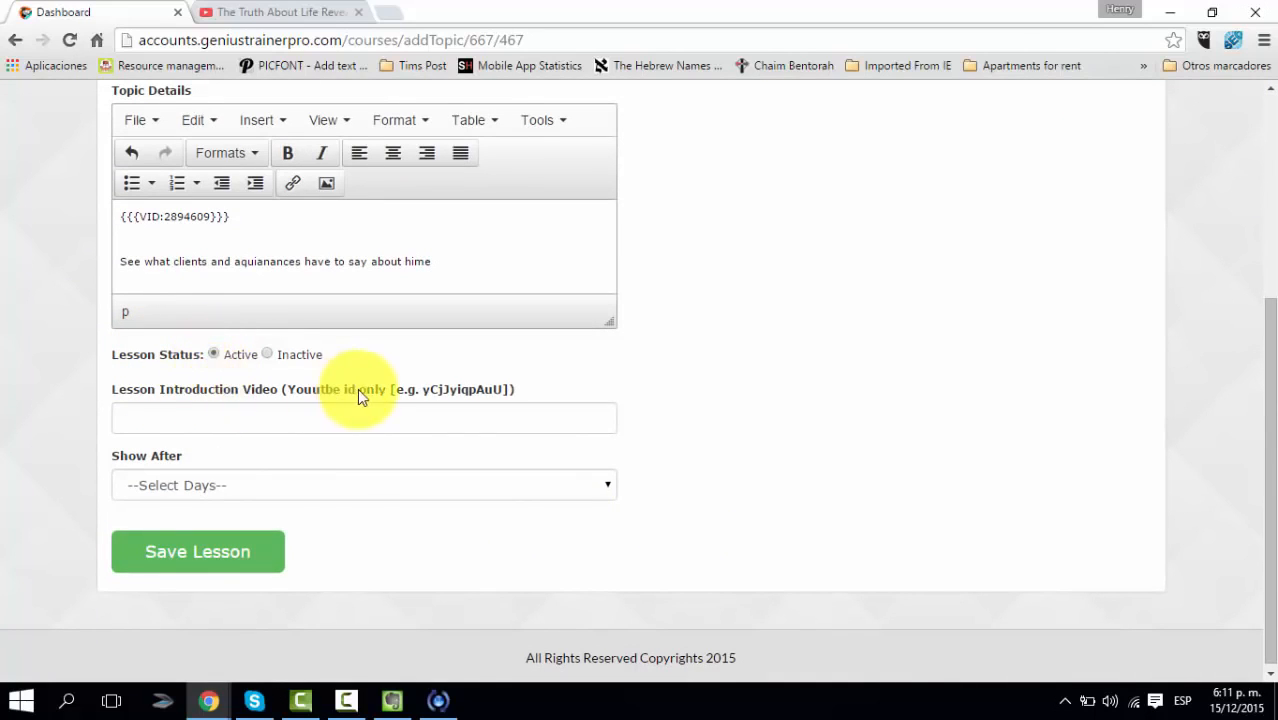
click(300, 12)
double_click(430, 40)
key(ctrl+c)
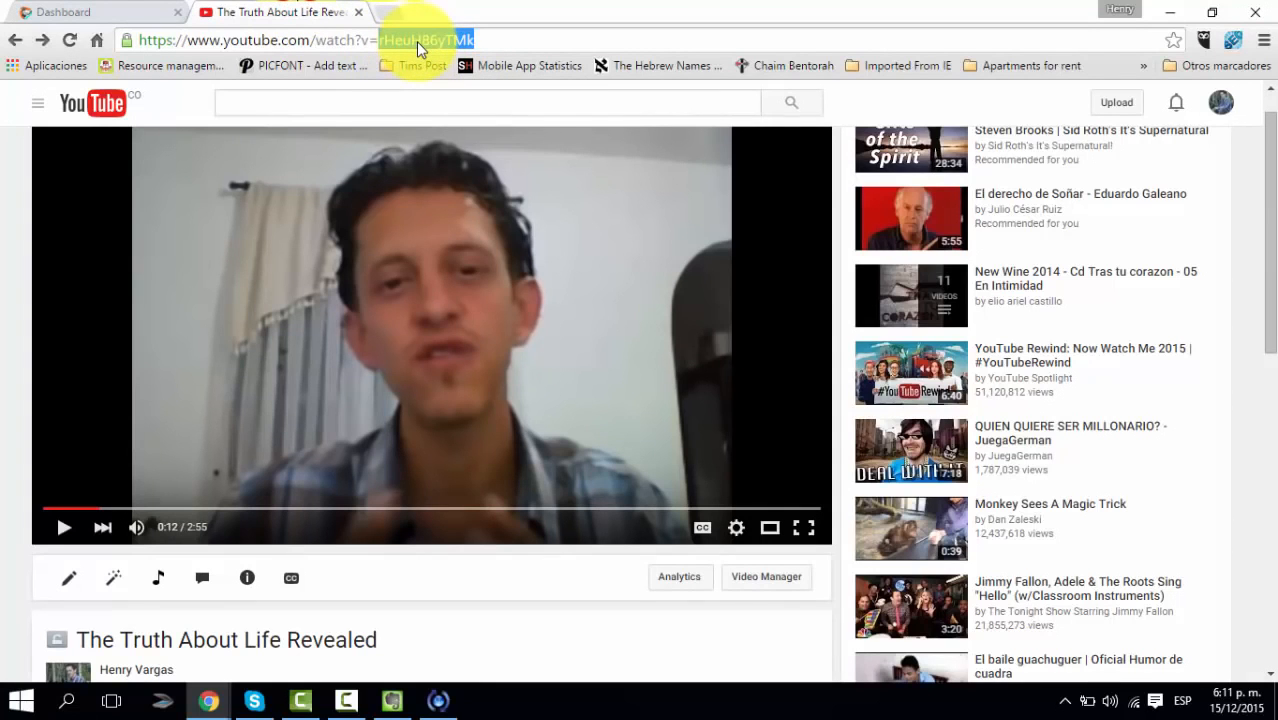
click(102, 12)
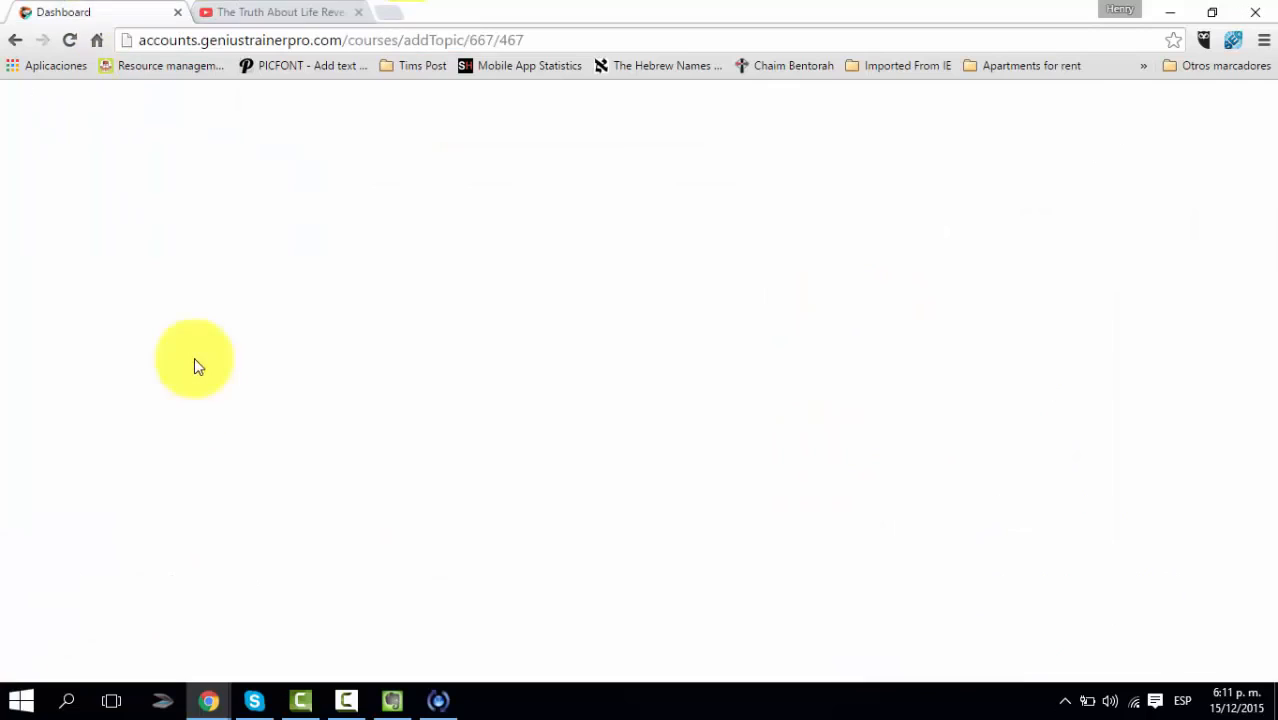
click(232, 407)
key(ctrl+v)
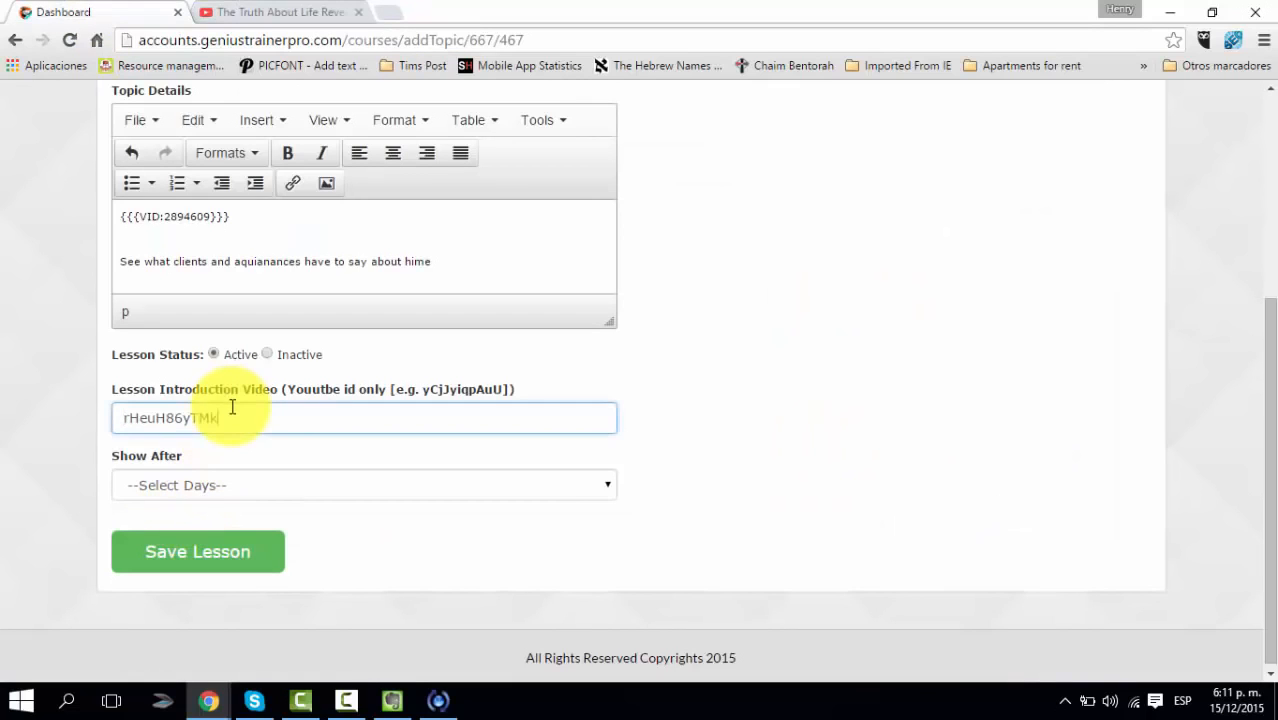
Set Show After to 3 days and save the lesson.
click(227, 478)
click(227, 478)
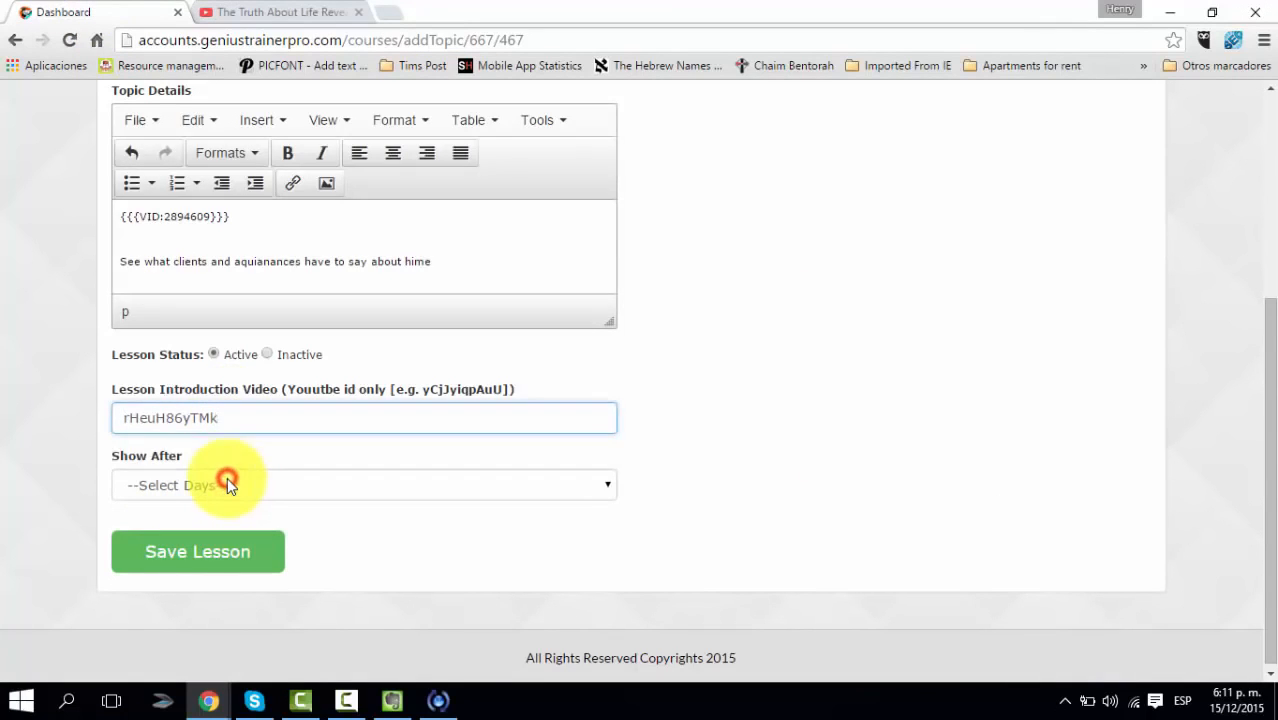
click(227, 478)
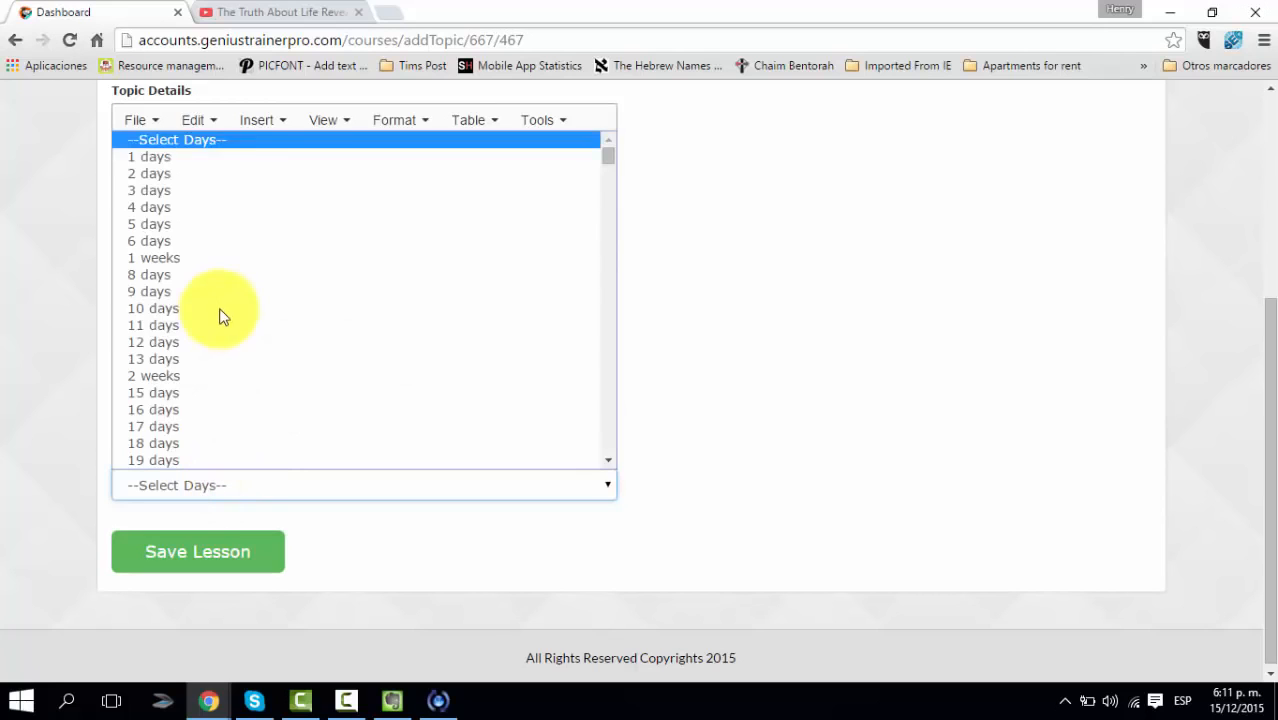
click(273, 189)
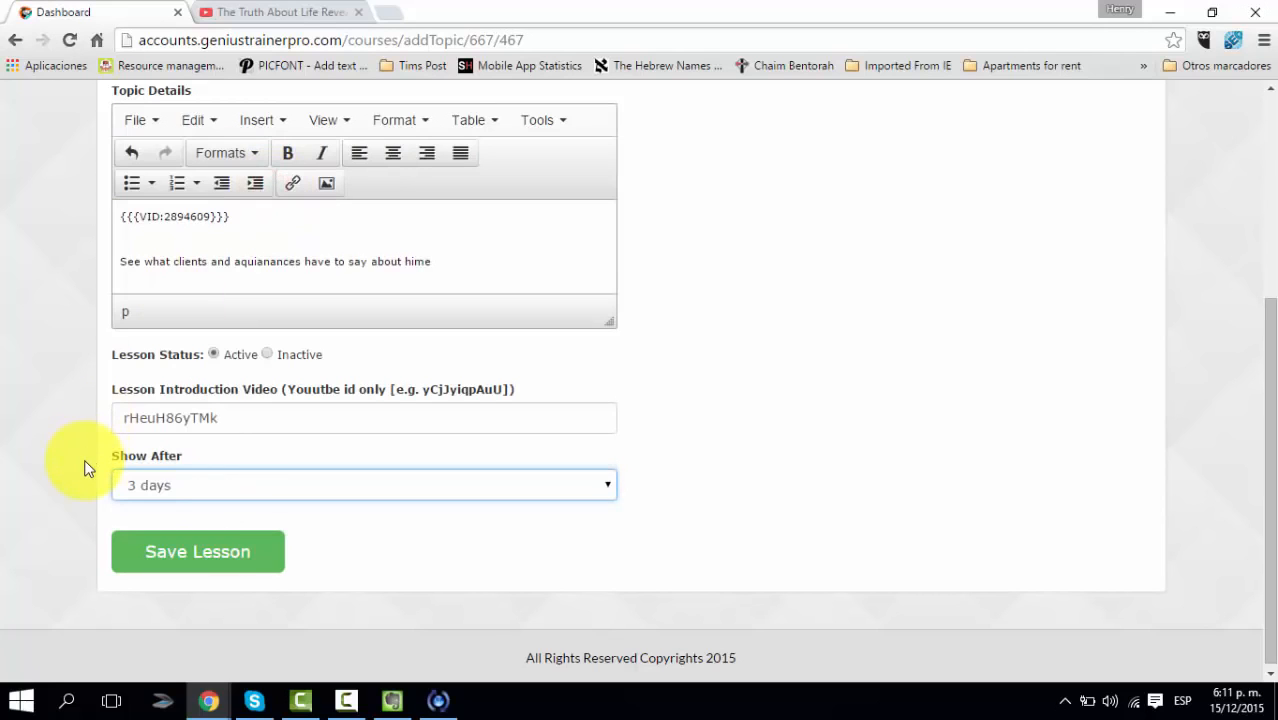
click(140, 549)
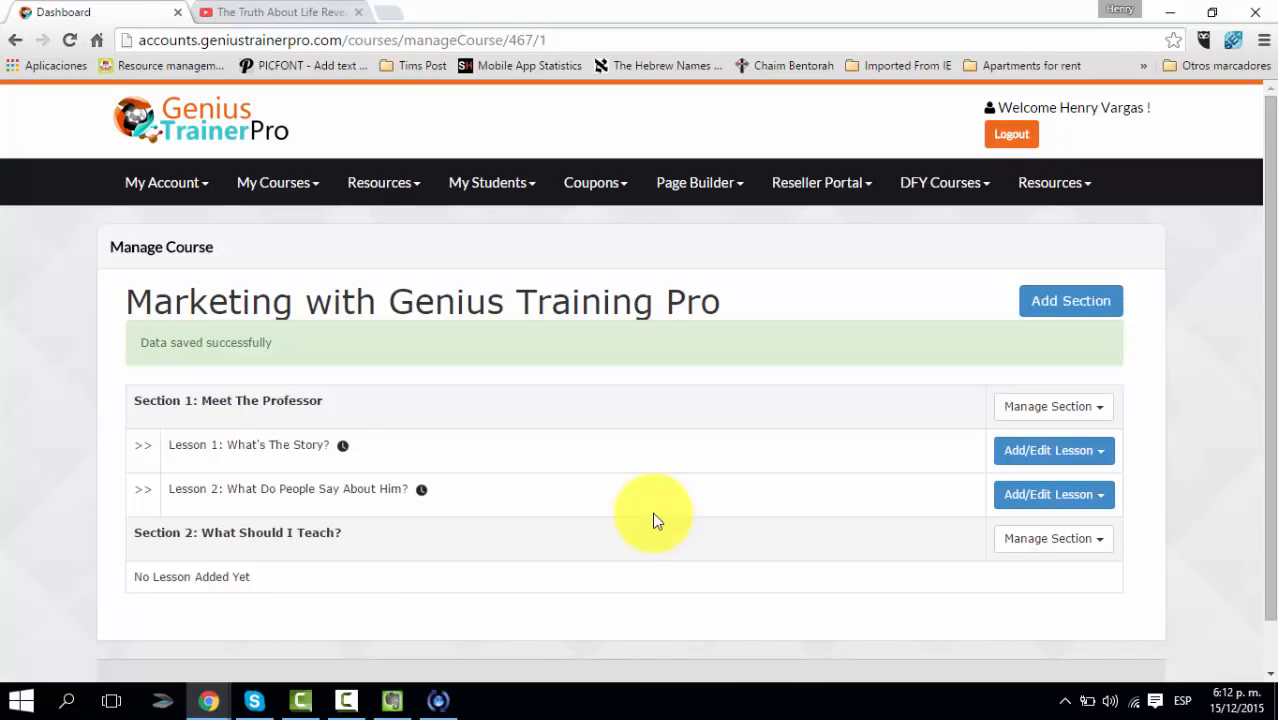
From My Courses > List Courses, view course 467's public link page, then come back to the list.
click(302, 188)
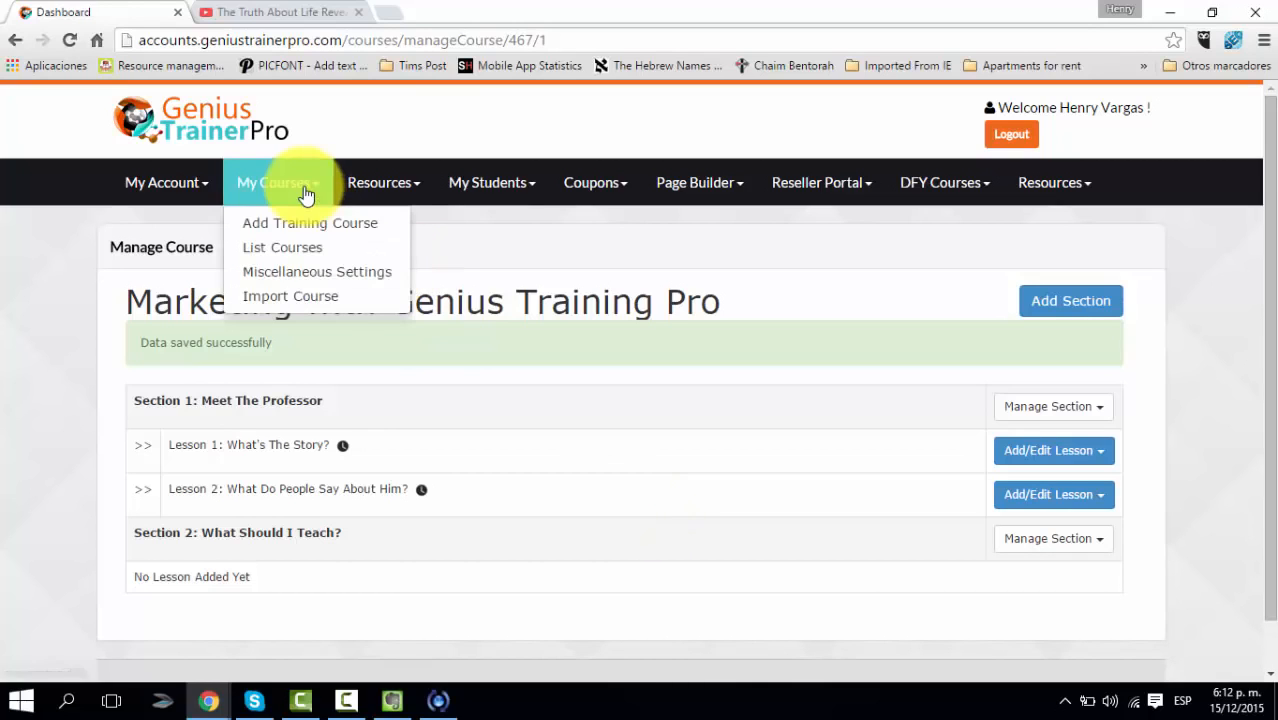
click(300, 248)
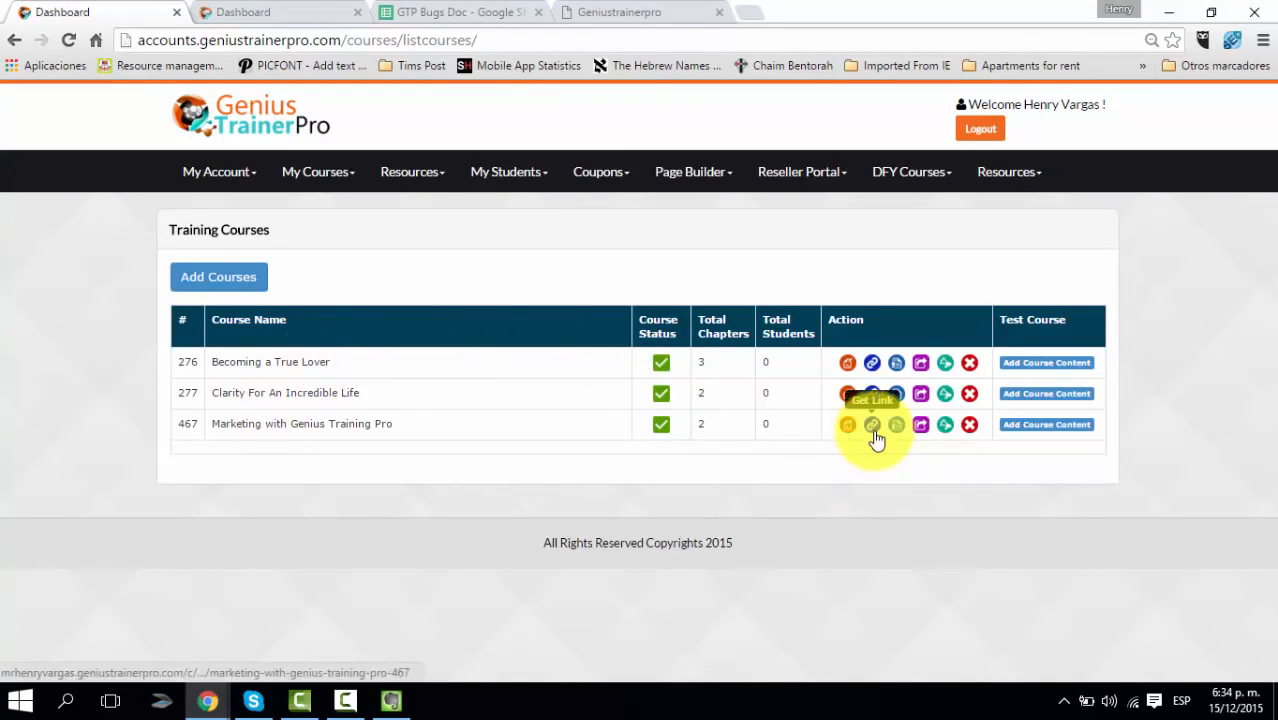
click(873, 426)
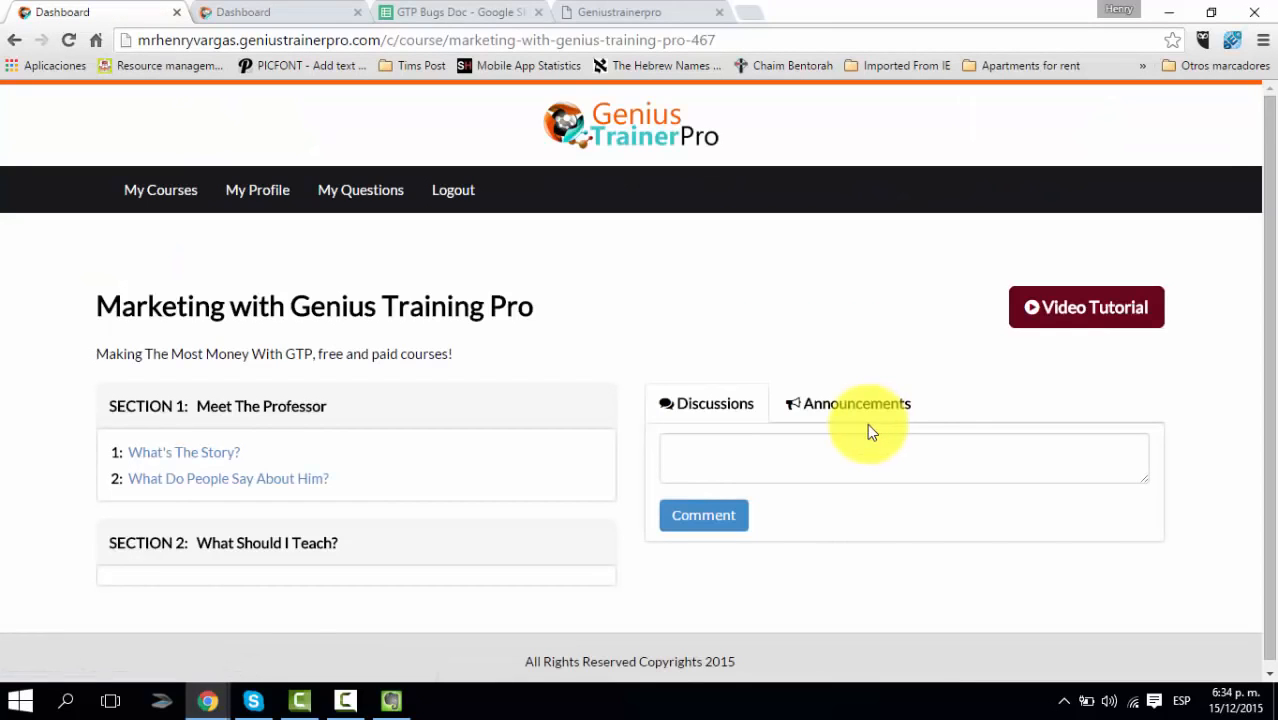
click(15, 42)
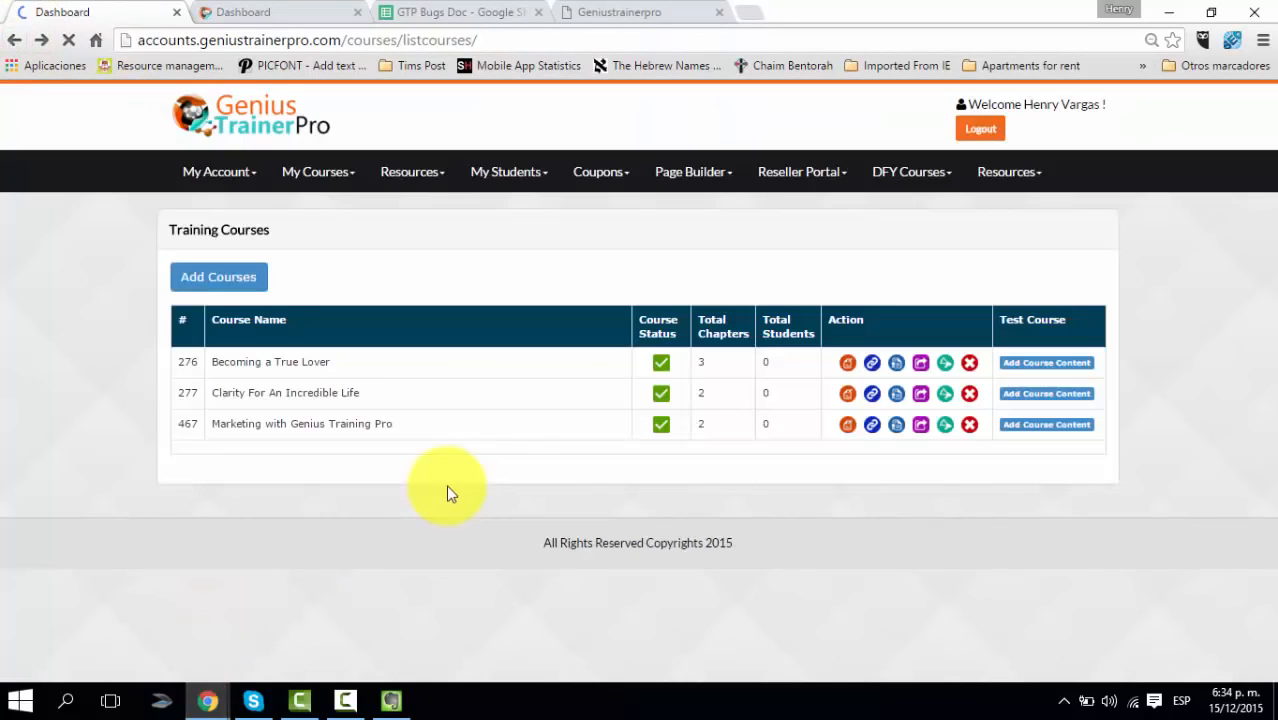
Open course 467's public page in an incognito window, then open its Add Course Content page.
right_click(875, 431)
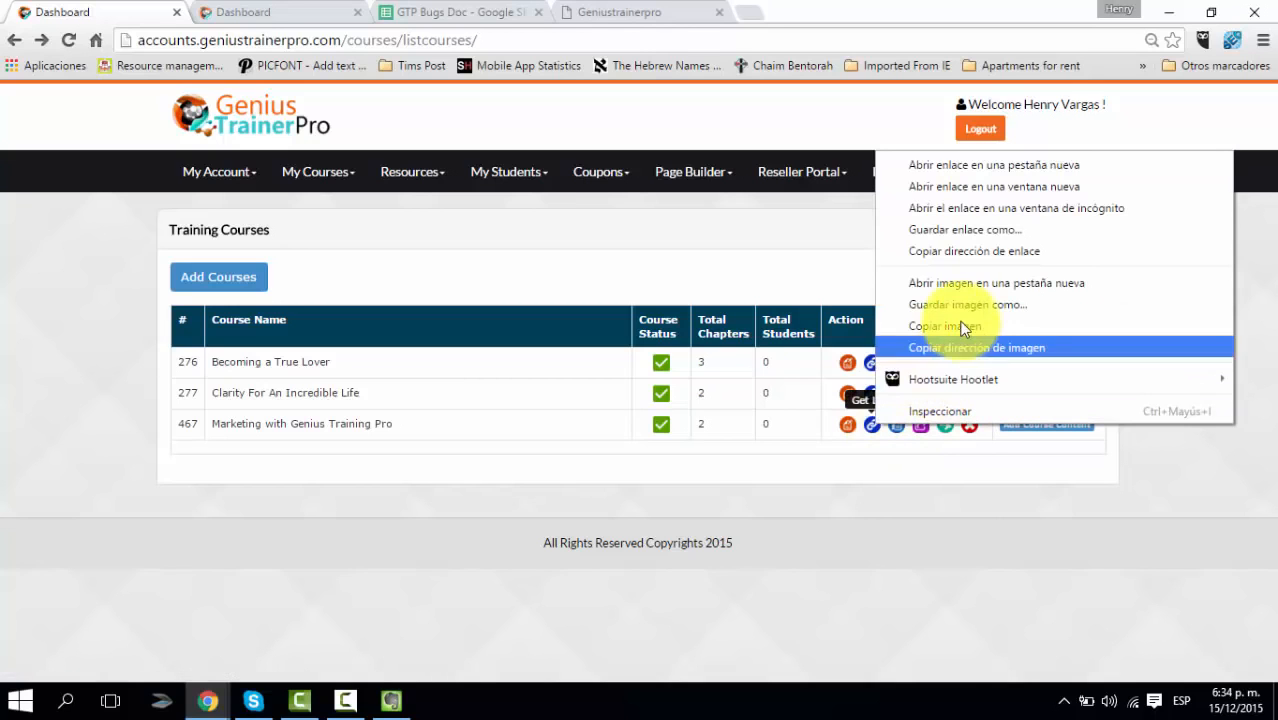
click(1034, 209)
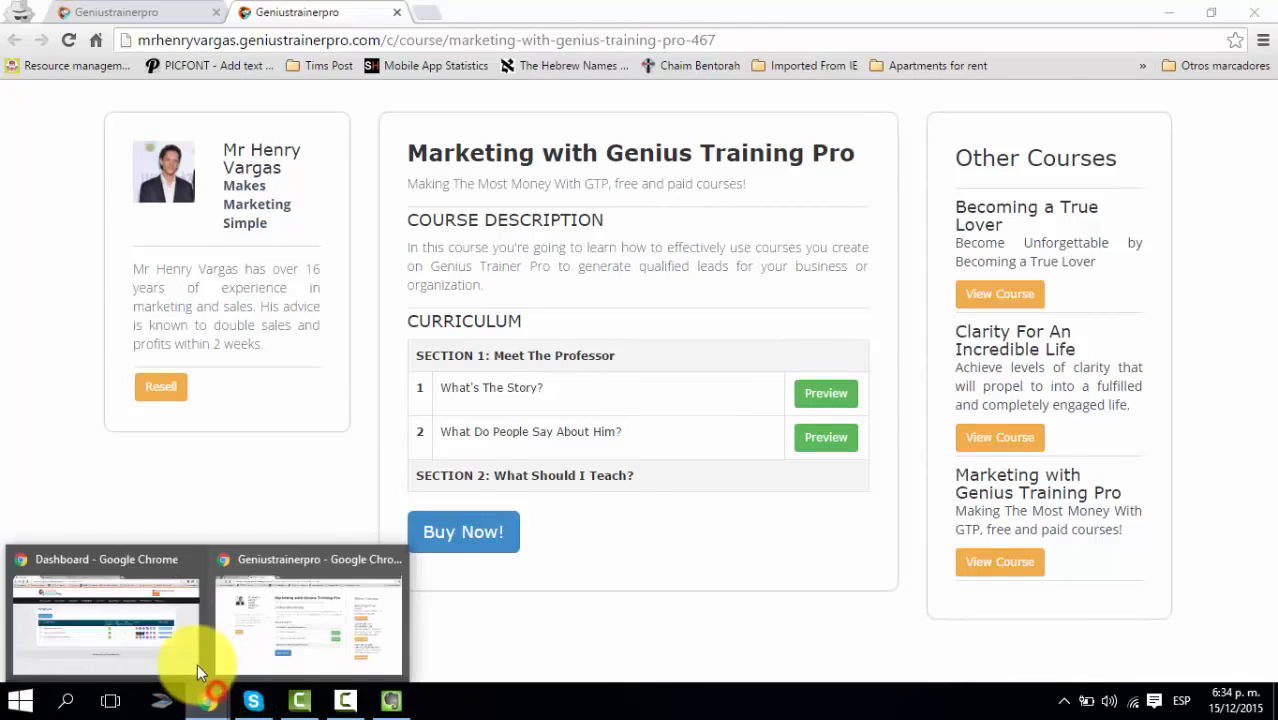
click(196, 668)
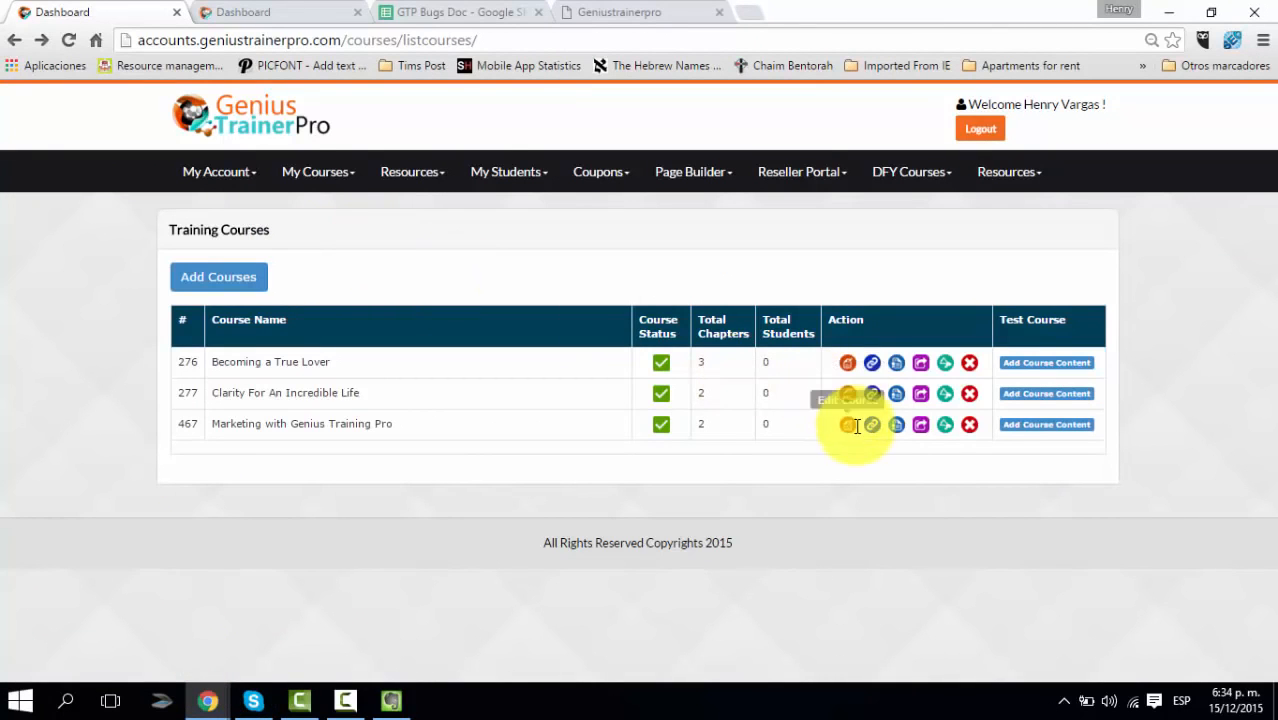
click(1020, 426)
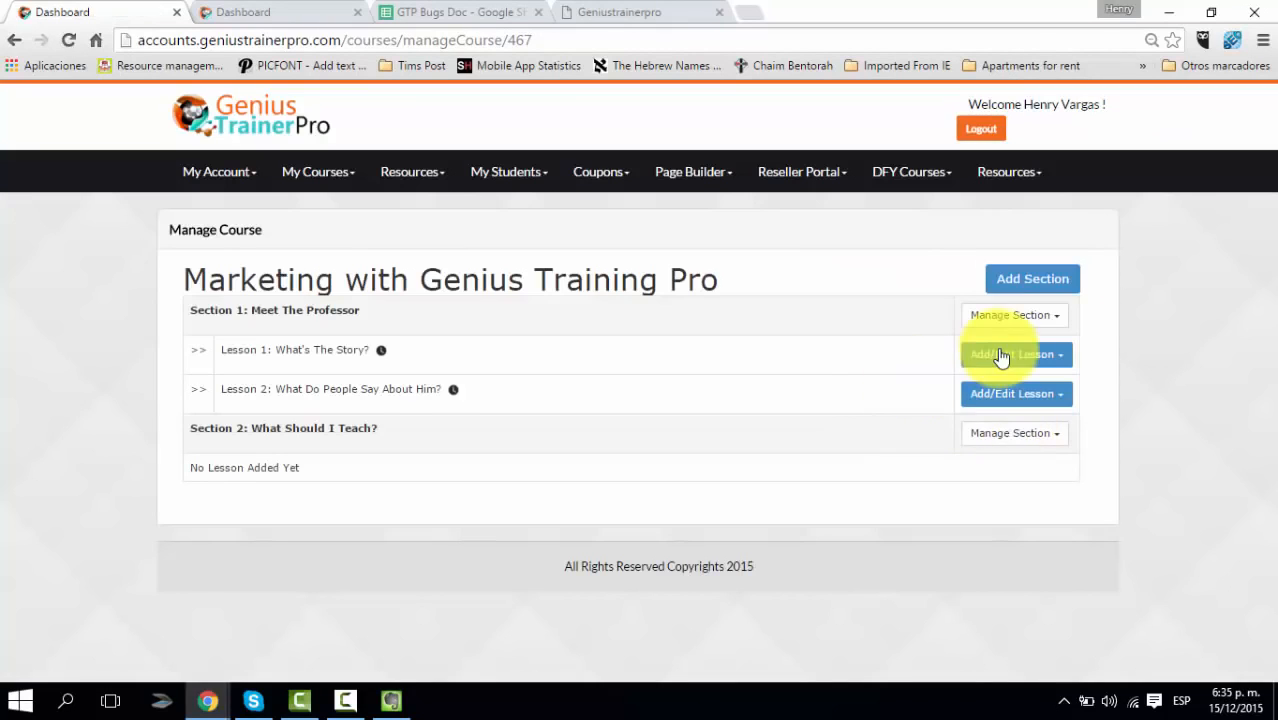
Edit Lesson 1 'What's The Story?' and select the text of its YouTube video ID field.
click(1045, 354)
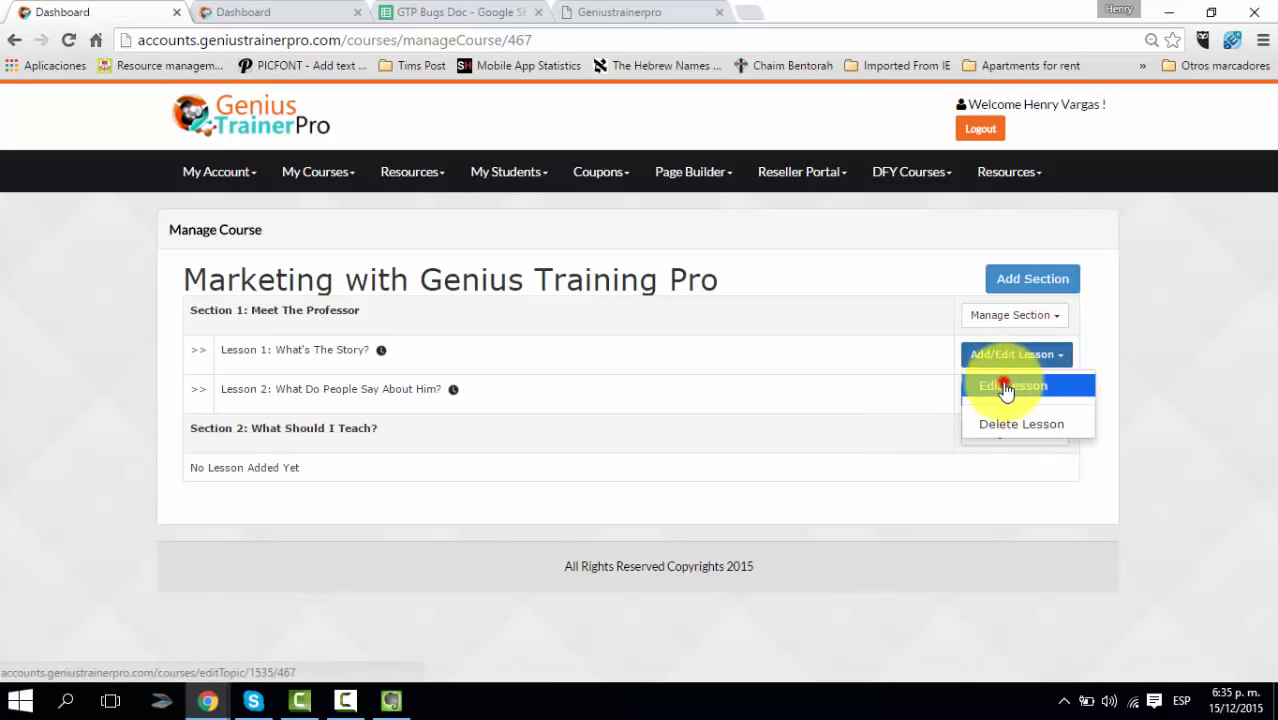
click(1008, 388)
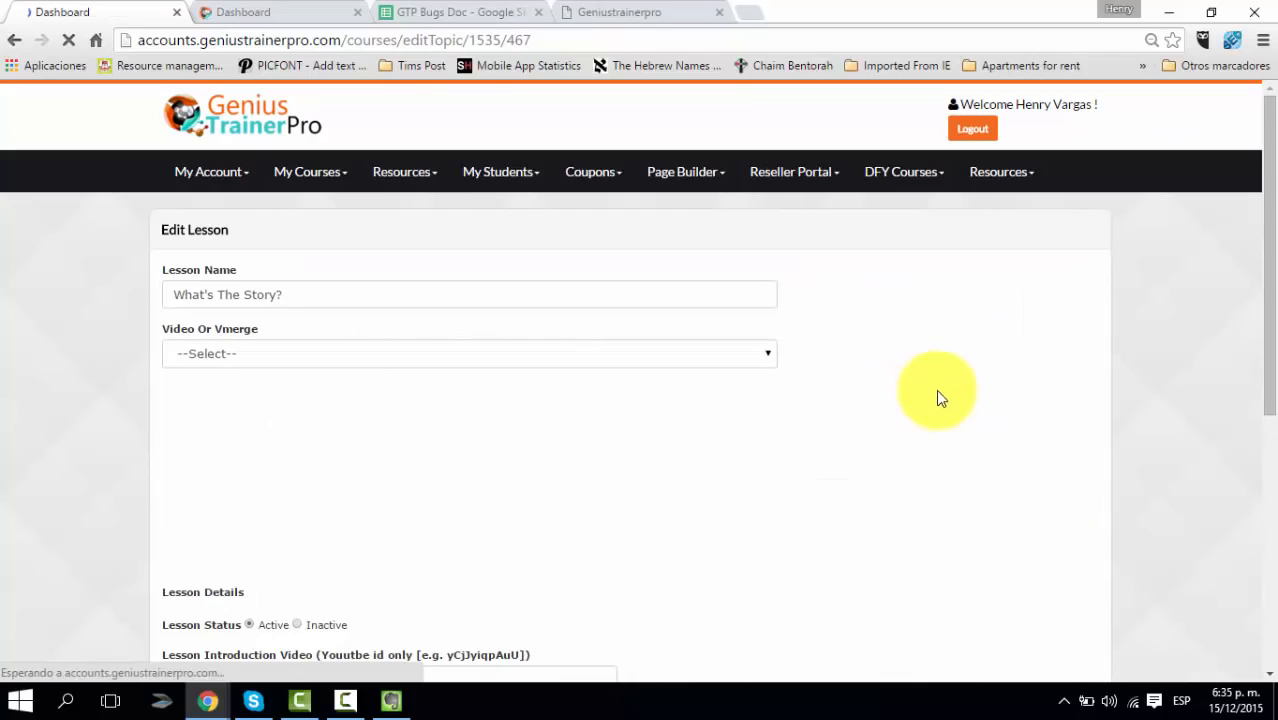
scroll(987, 431, down, 5)
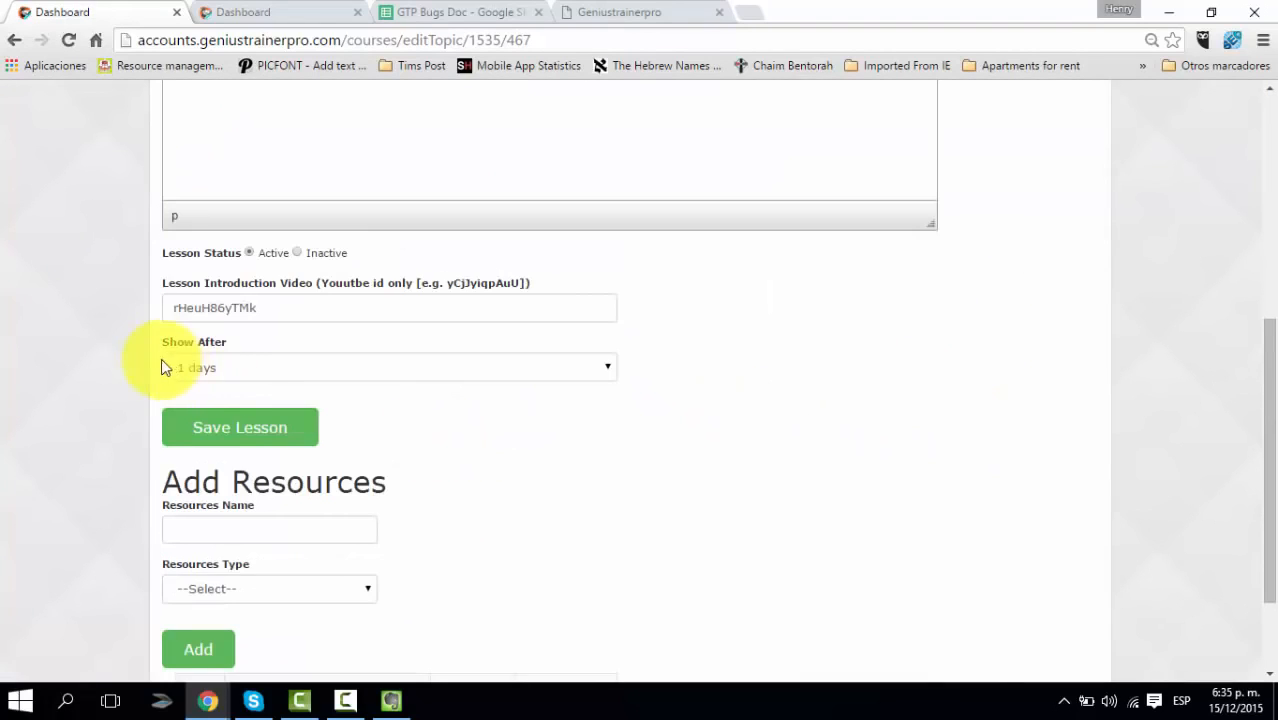
drag(205, 308, 248, 311)
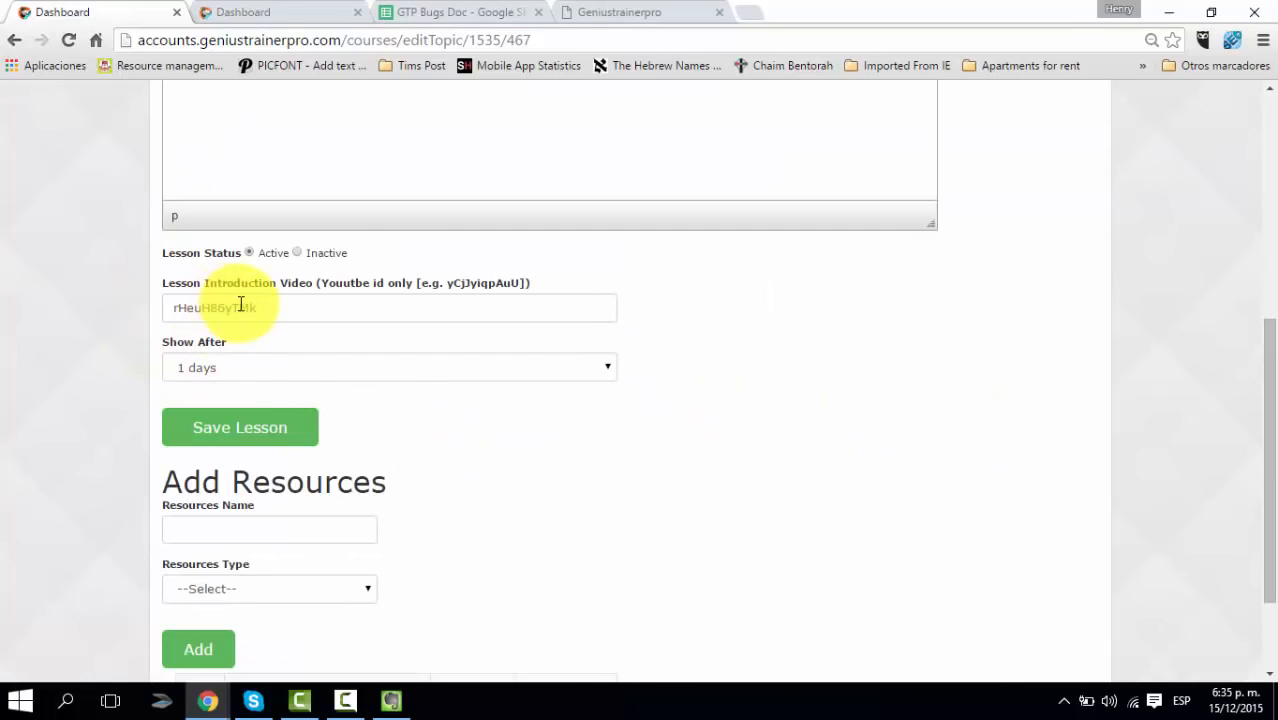
drag(210, 699, 273, 646)
In the incognito window, watch lesson 1's preview video, then trim the address to the root domain.
click(253, 694)
click(285, 660)
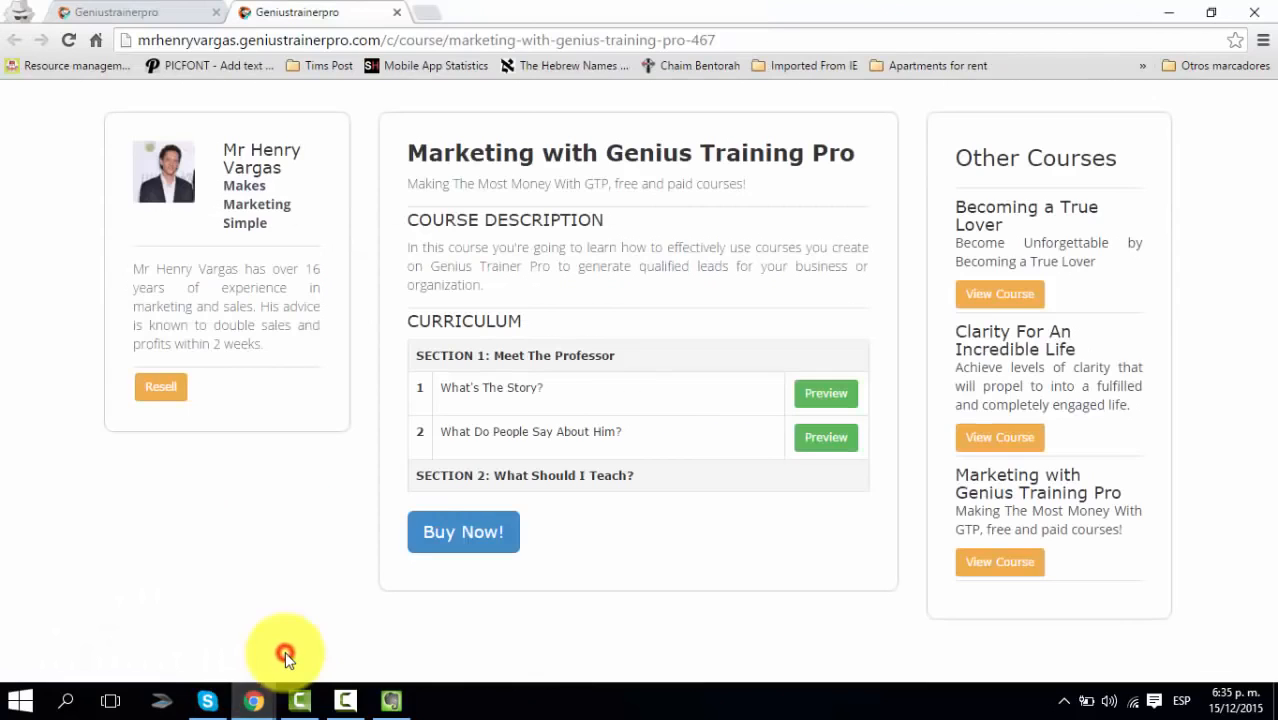
click(828, 394)
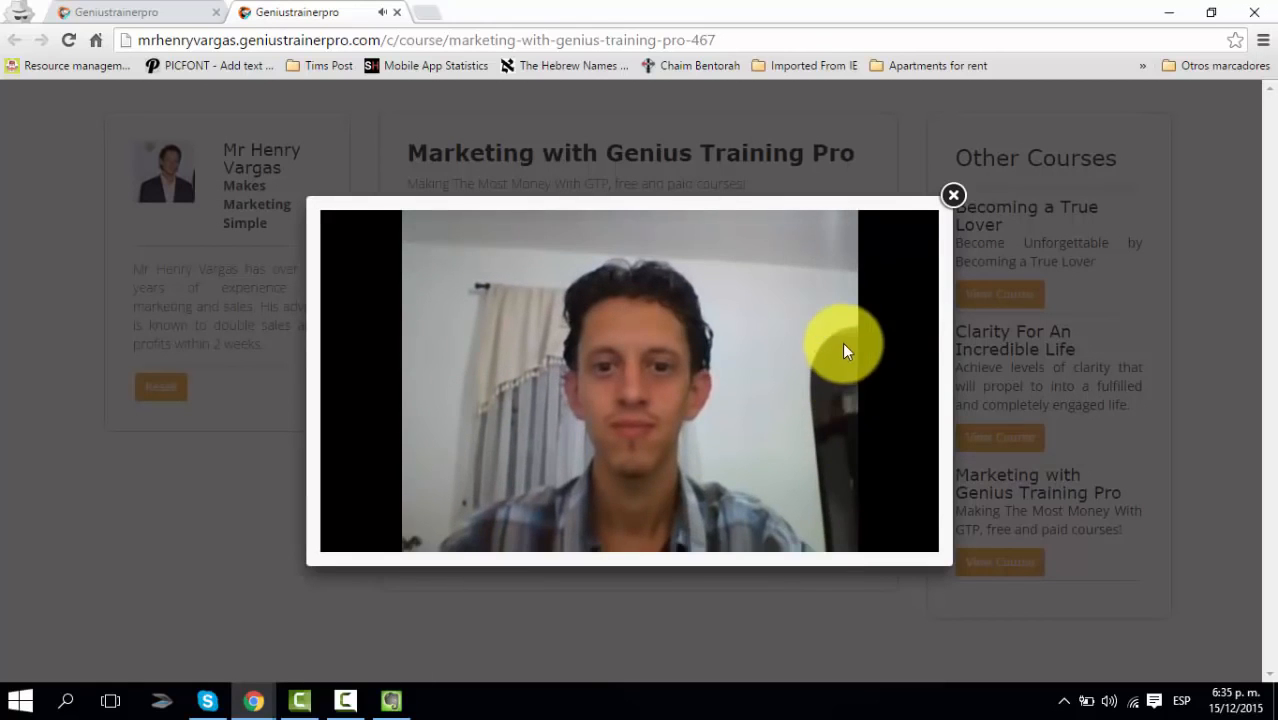
click(955, 195)
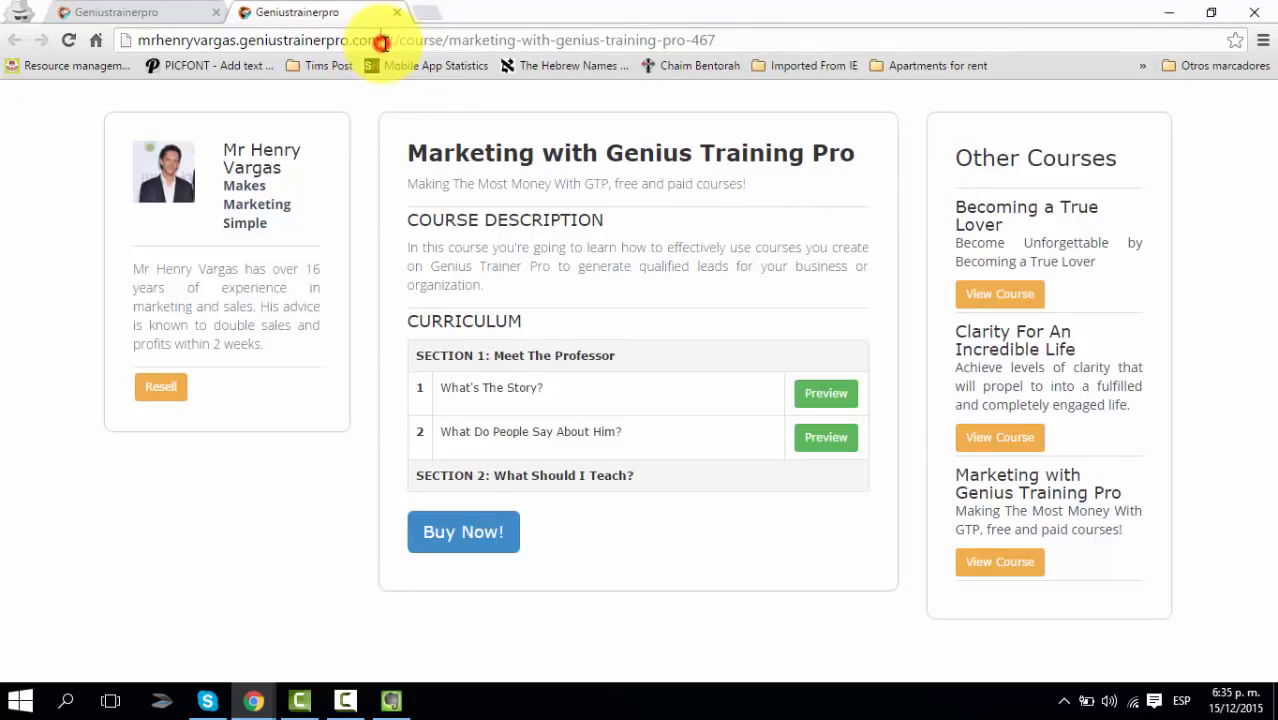
drag(381, 42, 747, 37)
key(BackSpace)
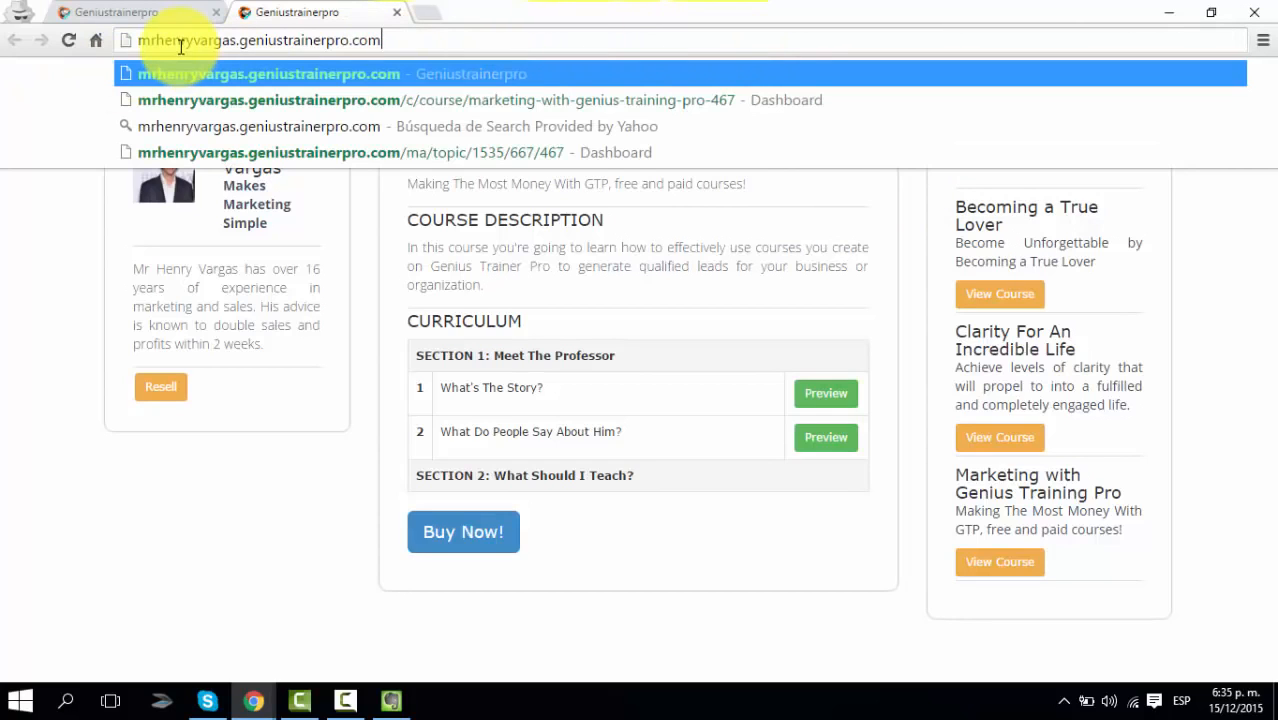
click(250, 700)
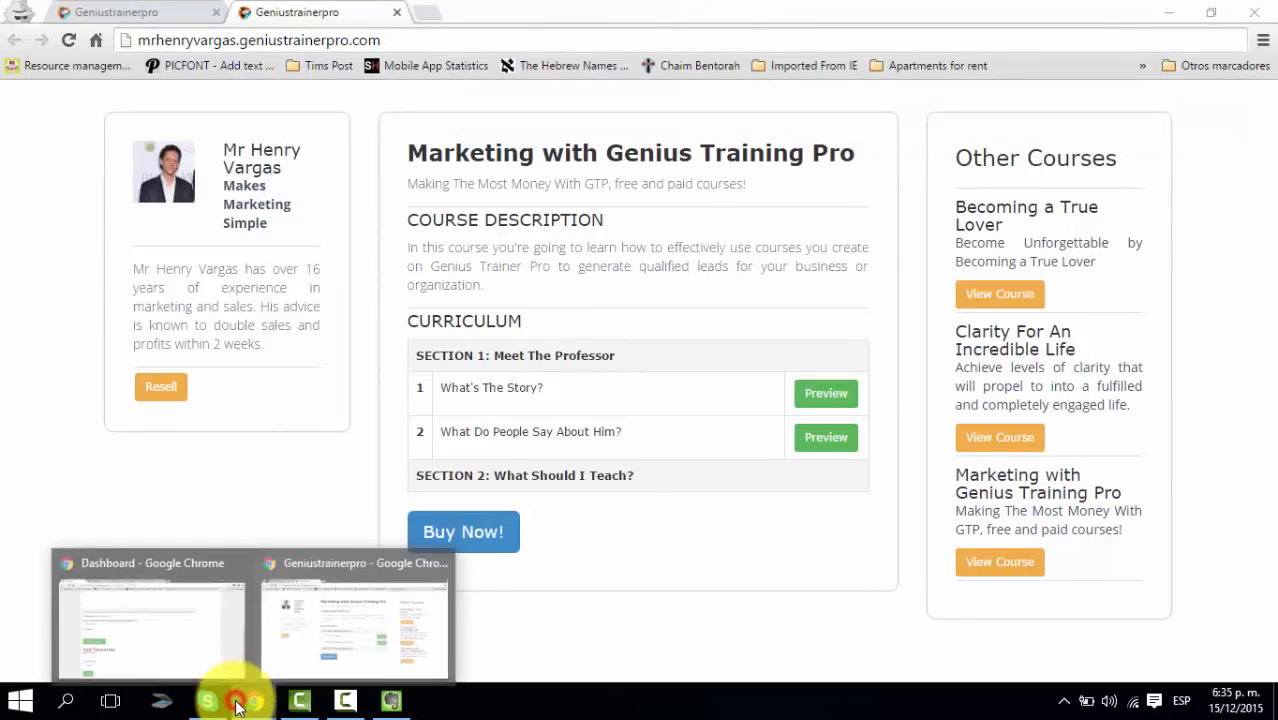
click(228, 634)
click(292, 12)
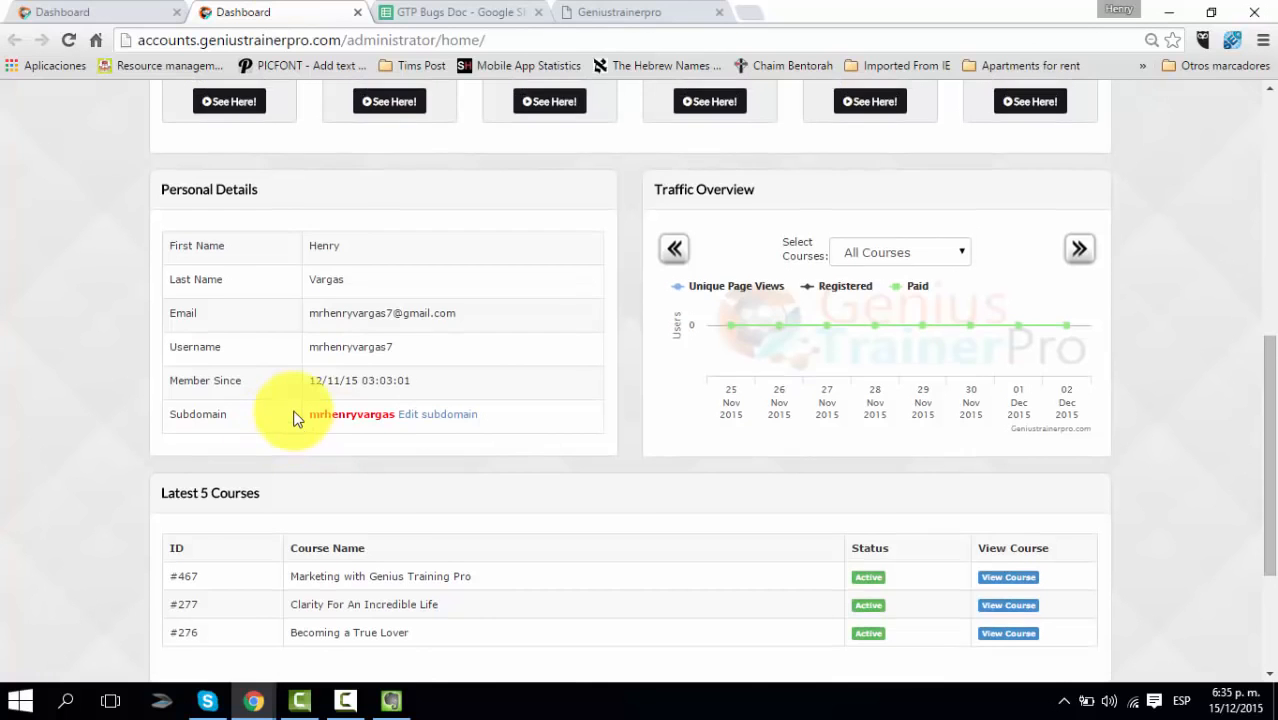
scroll(285, 419, up, 6)
click(230, 172)
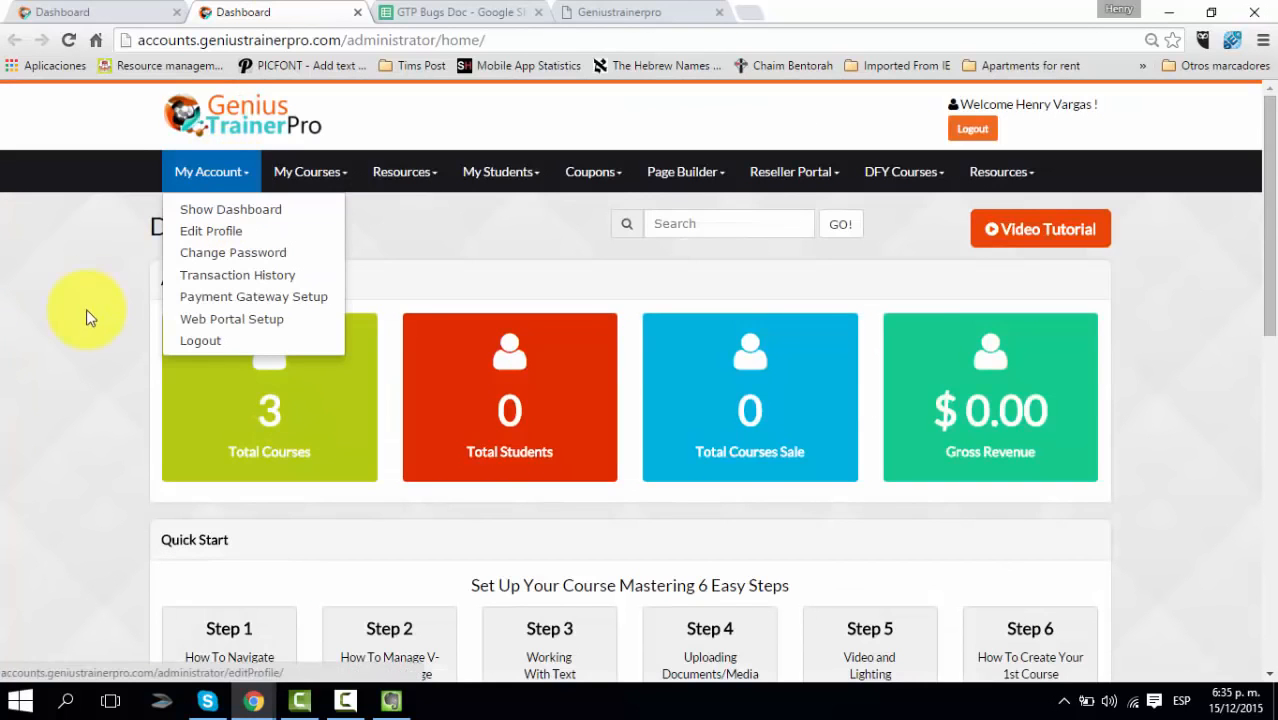
scroll(86, 316, down, 6)
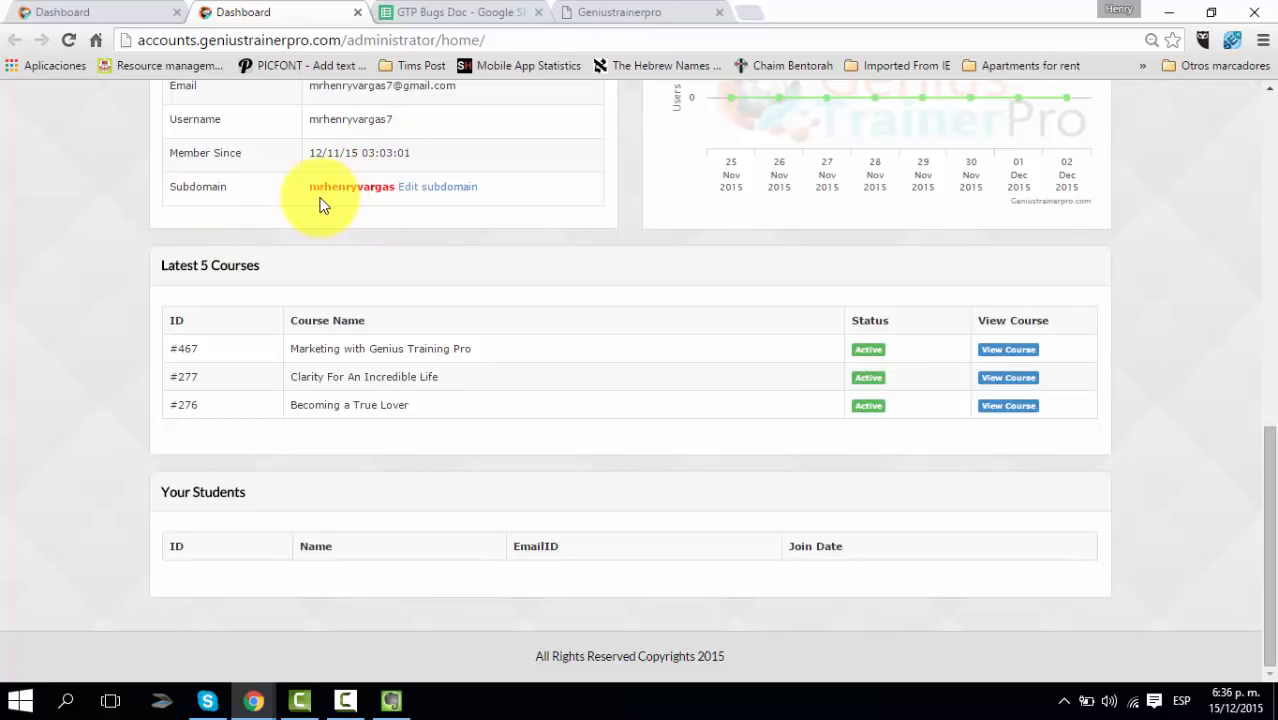
mouse_move(254, 700)
click(298, 639)
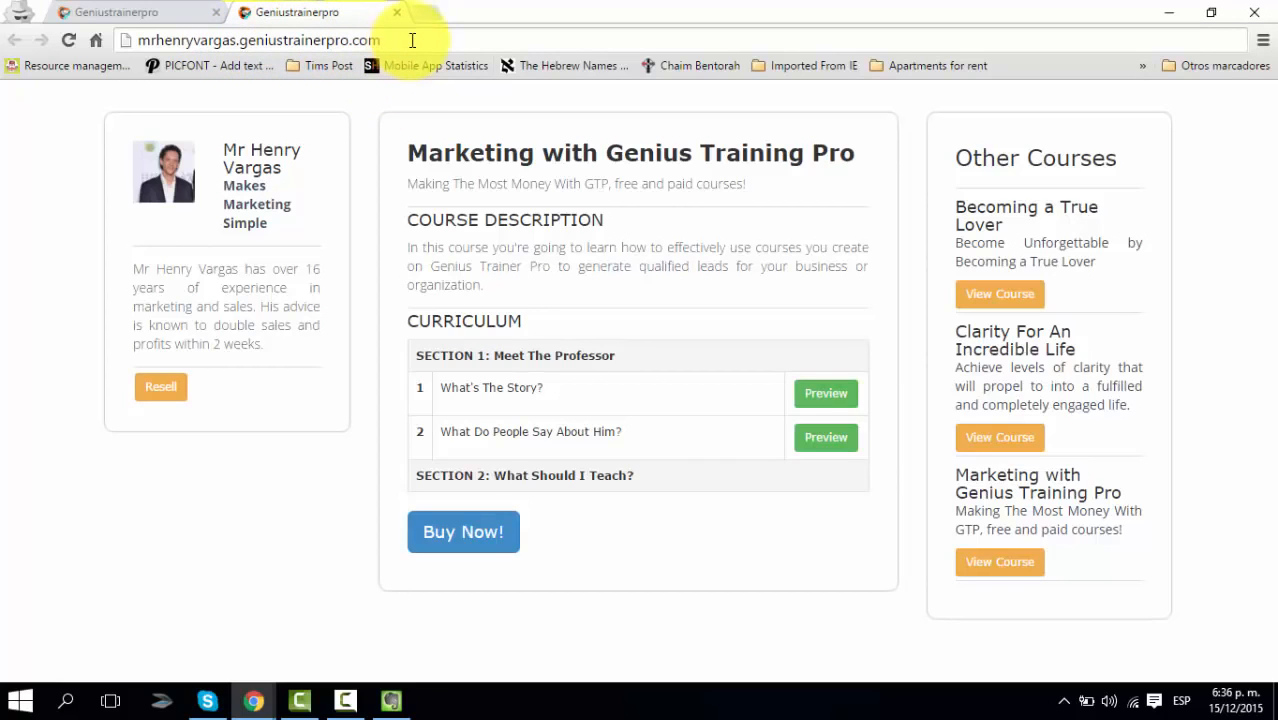
key(Return)
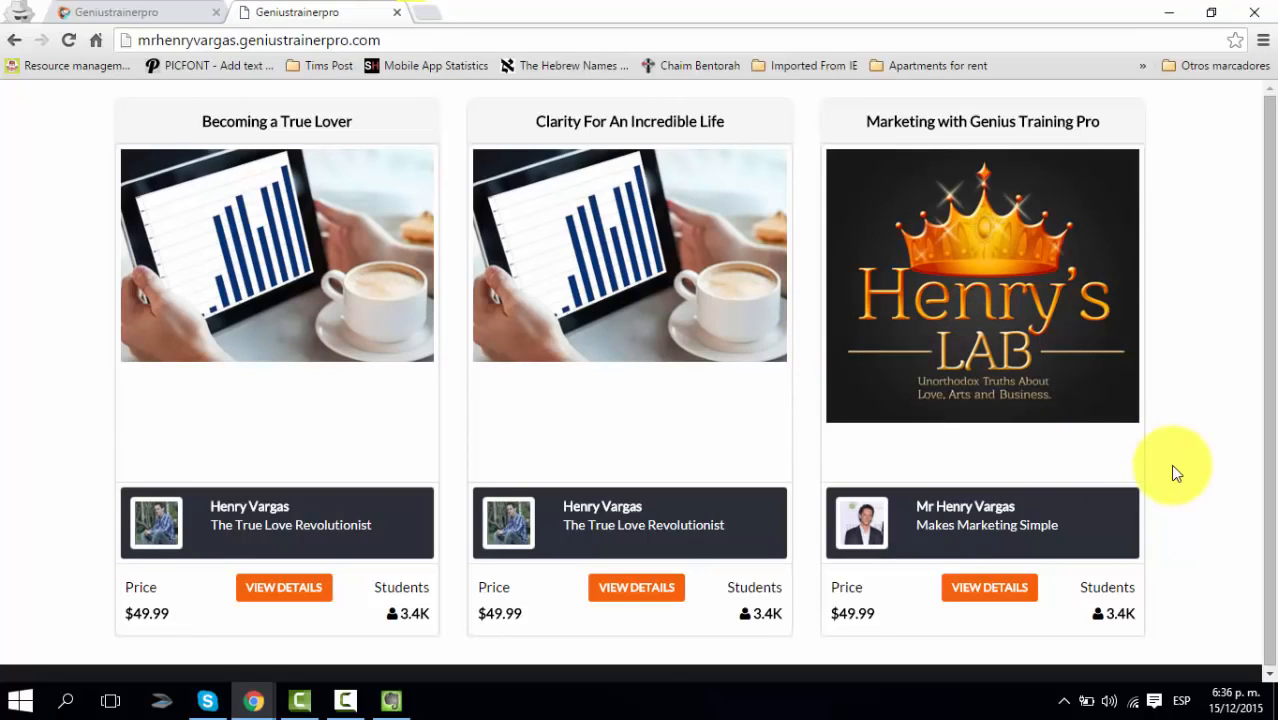
click(254, 697)
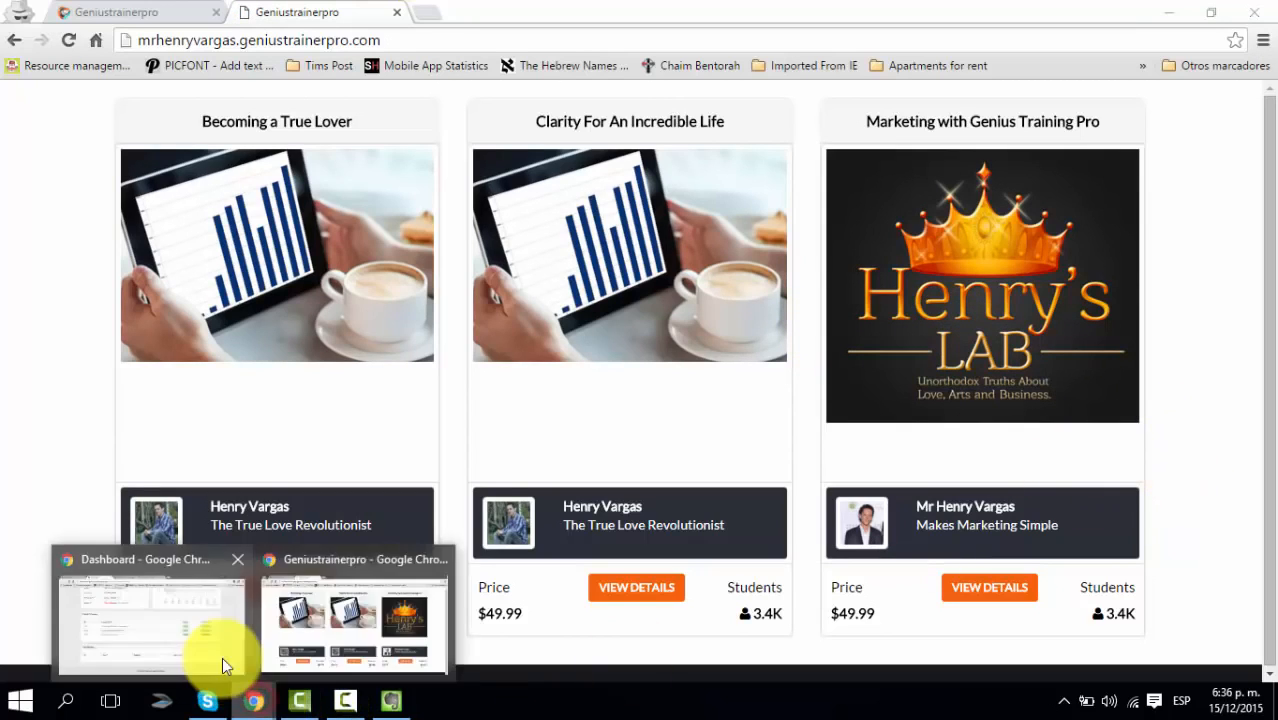
click(222, 657)
scroll(687, 370, up, 3)
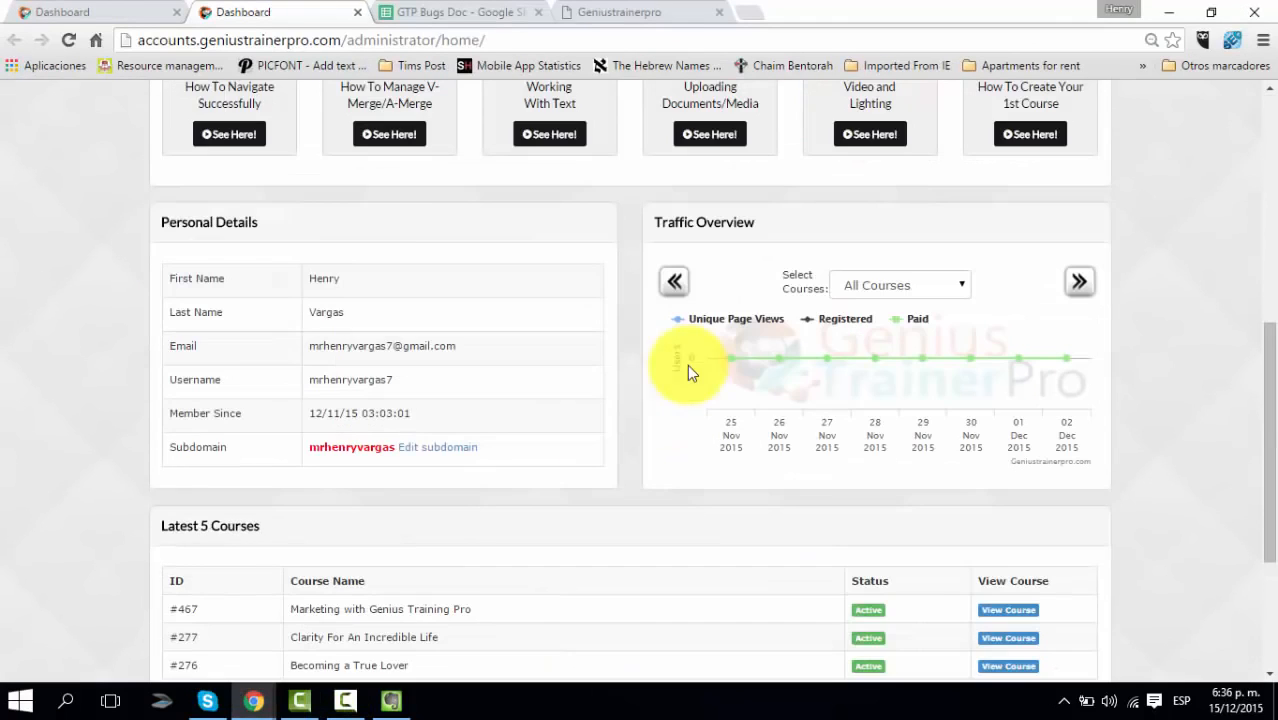
Add 'test zip' as an Others-type resource to 'What's The Story?' and return to Manage Course.
click(87, 20)
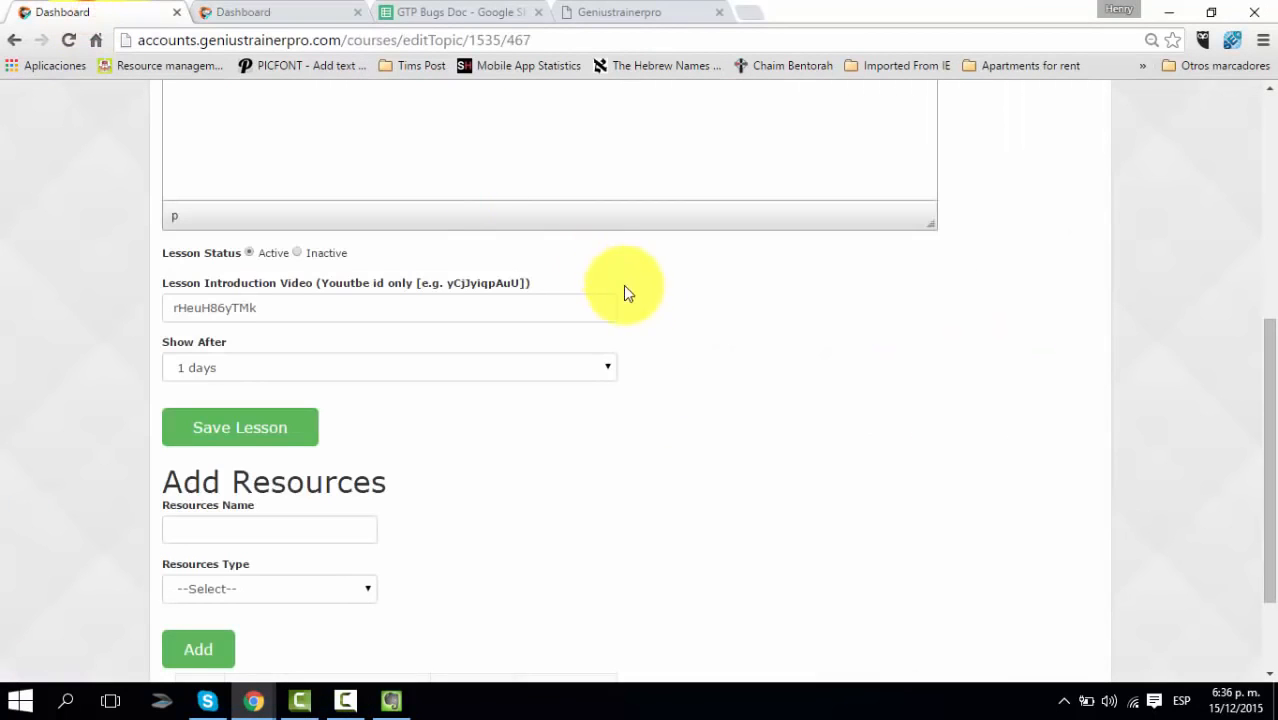
scroll(516, 476, down, 5)
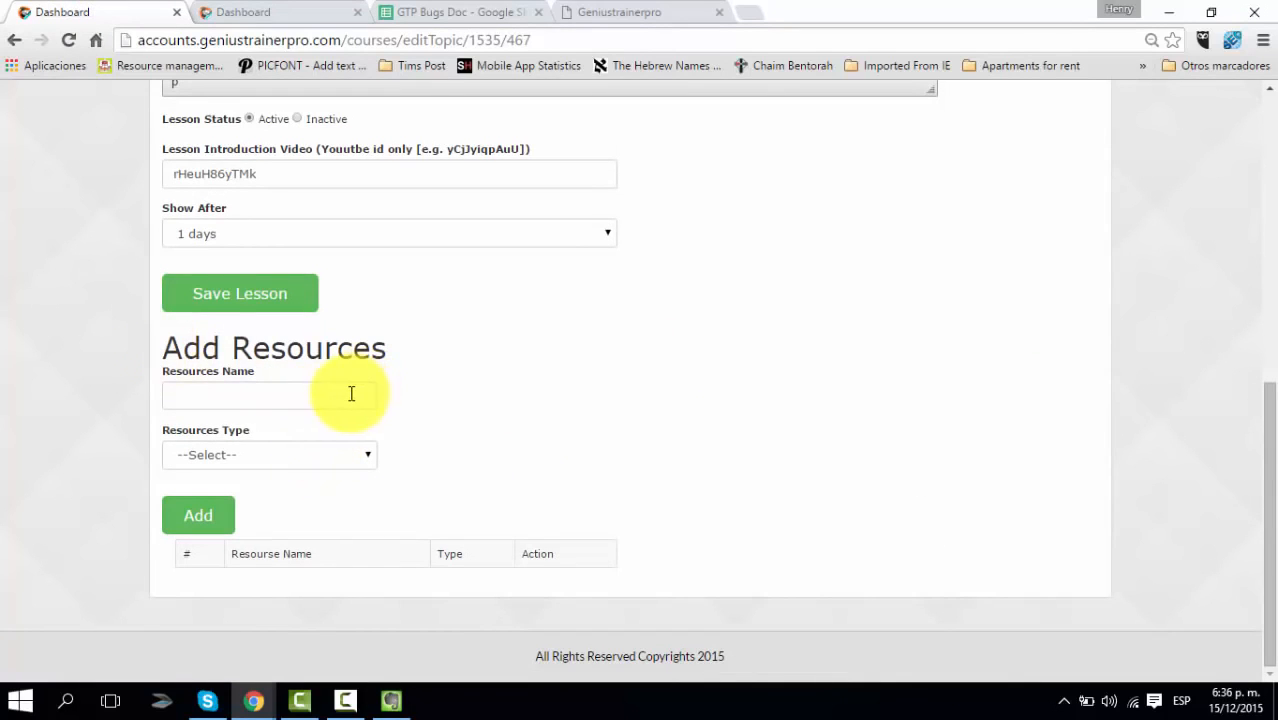
click(350, 450)
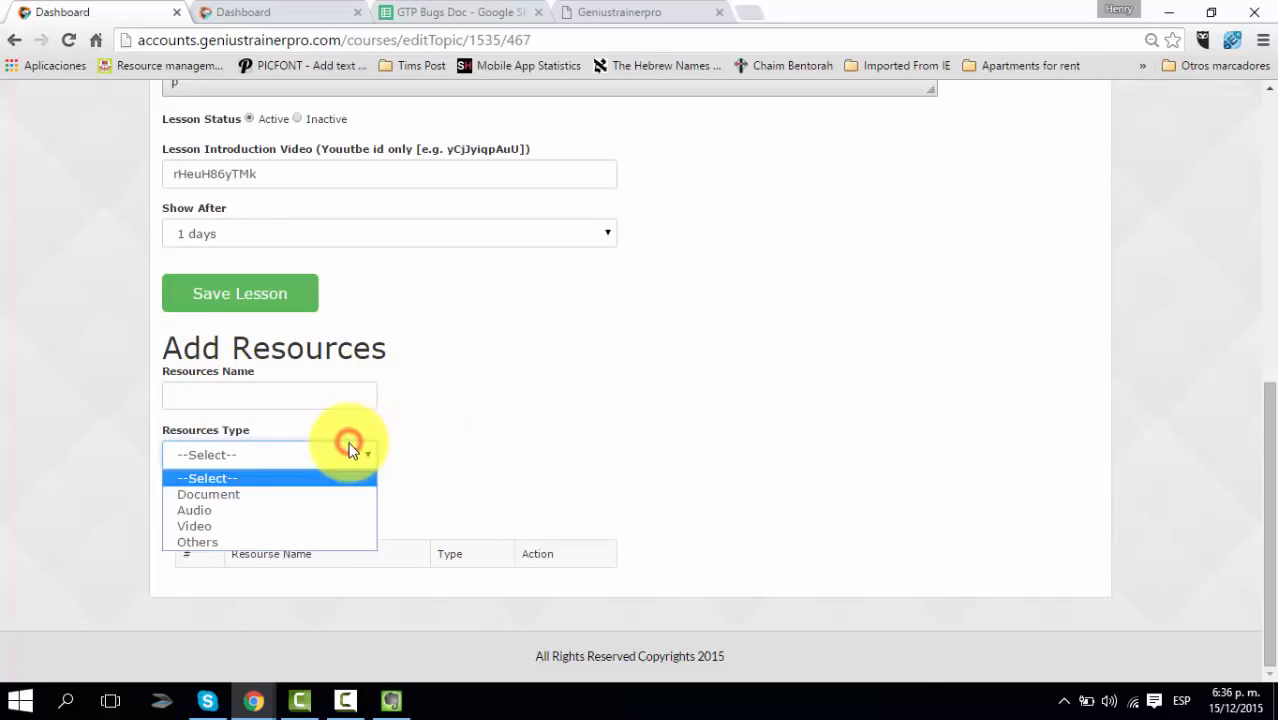
click(319, 541)
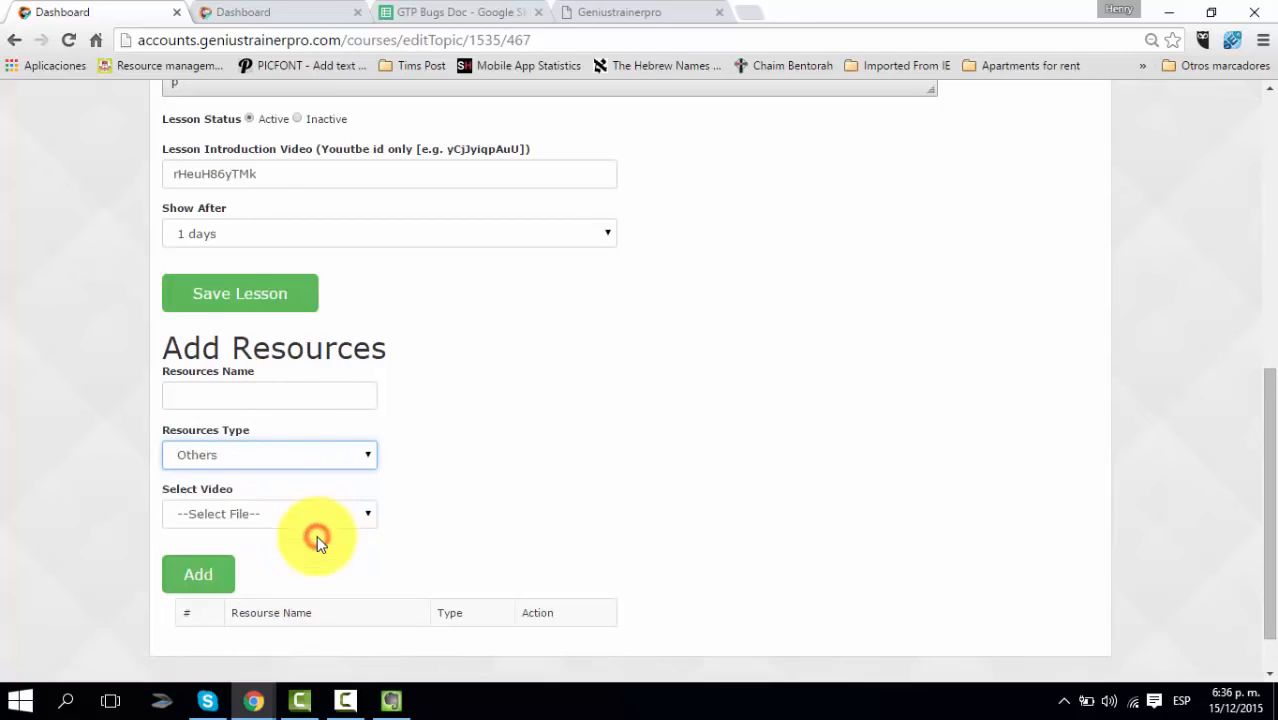
click(298, 521)
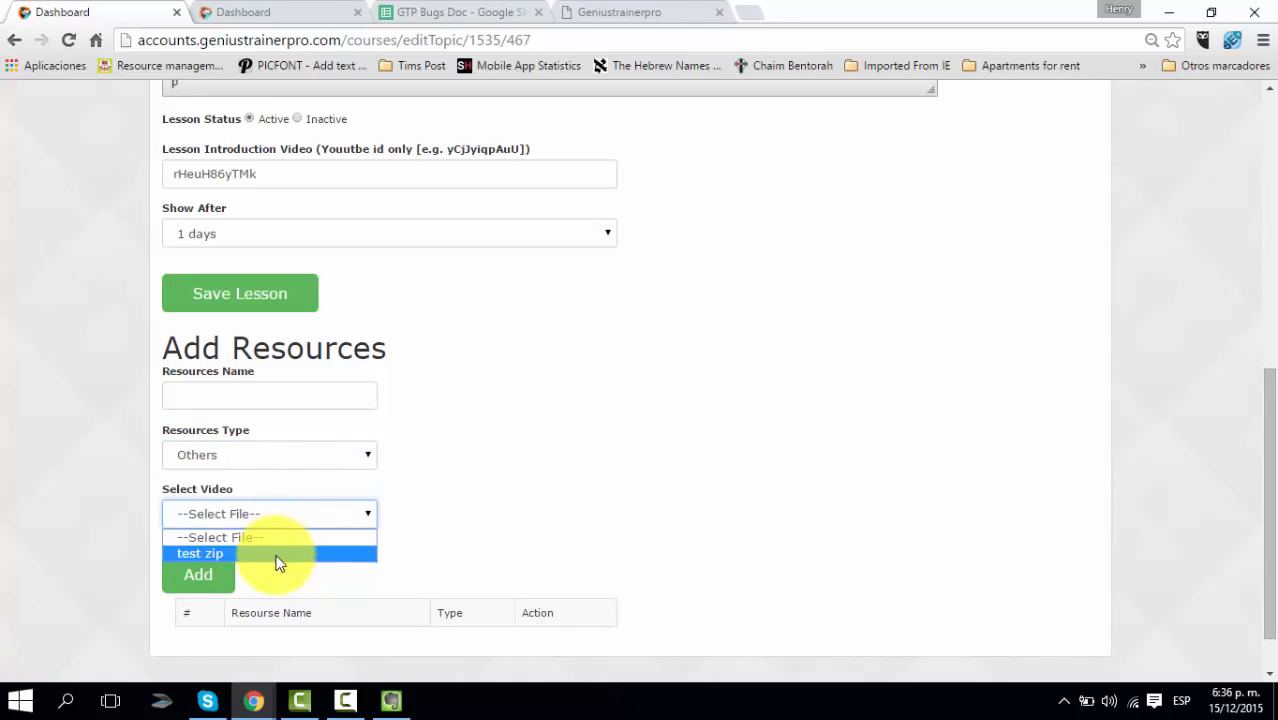
click(278, 558)
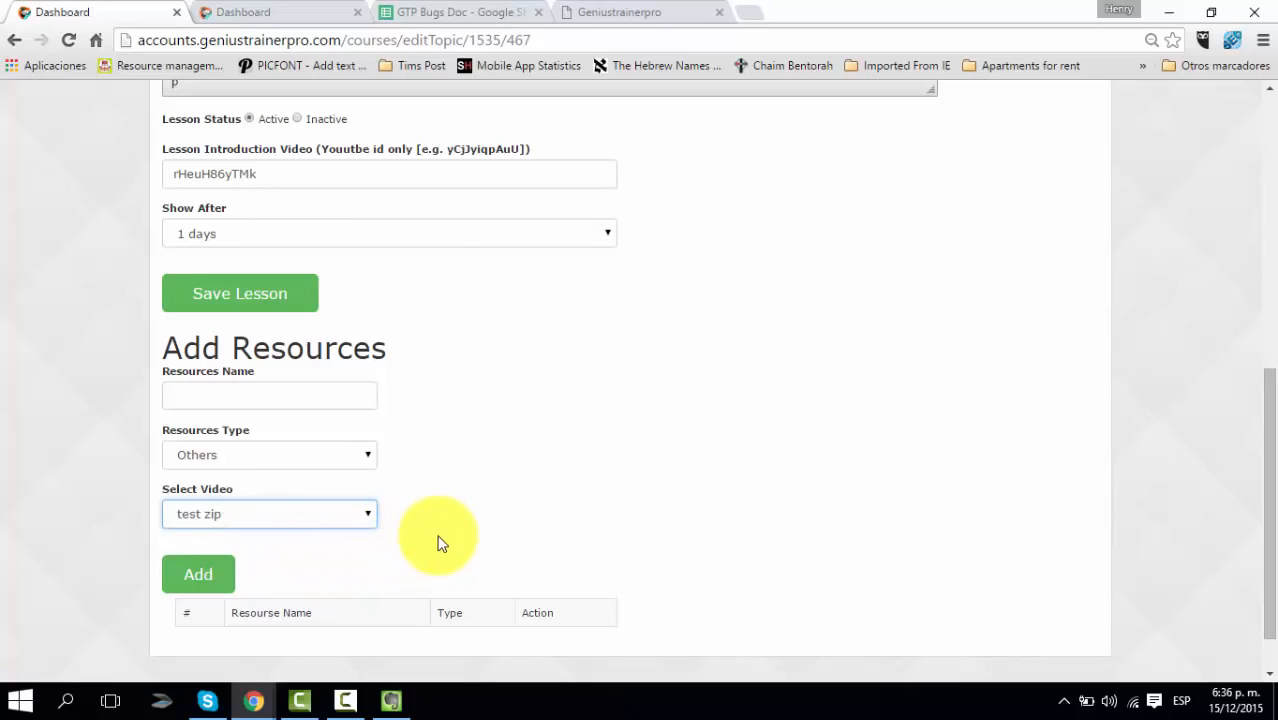
click(199, 580)
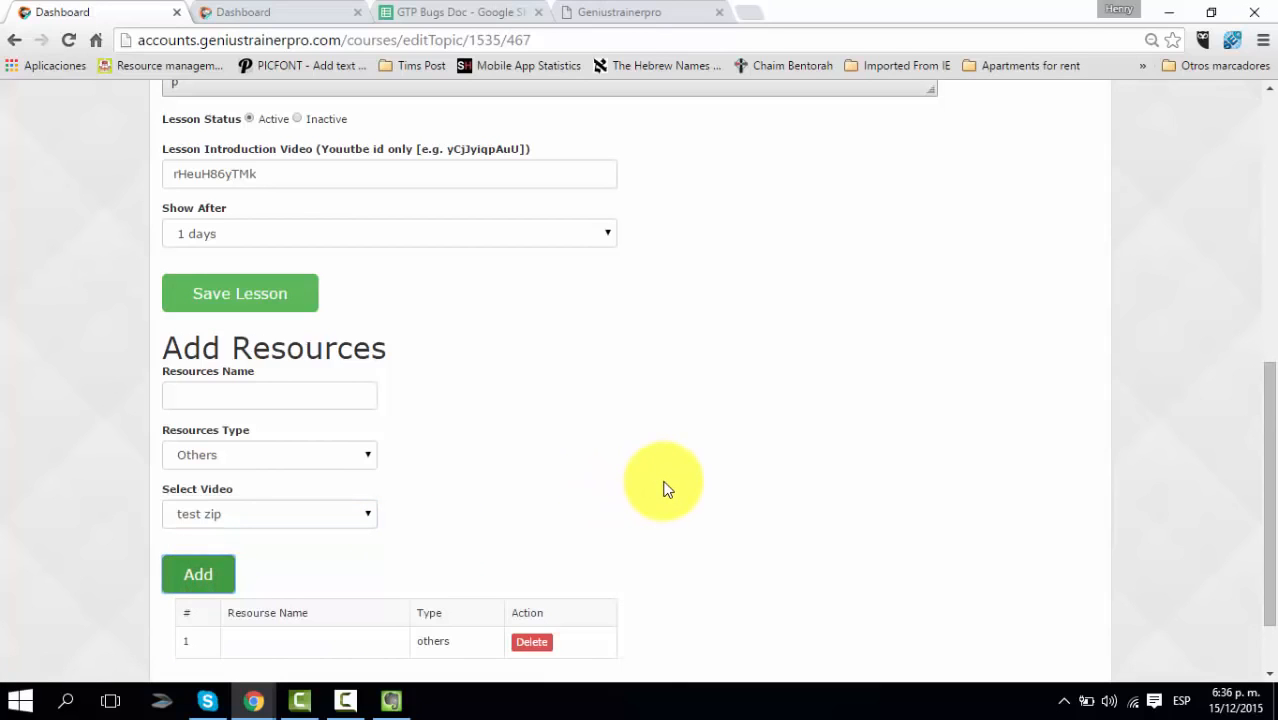
scroll(666, 485, up, 6)
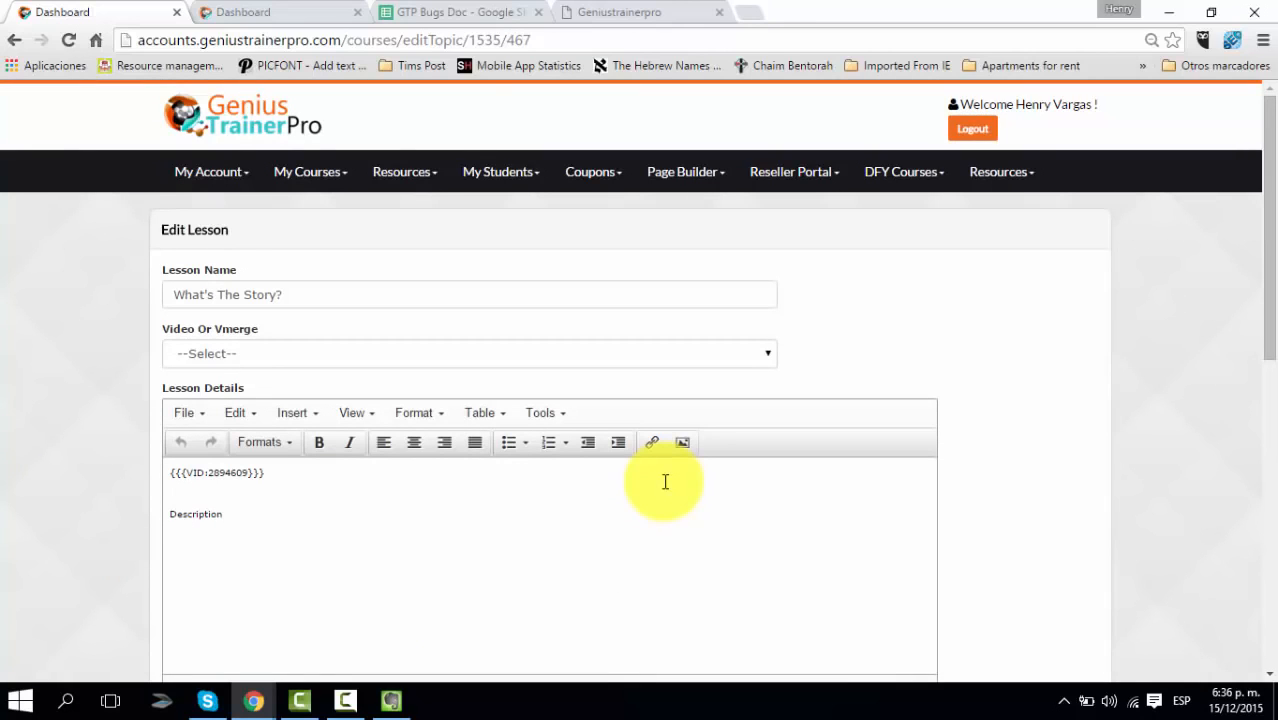
key(alt+Left)
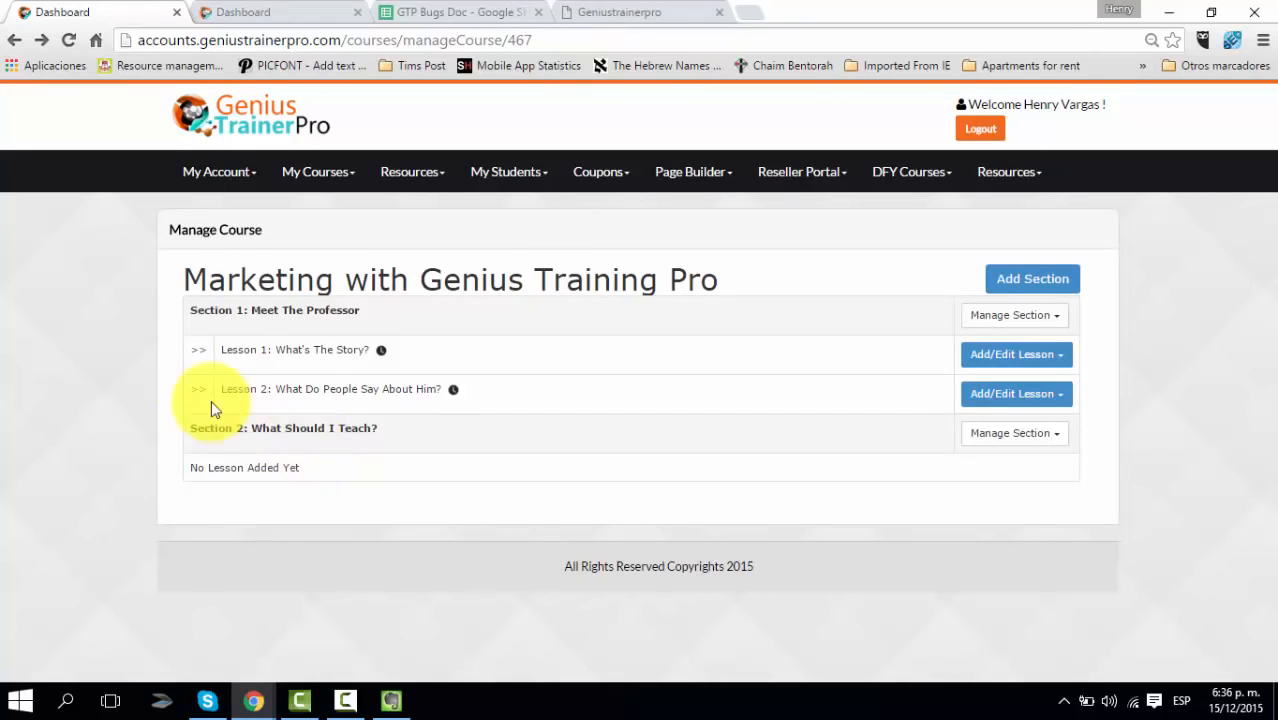
Display and select the share code for course 467 from the Training Courses list, then close it.
click(318, 174)
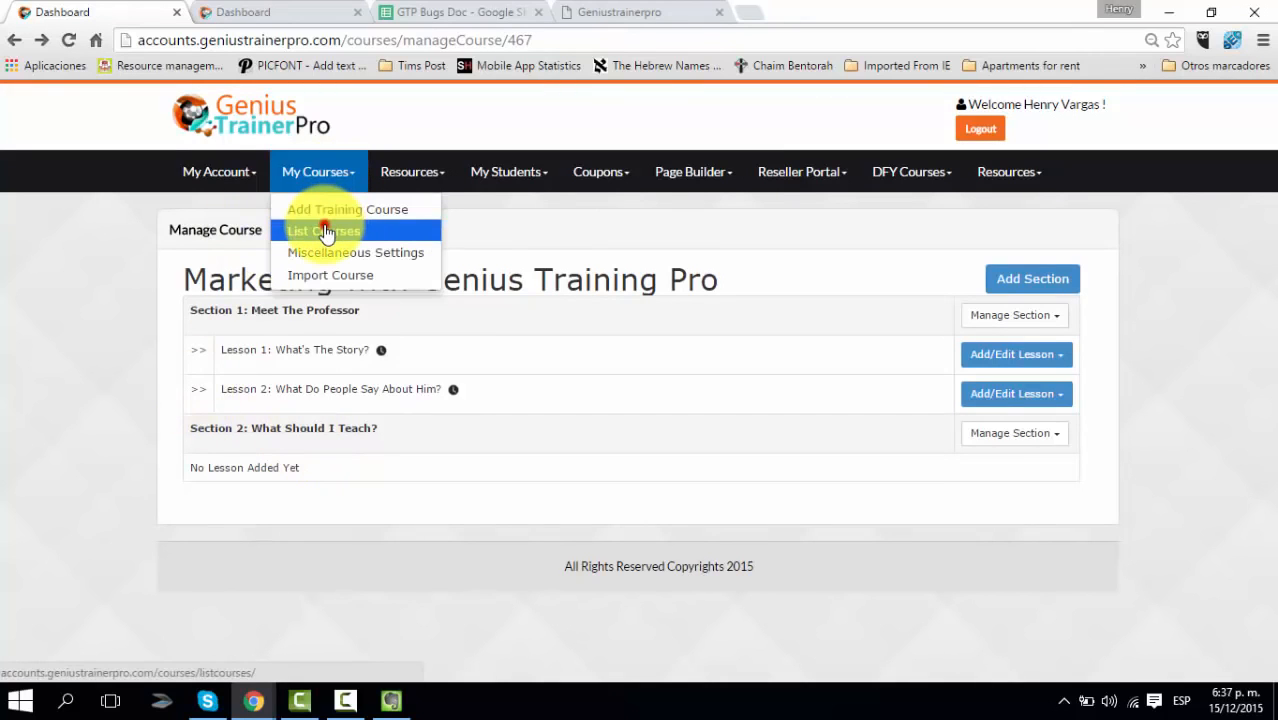
click(325, 230)
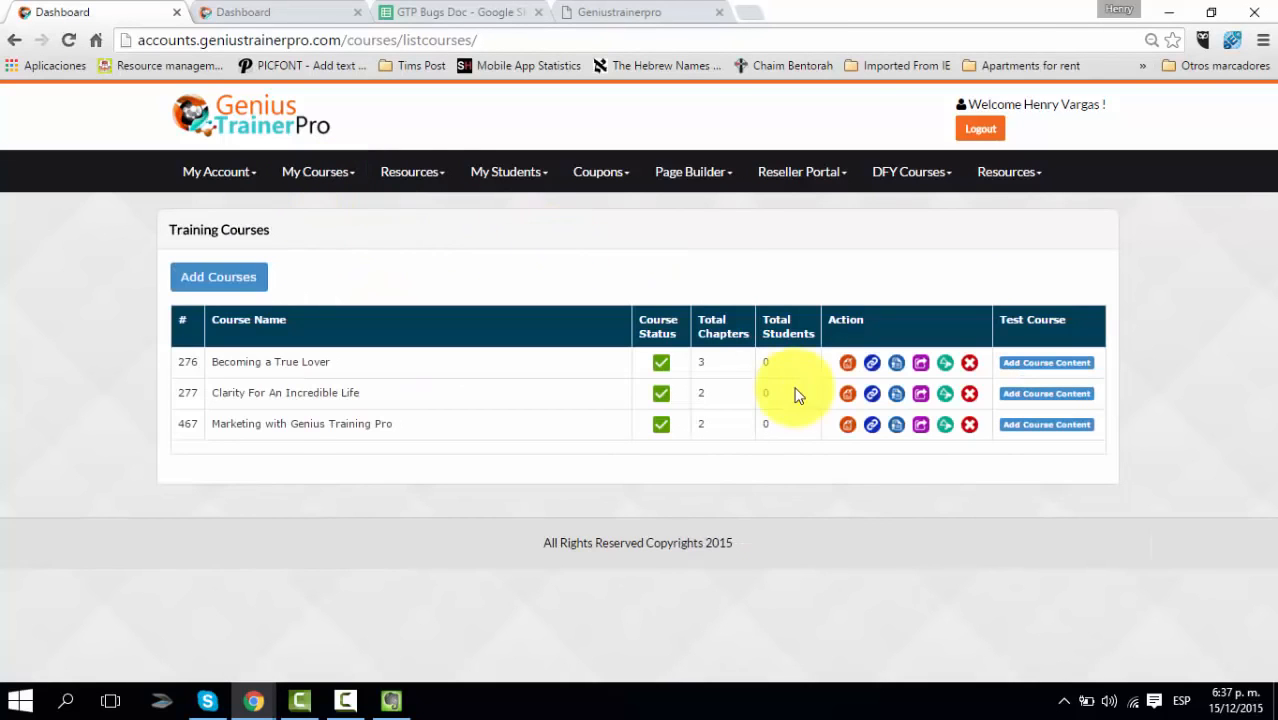
click(921, 430)
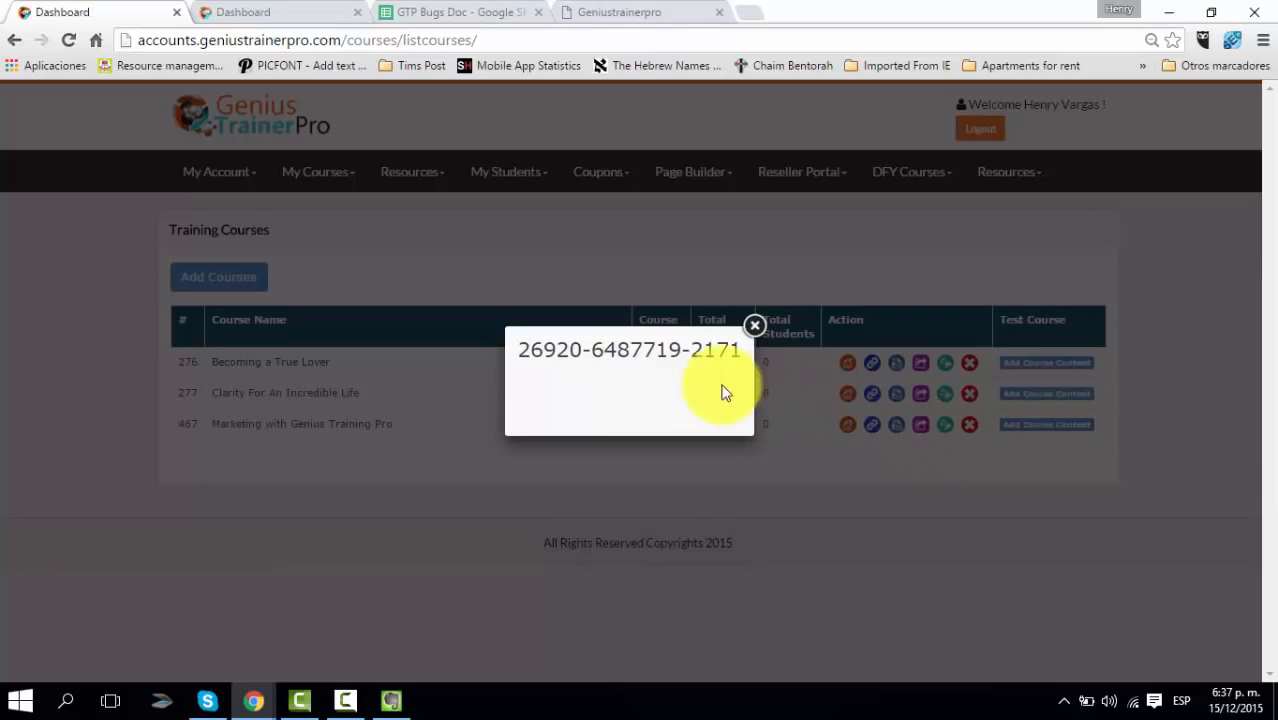
click(521, 353)
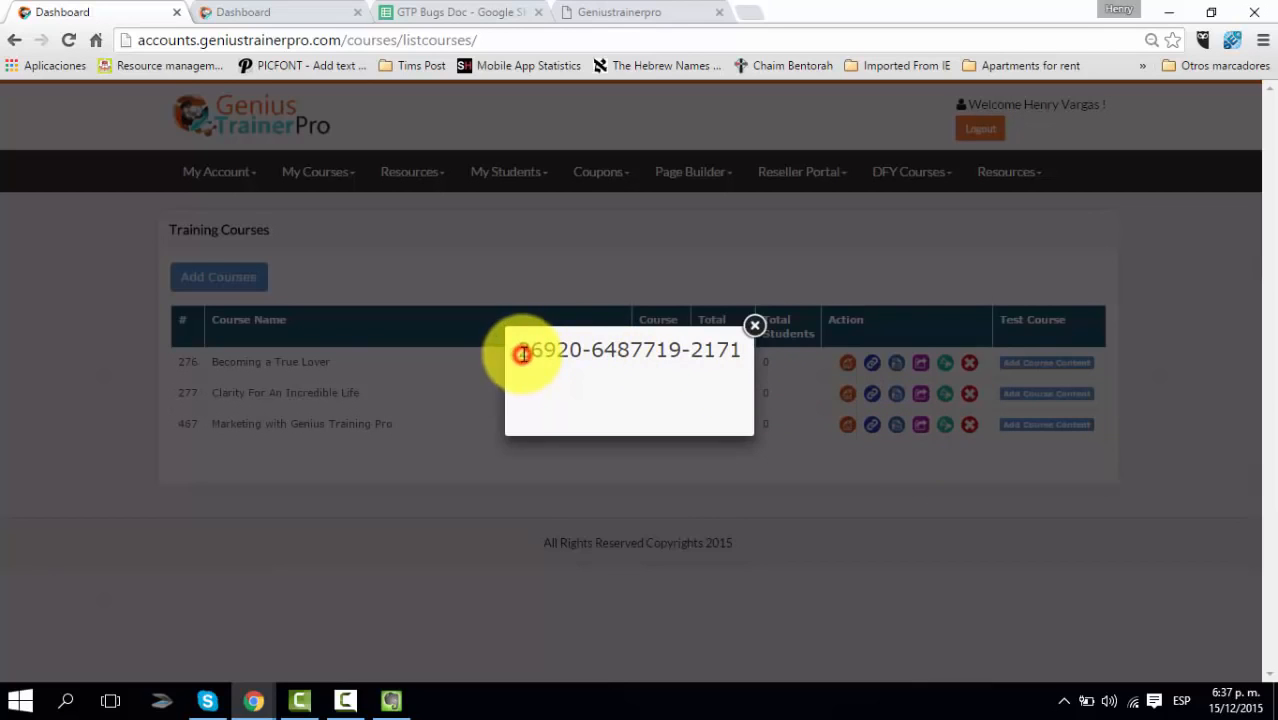
drag(521, 353, 770, 345)
click(755, 325)
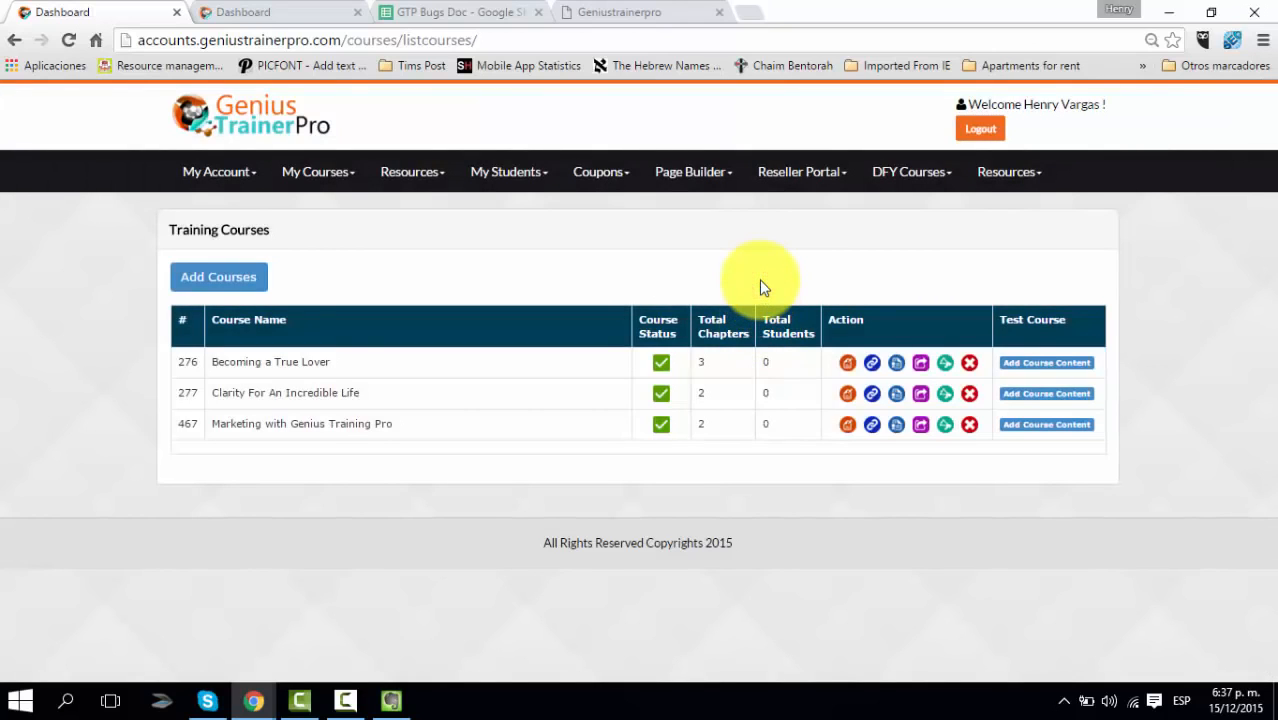
mouse_move(466, 165)
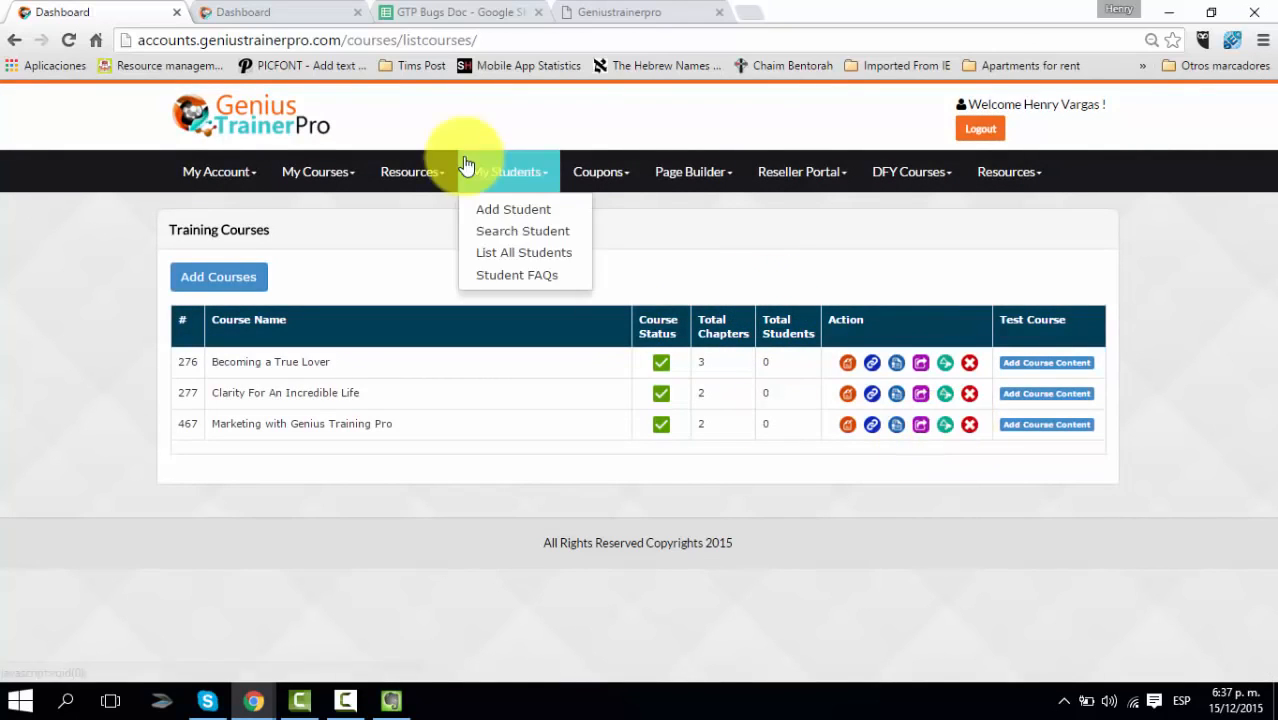
mouse_move(342, 170)
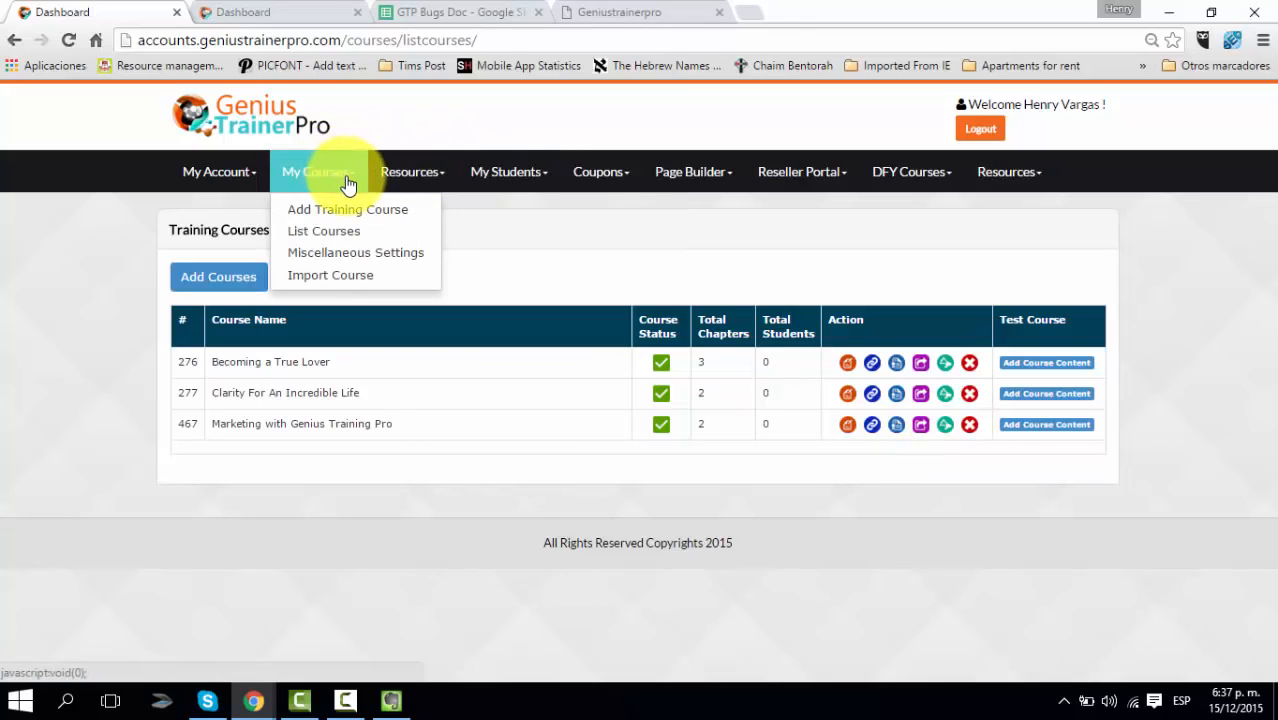
click(332, 276)
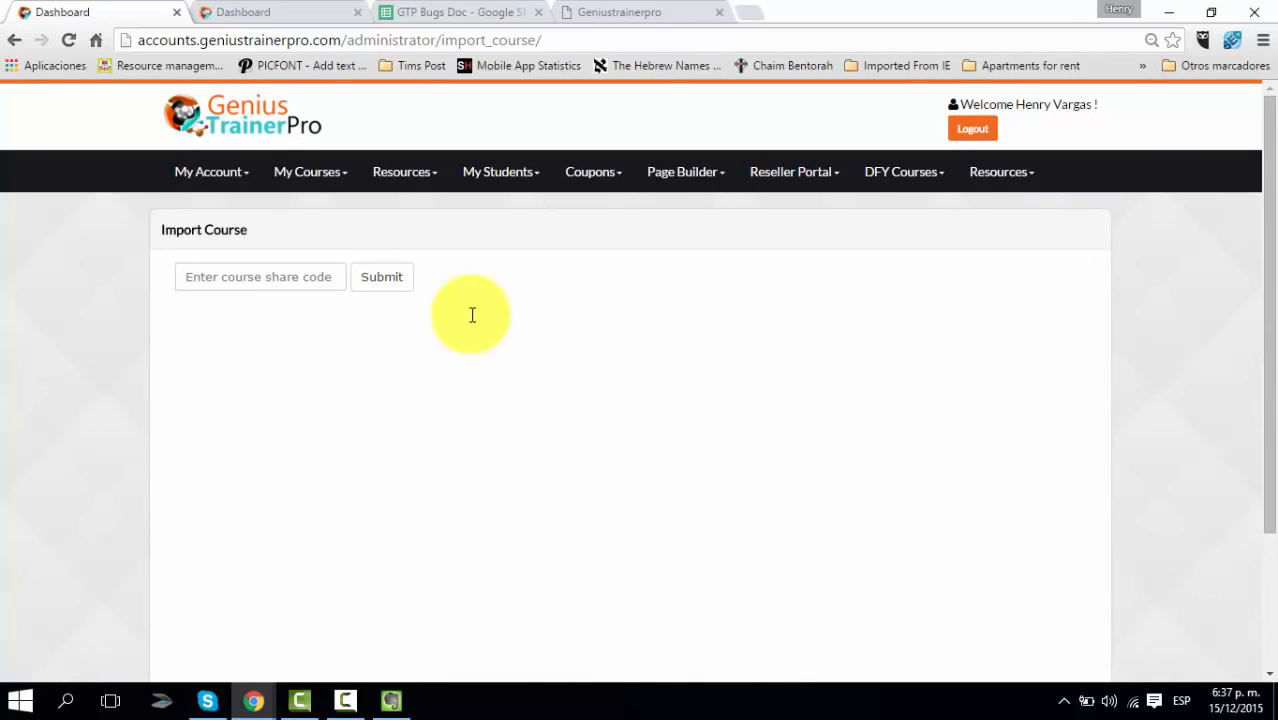
click(289, 274)
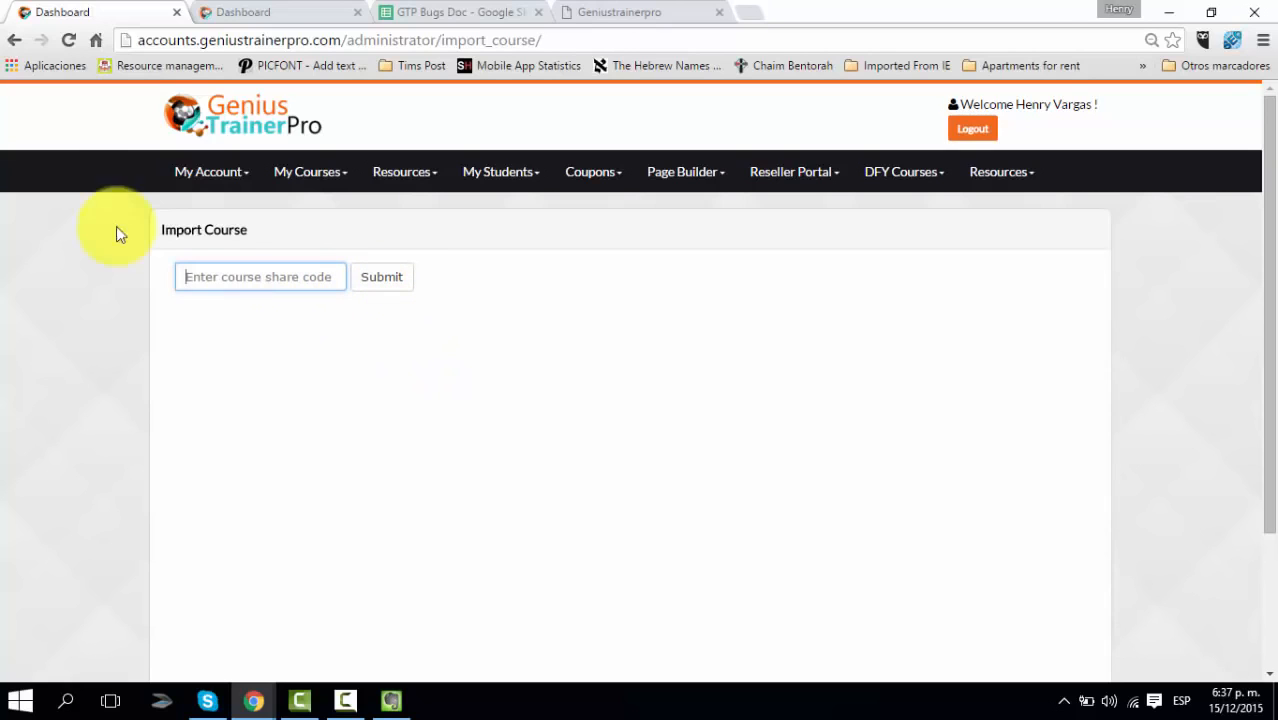
click(13, 44)
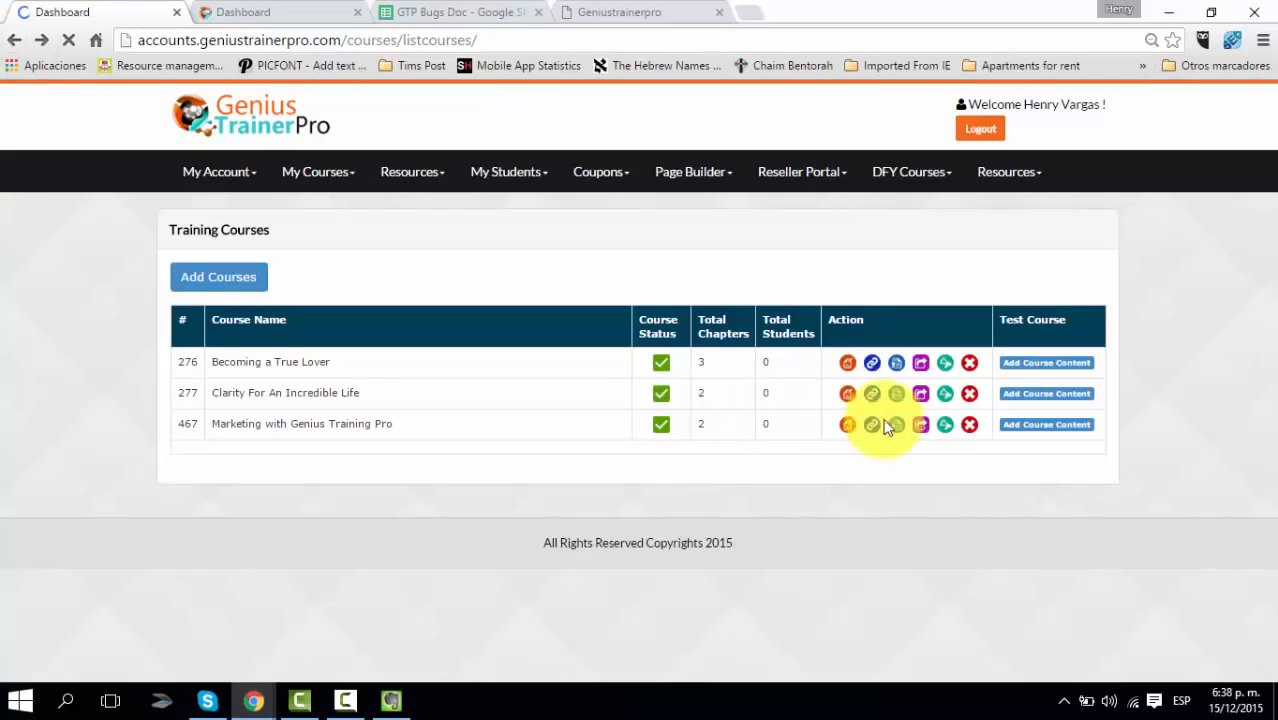
click(946, 428)
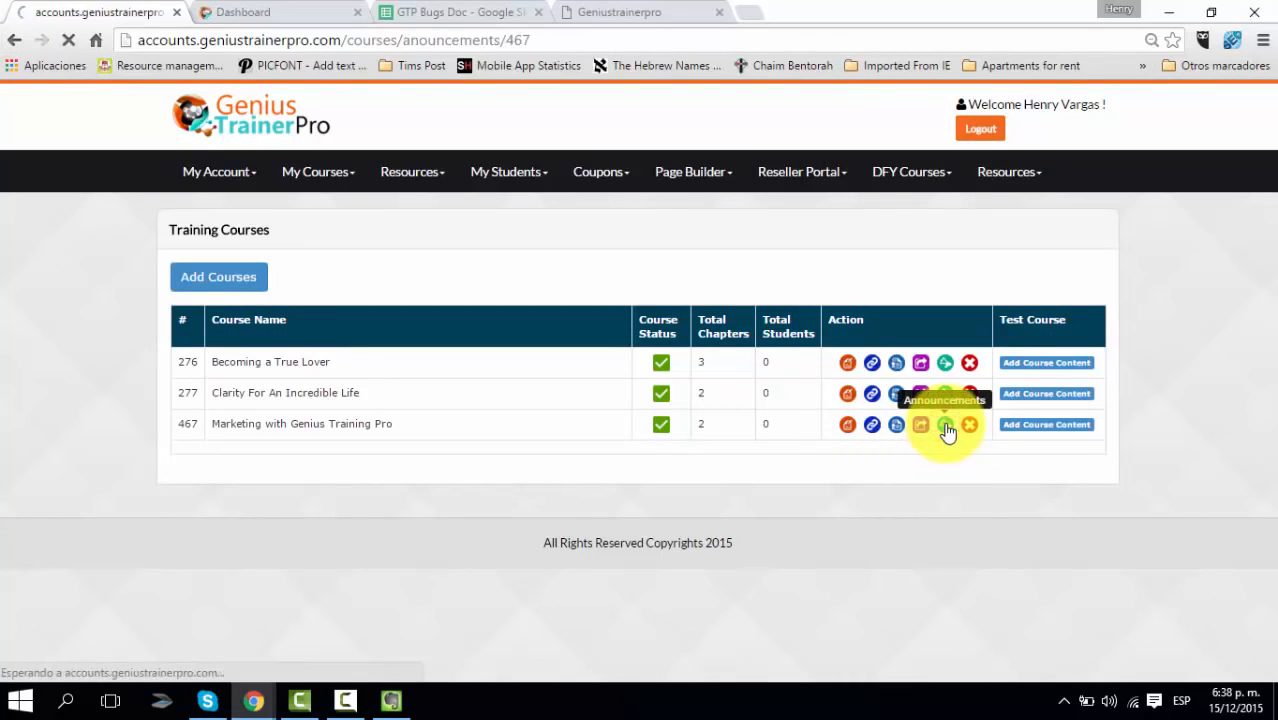